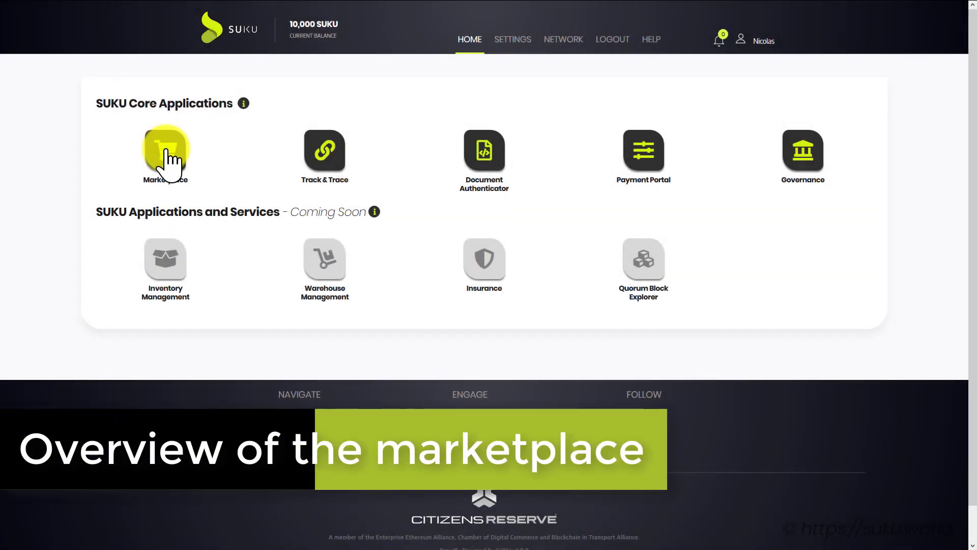
# Open the Marketplace app from the SUKU home page to reach the Action Board
pyautogui.click(165, 155)
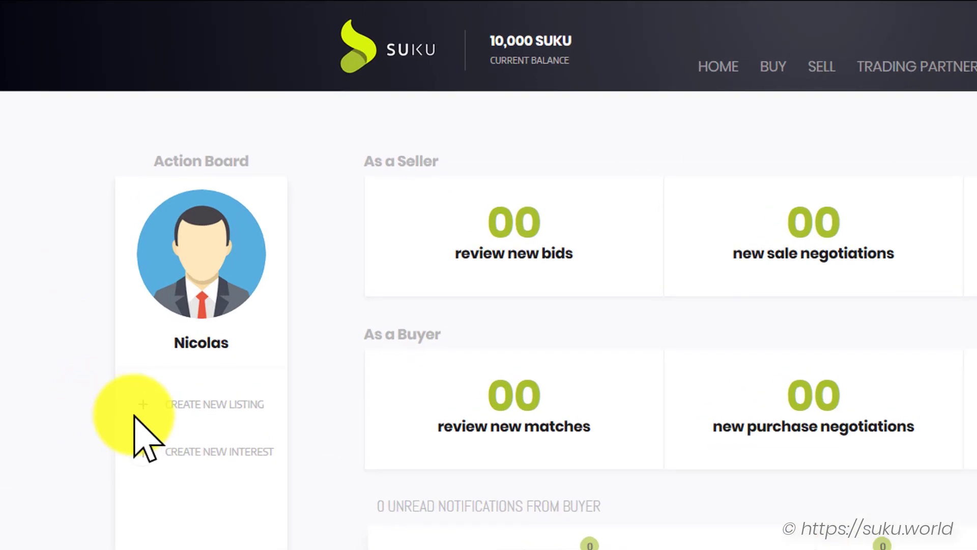
# Start a new sell listing named 'Angus Bull for Sale - Lot 1'
pyautogui.click(194, 404)
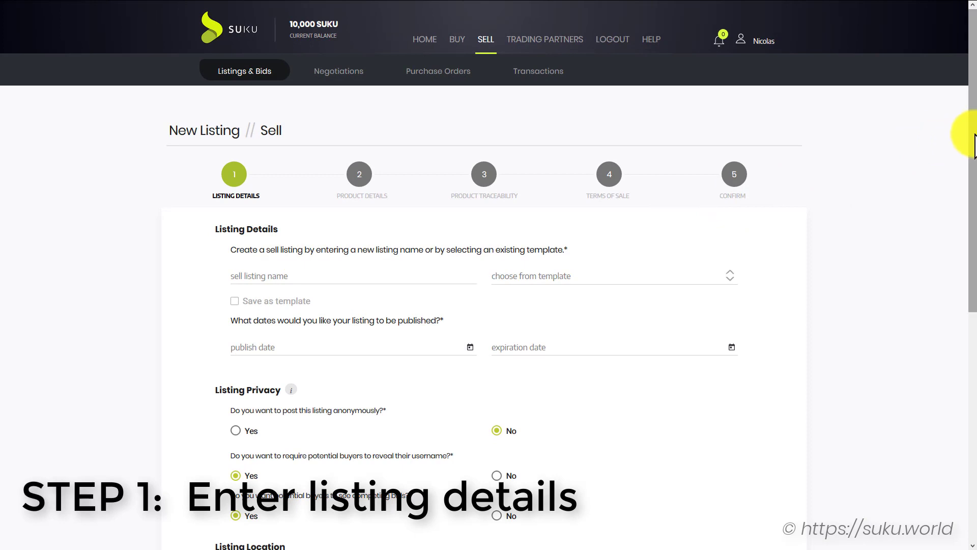
pyautogui.moveTo(968, 133); pyautogui.dragTo(966, 188)
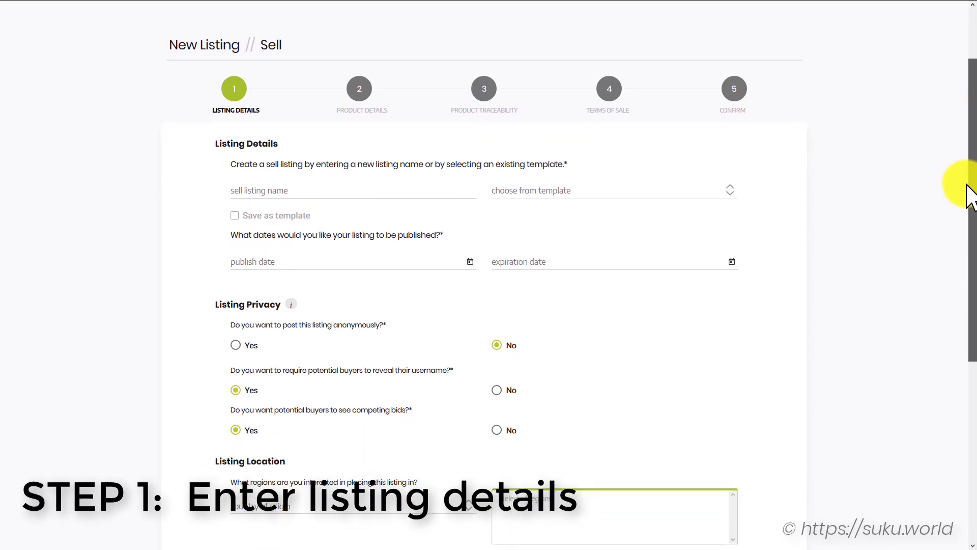
pyautogui.click(388, 183)
pyautogui.write('An')
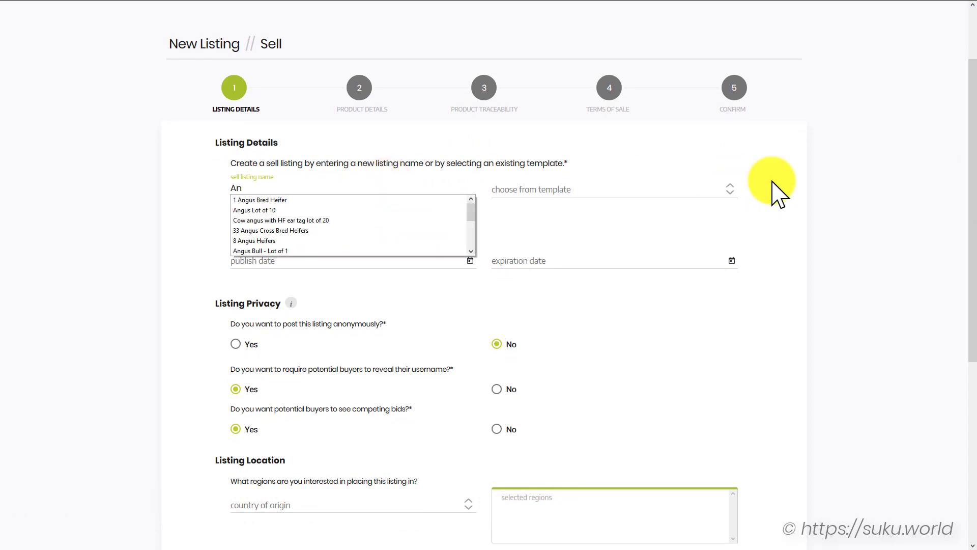
pyautogui.write('gus Bull f')
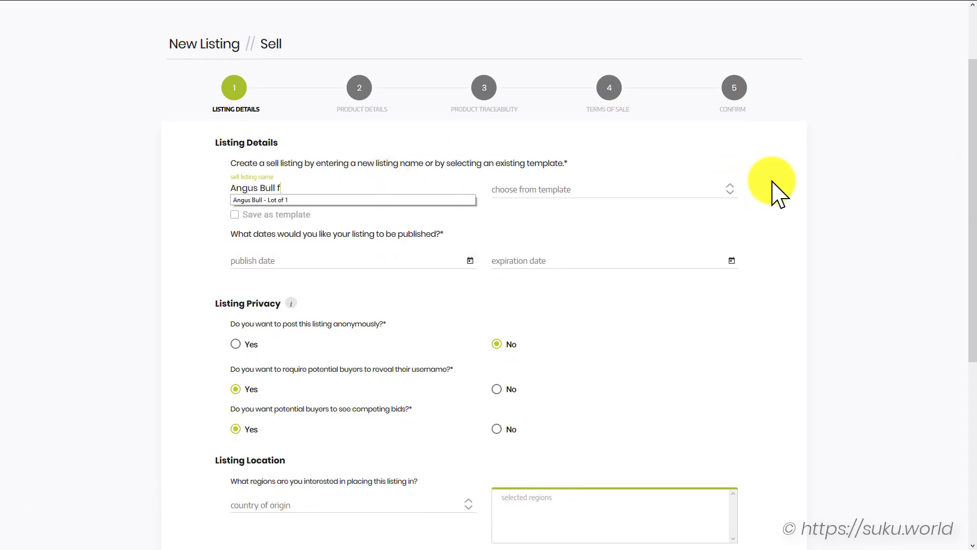
pyautogui.write('or Sale - Lot 1')
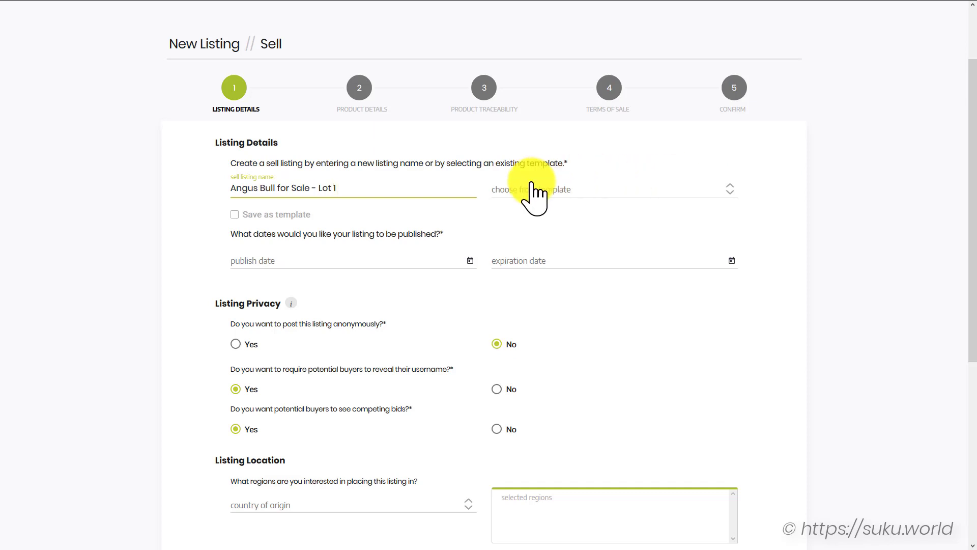
# Set the listing's publish date to 7/28/2019 and expiration to 8/31/2019
pyautogui.click(469, 261)
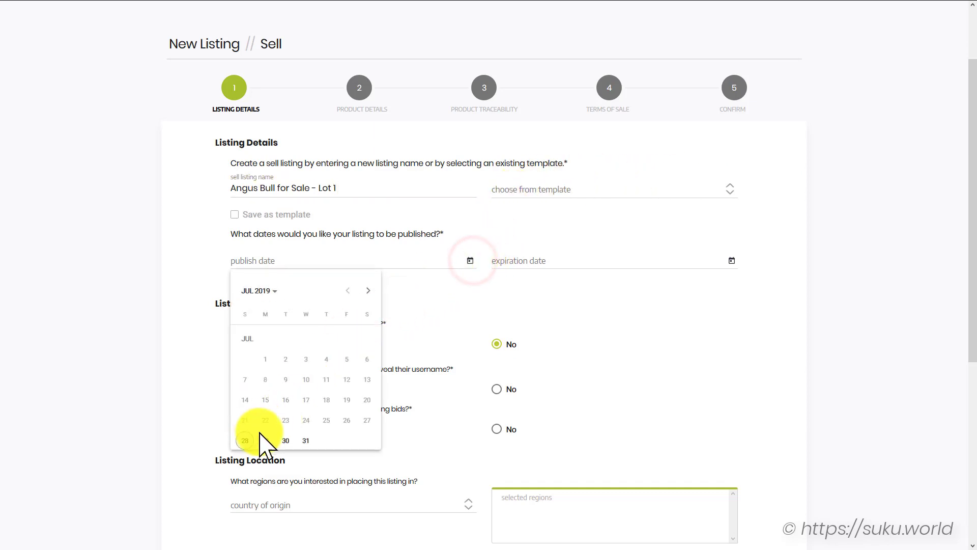
pyautogui.click(245, 440)
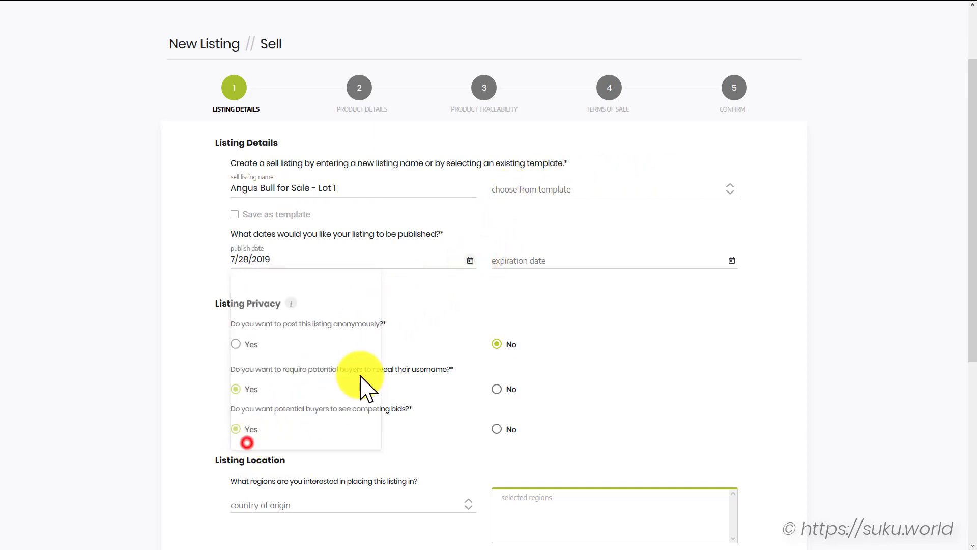
pyautogui.click(731, 260)
pyautogui.click(629, 288)
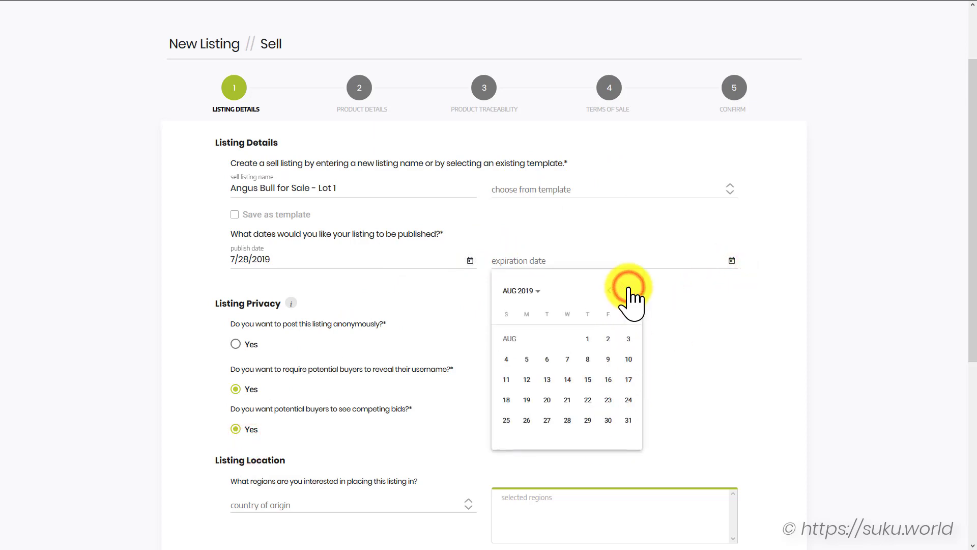
pyautogui.click(627, 419)
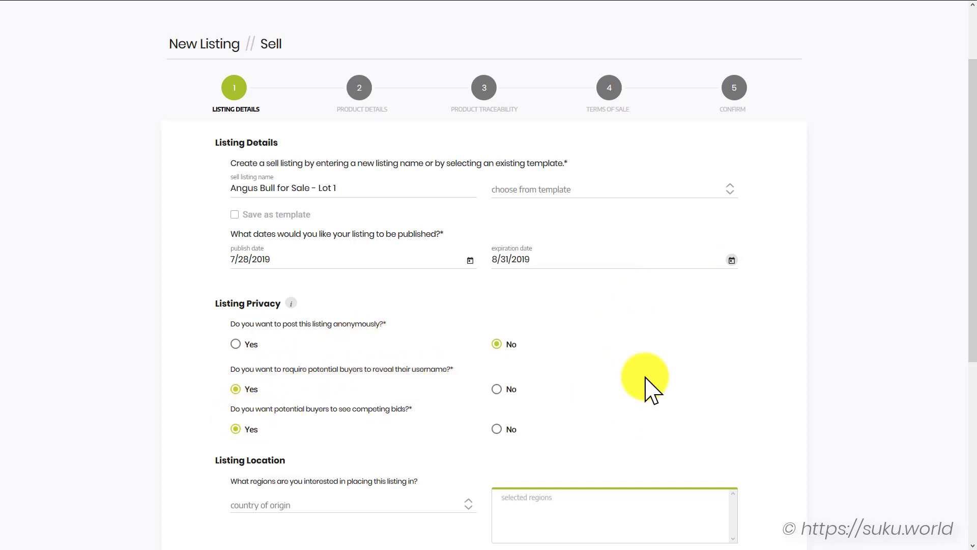
# Choose United States as the listing country and continue to Product Details
pyautogui.moveTo(970, 238); pyautogui.dragTo(963, 331)
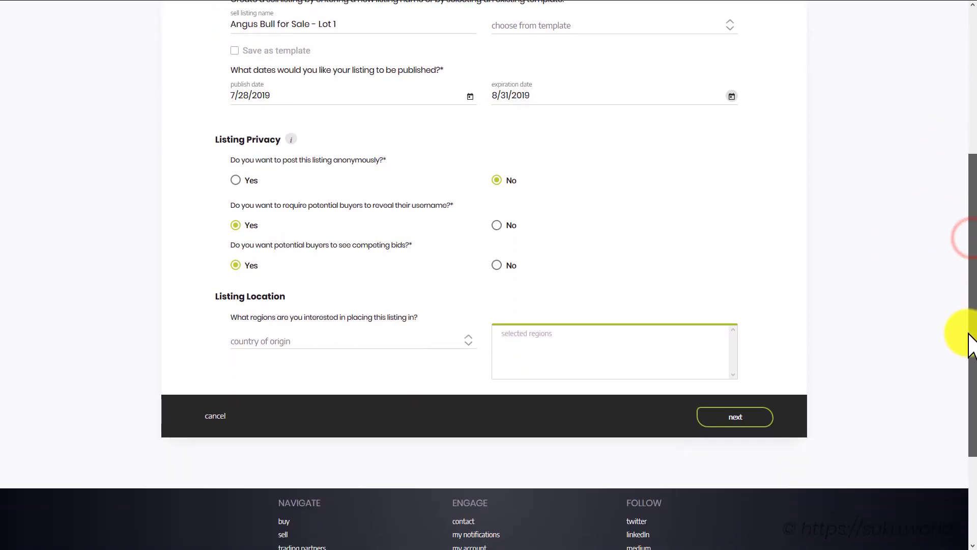
pyautogui.click(368, 342)
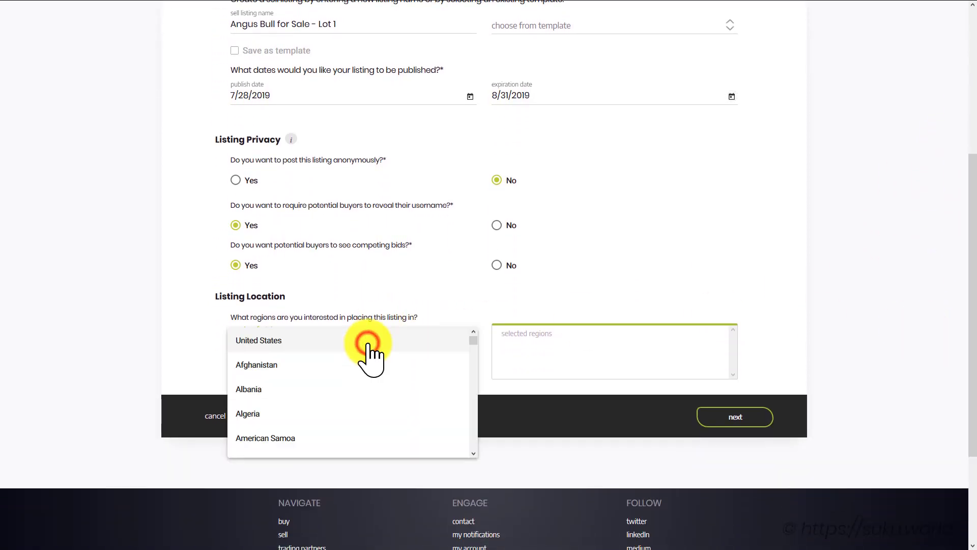
pyautogui.click(242, 340)
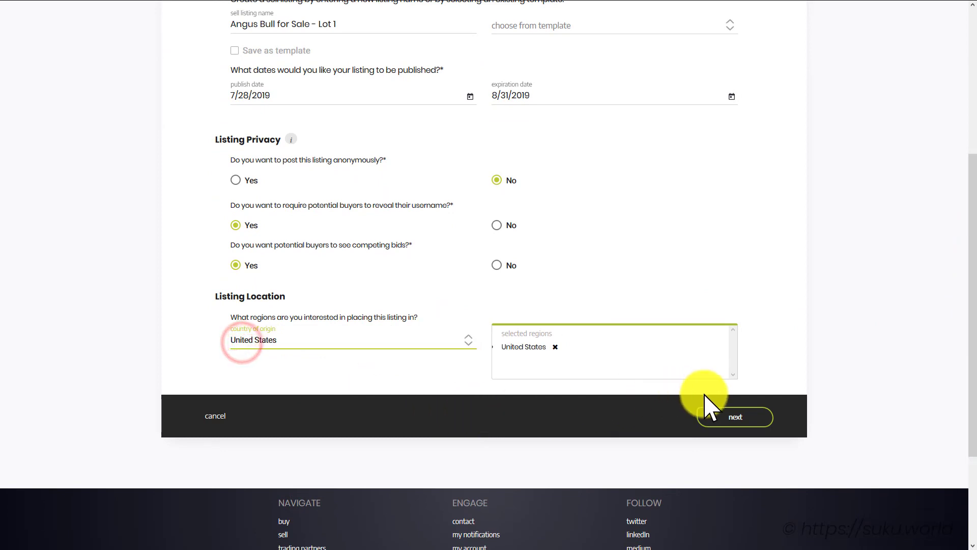
pyautogui.click(727, 418)
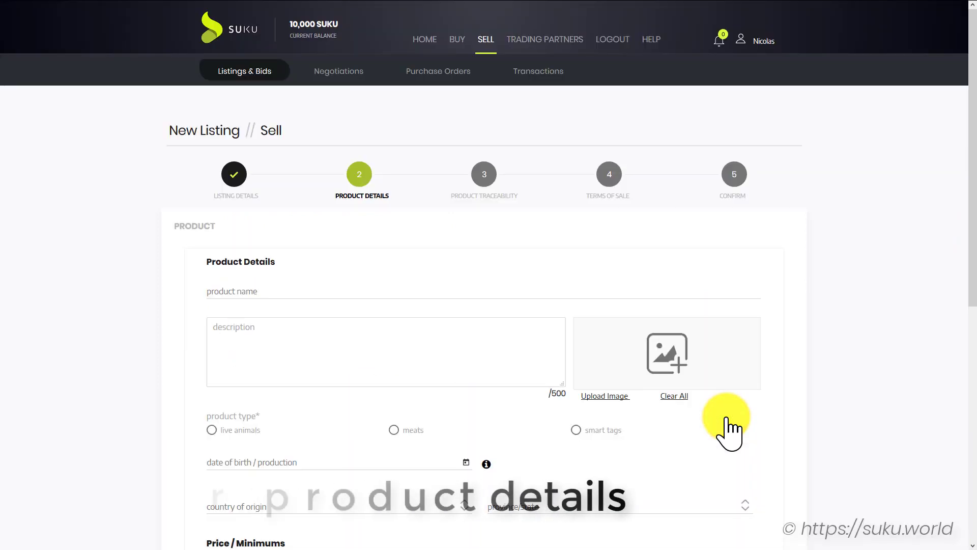
# Name the product 'Angus Bull' and paste in the prepared bull description
pyautogui.click(247, 291)
pyautogui.write('Angus Bull')
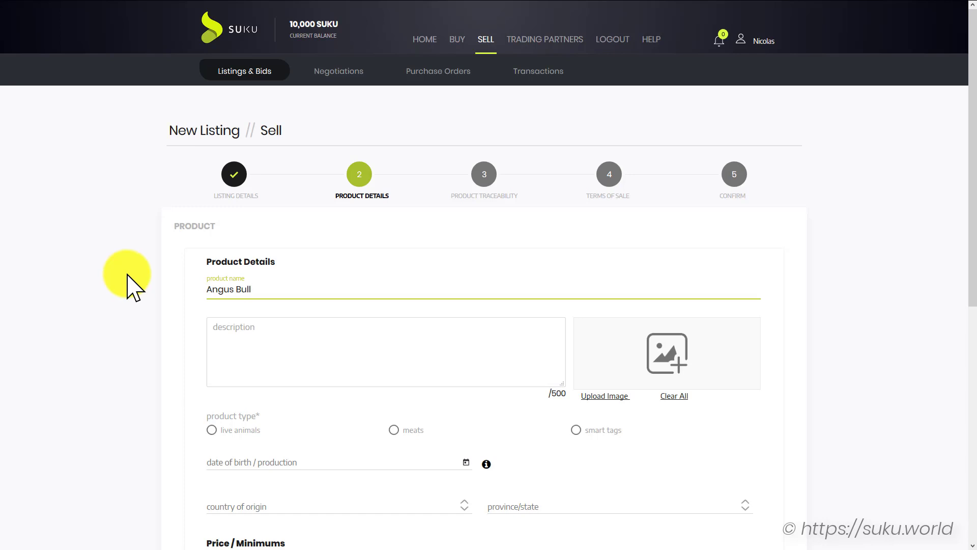
pyautogui.click(128, 275)
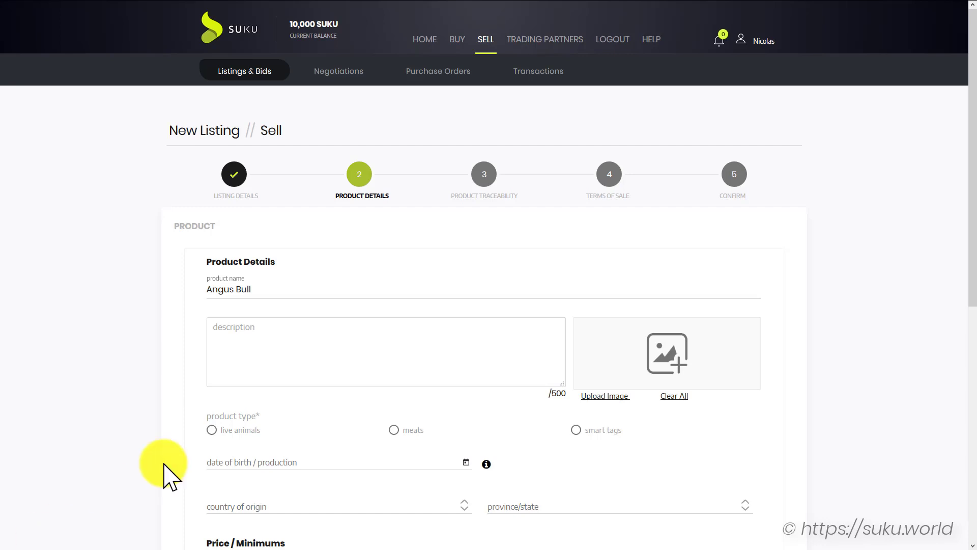
pyautogui.click(279, 358)
pyautogui.hotkey('ctrl', 'v')
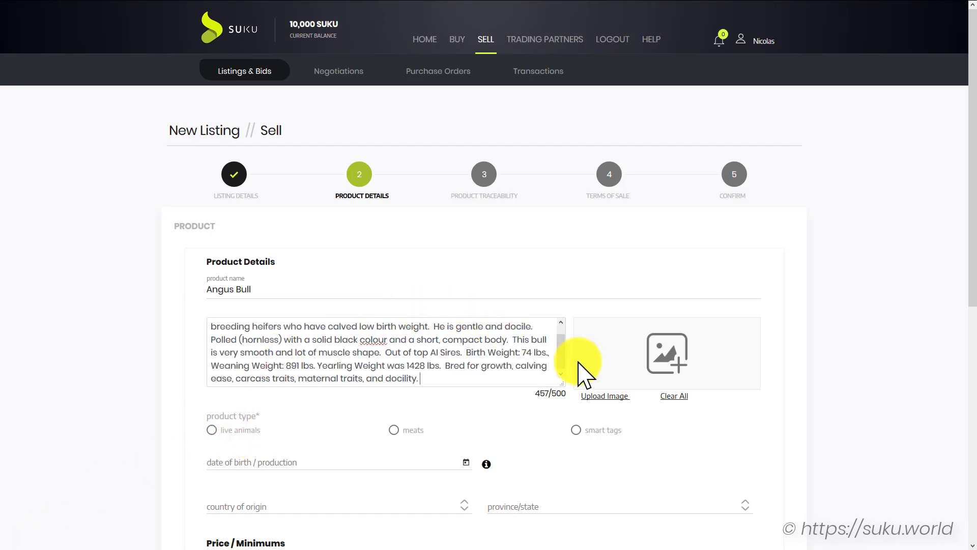
pyautogui.moveTo(562, 349); pyautogui.dragTo(561, 331)
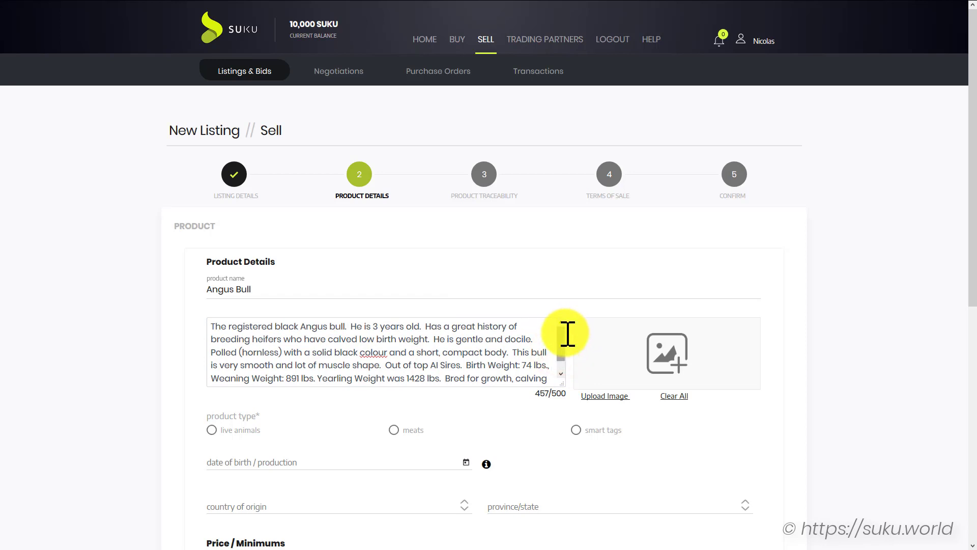
# Upload the bull photo from the dated Demo folder as the product image
pyautogui.click(599, 397)
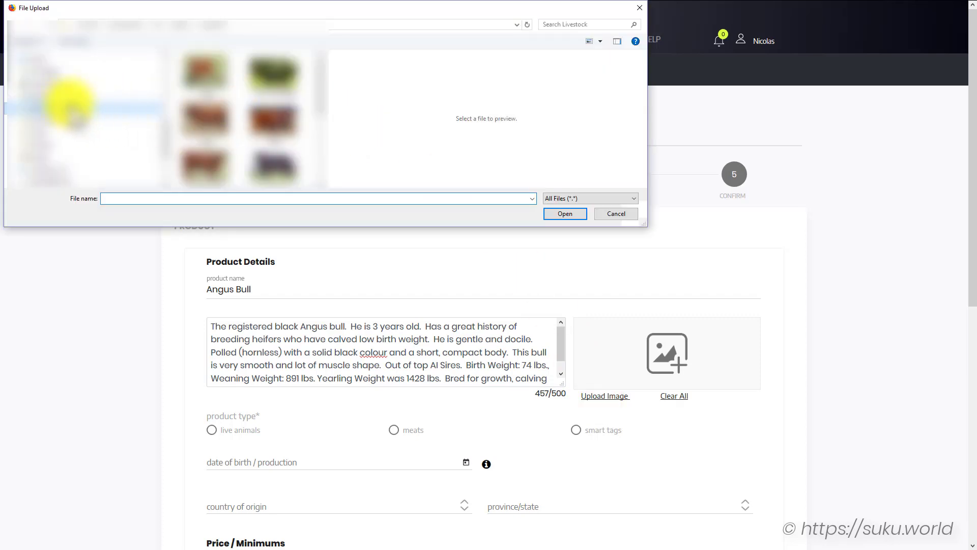
pyautogui.scroll(-3, 44, 104)
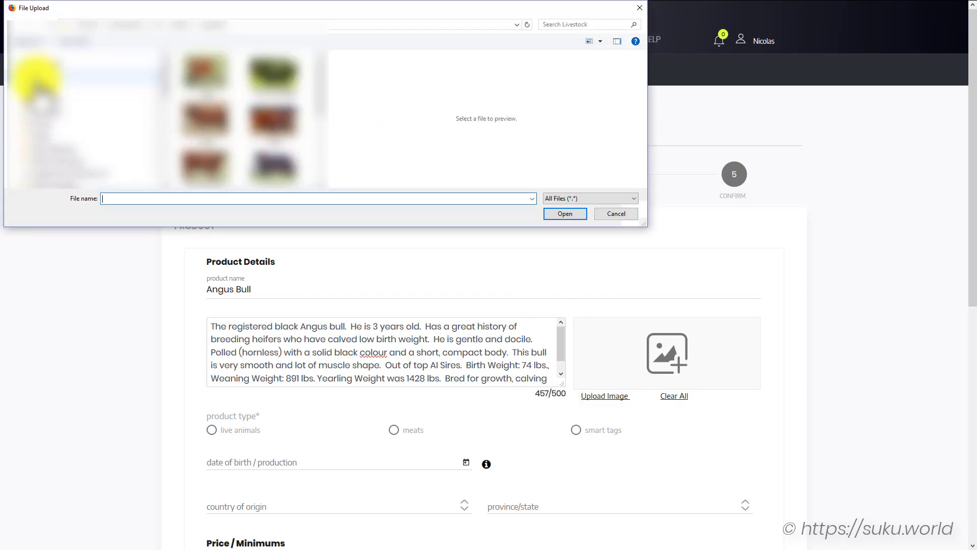
pyautogui.click(38, 75)
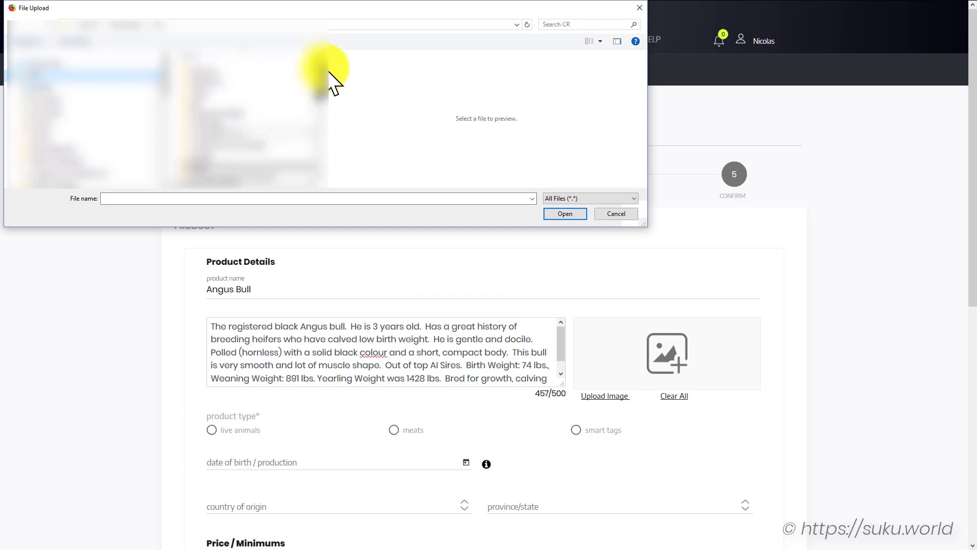
pyautogui.doubleClick(198, 178)
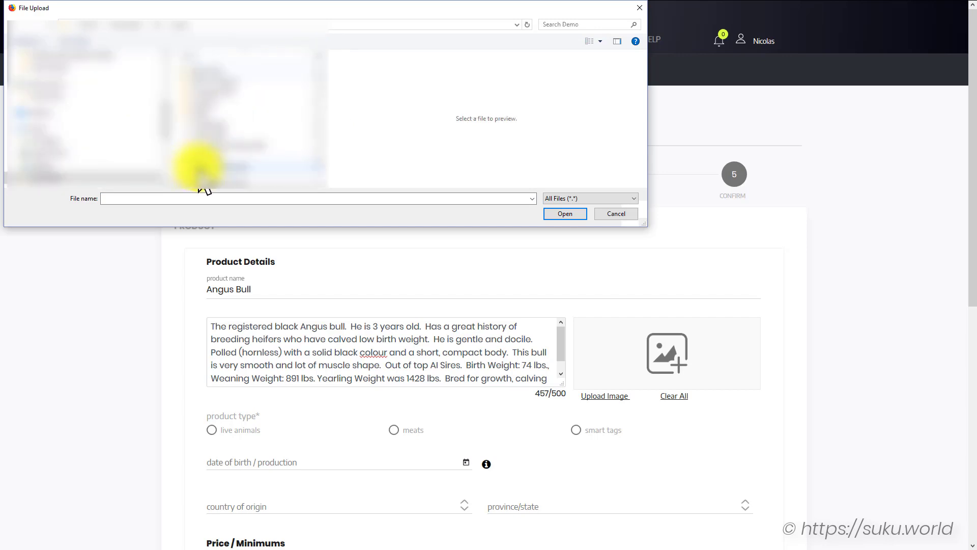
pyautogui.doubleClick(209, 77)
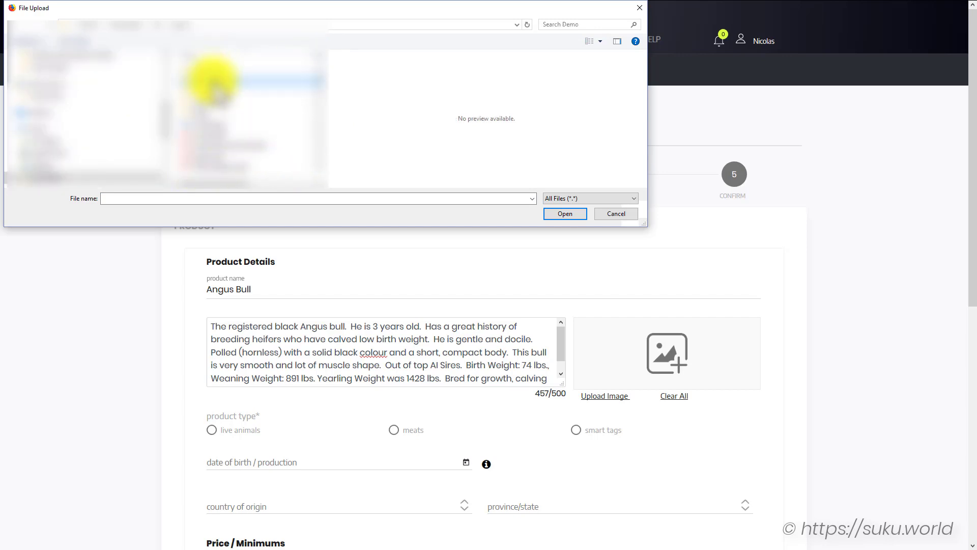
pyautogui.doubleClick(209, 76)
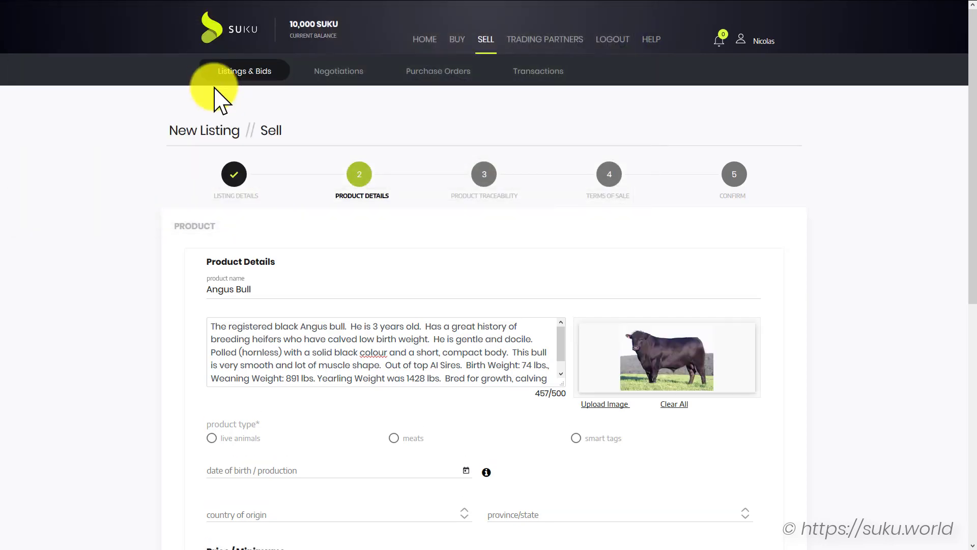
# Classify the product as live animals, bull, angus brand
pyautogui.scroll(-3, 130, 336)
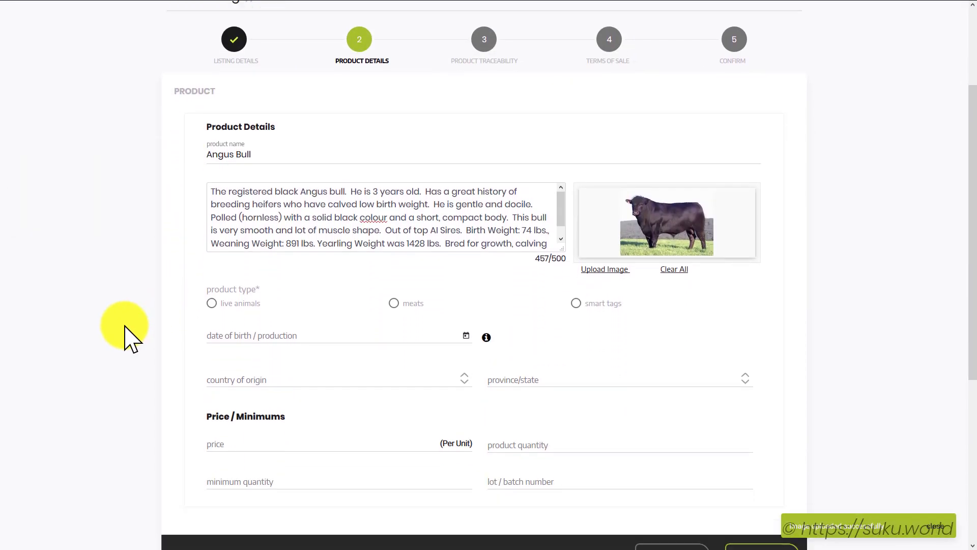
pyautogui.scroll(-1, 132, 333)
pyautogui.click(211, 230)
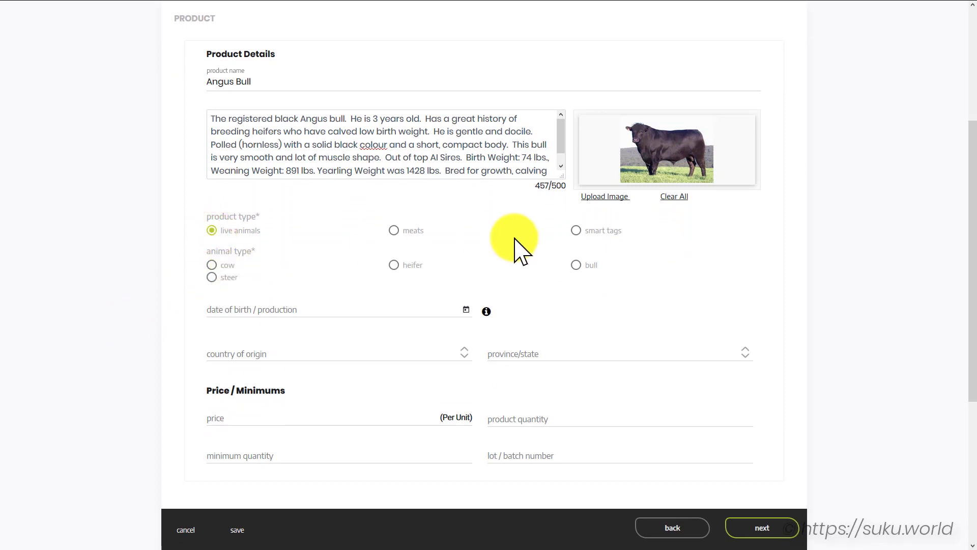
pyautogui.click(576, 264)
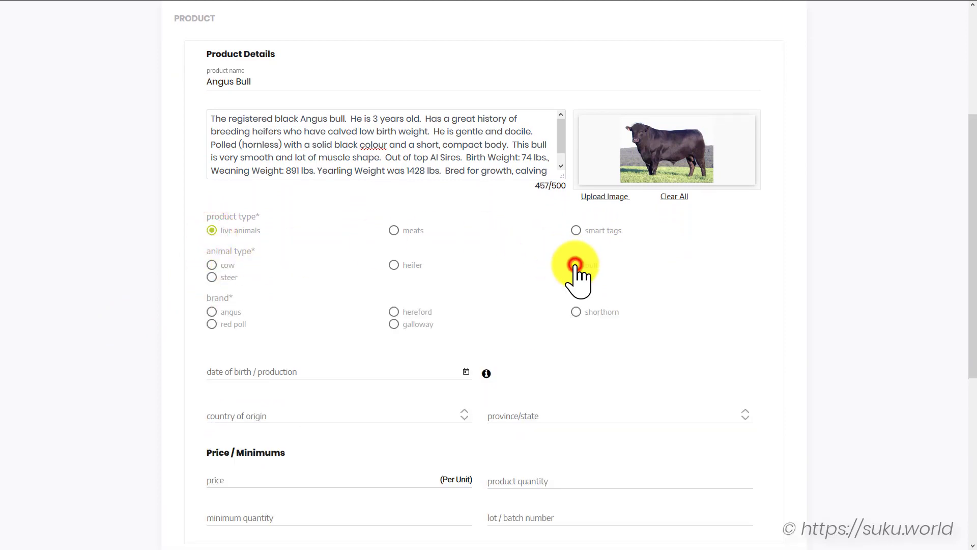
pyautogui.click(212, 311)
# Set the bull's date of birth to July 11, 2016
pyautogui.click(465, 371)
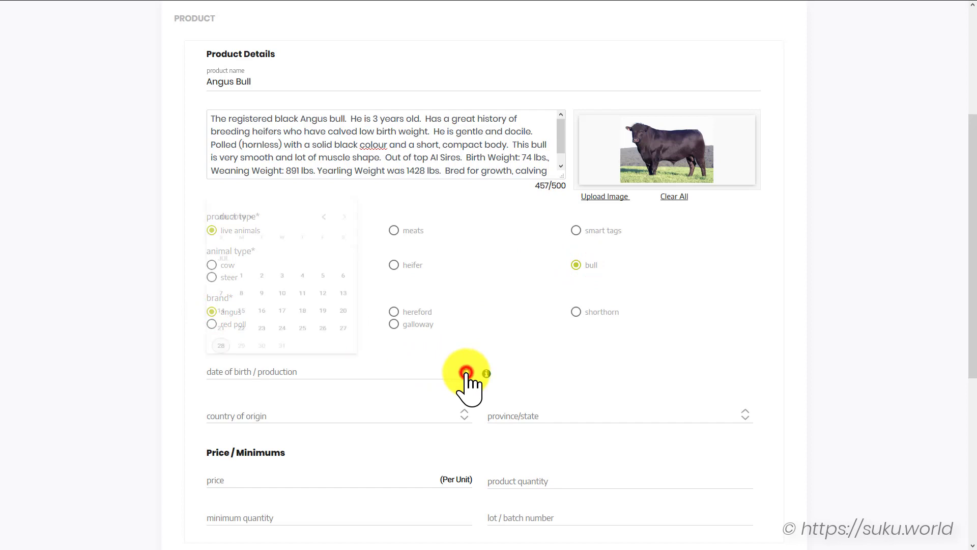
pyautogui.click(324, 195)
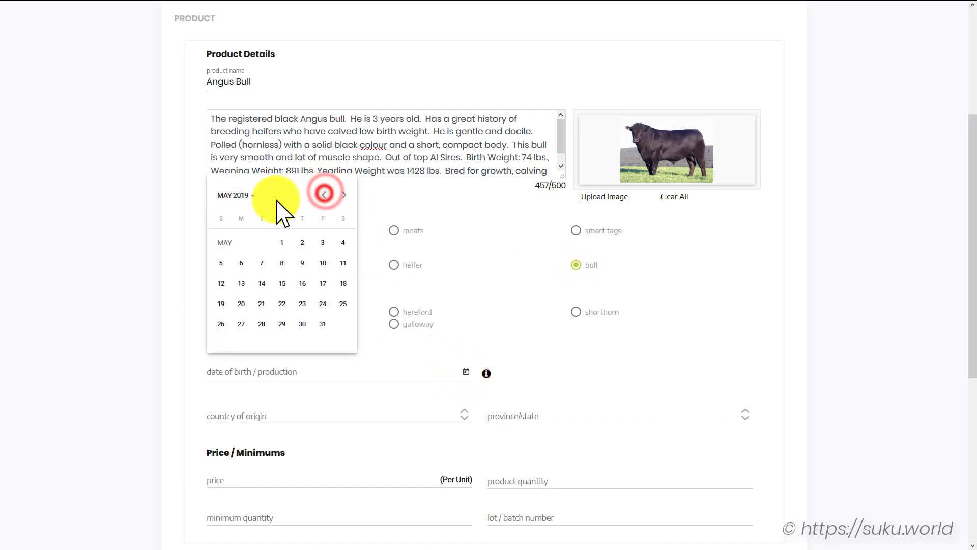
pyautogui.click(251, 195)
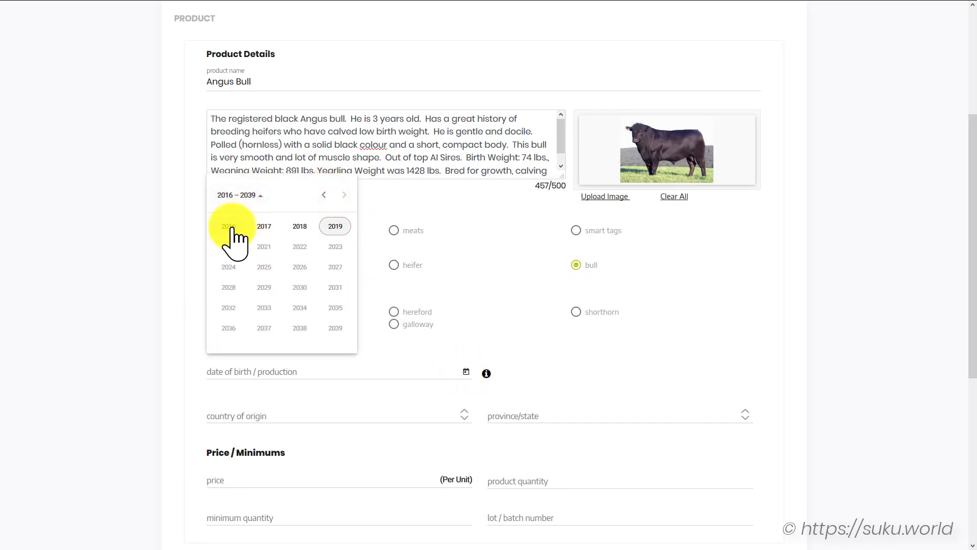
pyautogui.click(232, 227)
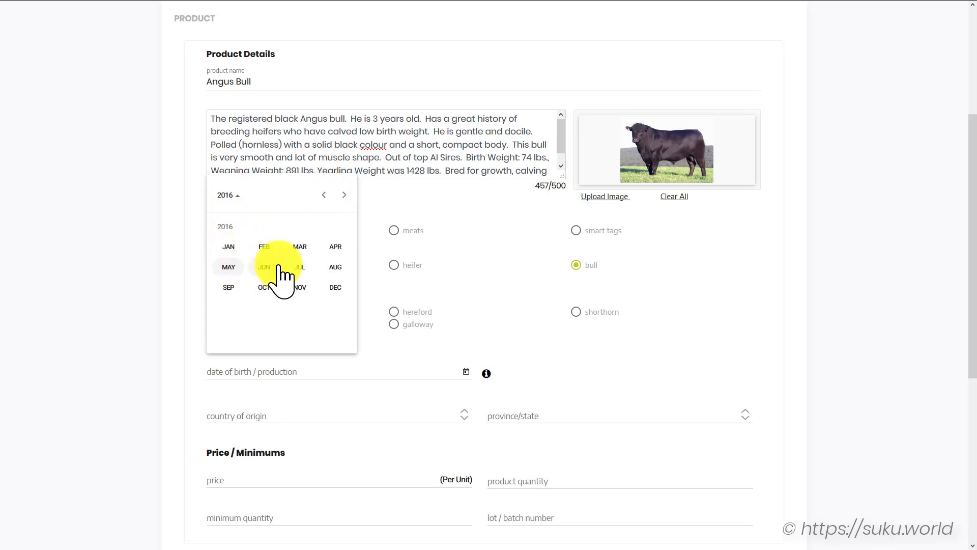
pyautogui.click(297, 266)
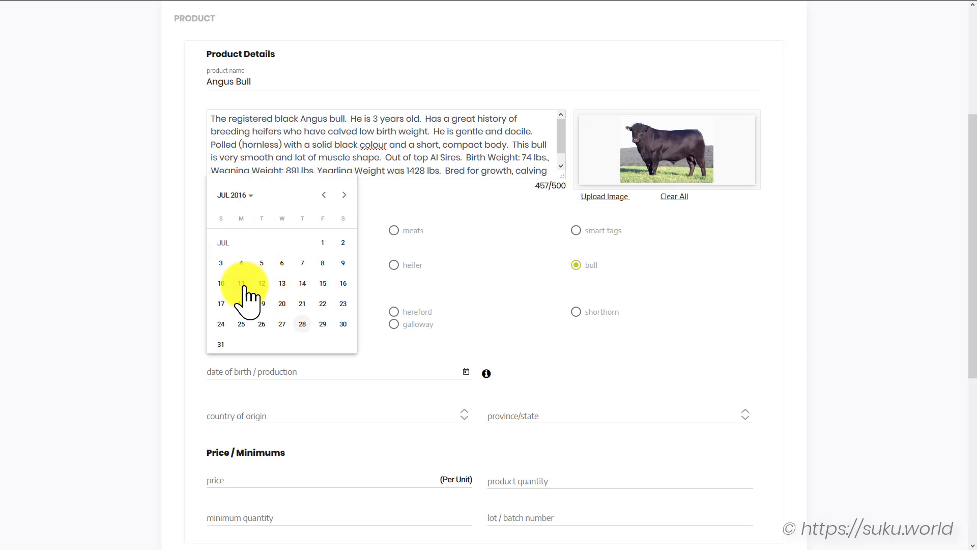
pyautogui.click(242, 284)
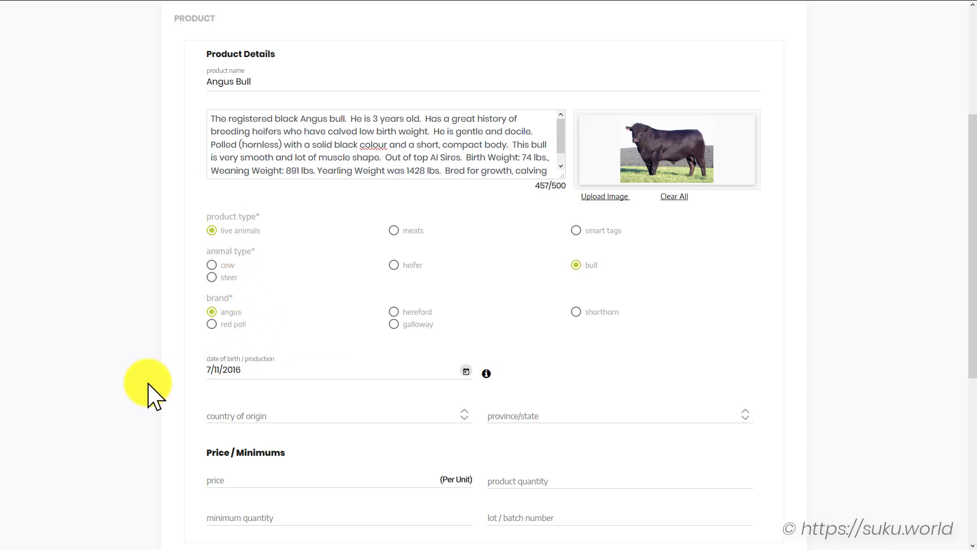
# Set the origin to United States, Kansas
pyautogui.scroll(-2, 148, 392)
pyautogui.click(460, 311)
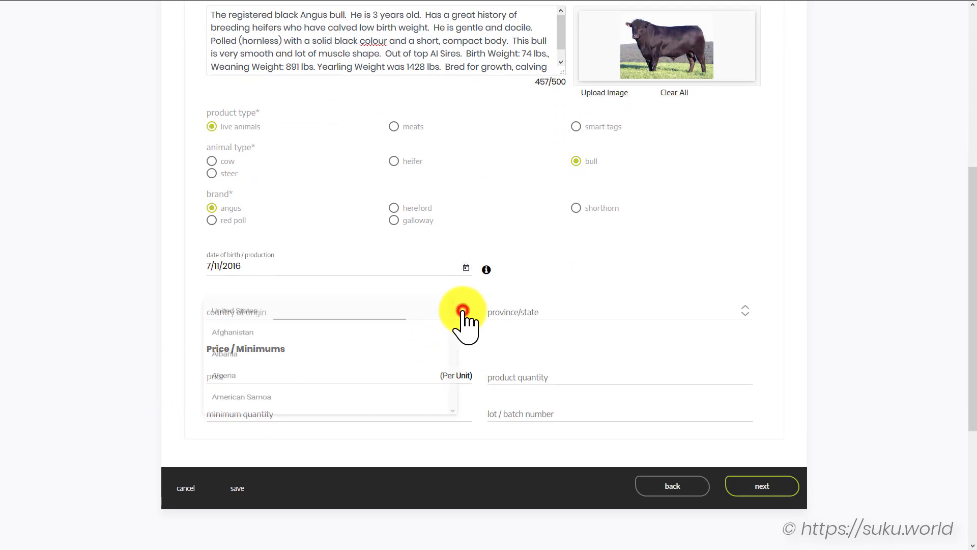
pyautogui.click(402, 310)
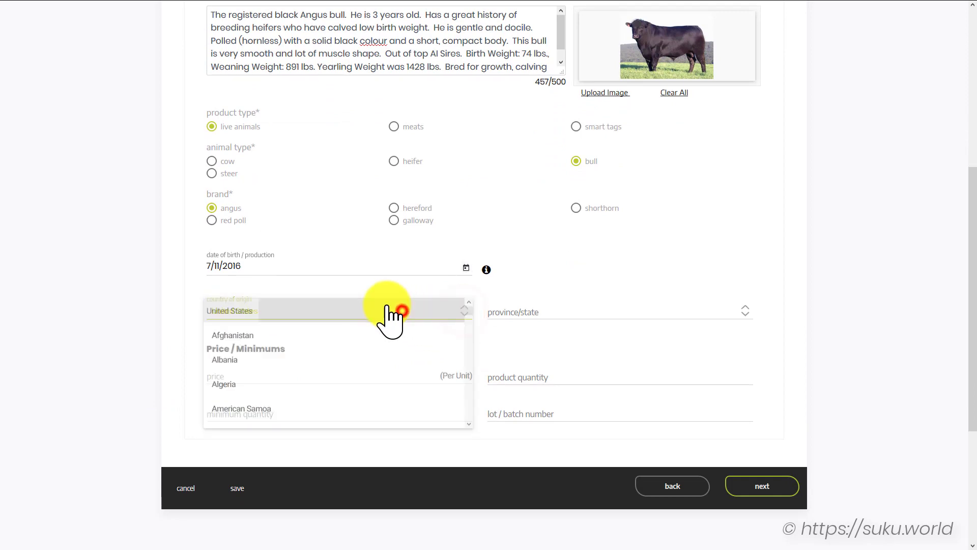
pyautogui.click(746, 312)
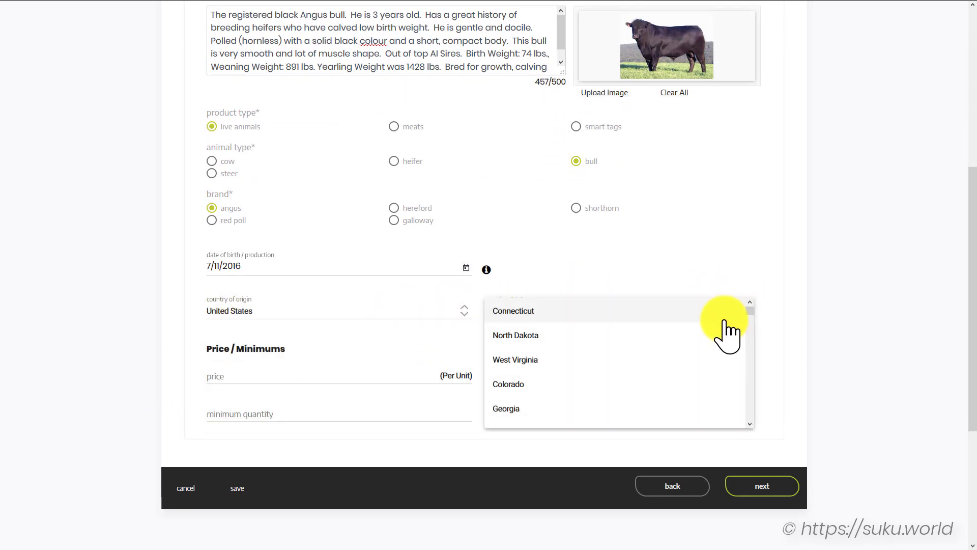
pyautogui.scroll(-3, 719, 331)
pyautogui.click(567, 415)
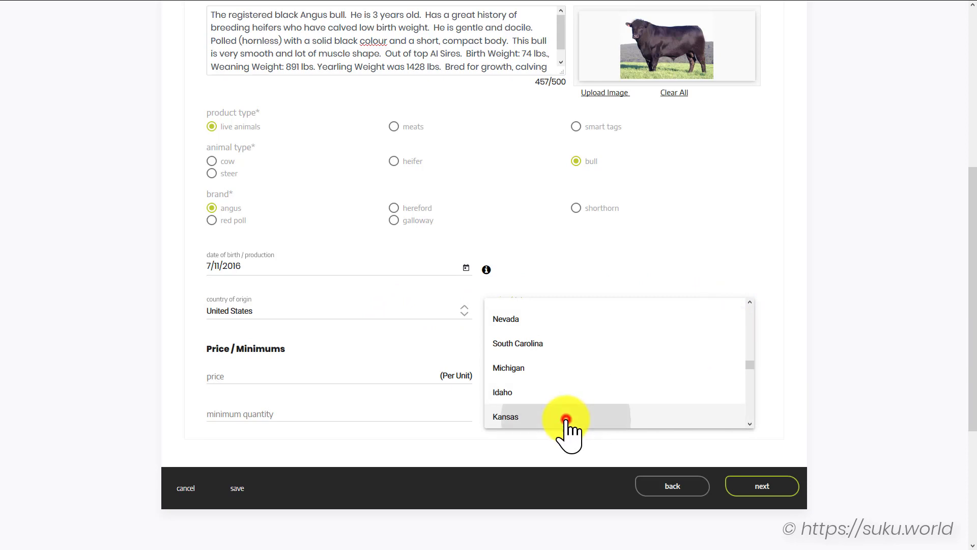
pyautogui.click(398, 376)
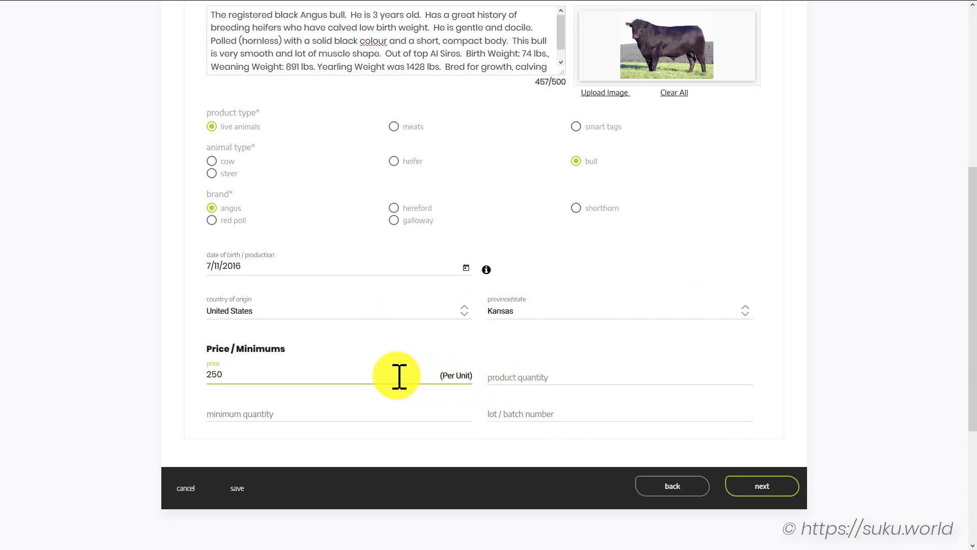
pyautogui.click(509, 377)
pyautogui.write('1')
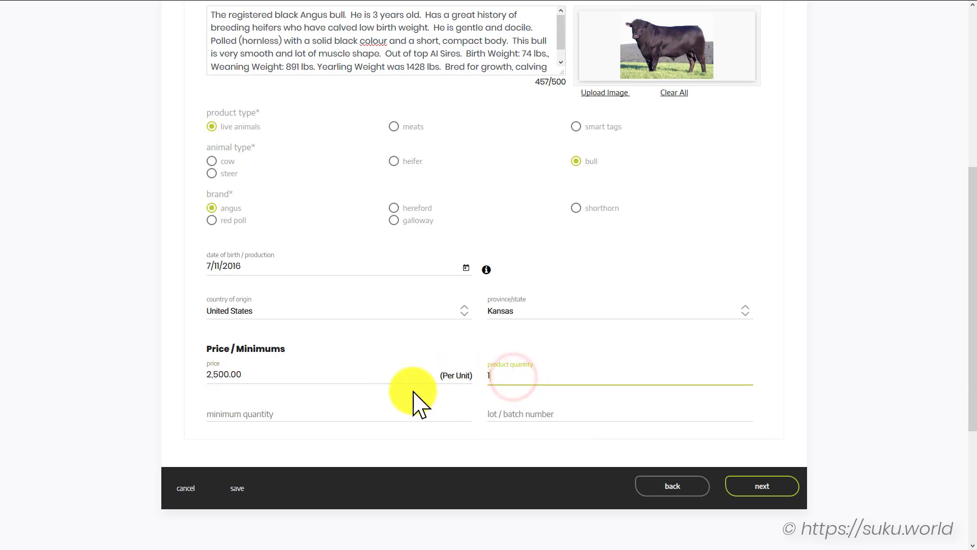
pyautogui.click(364, 408)
pyautogui.write('1')
pyautogui.click(543, 410)
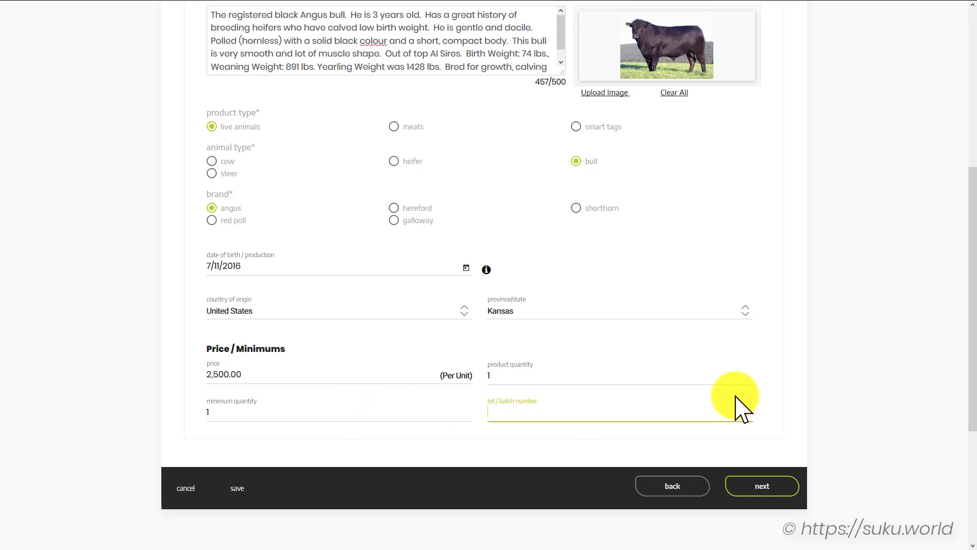
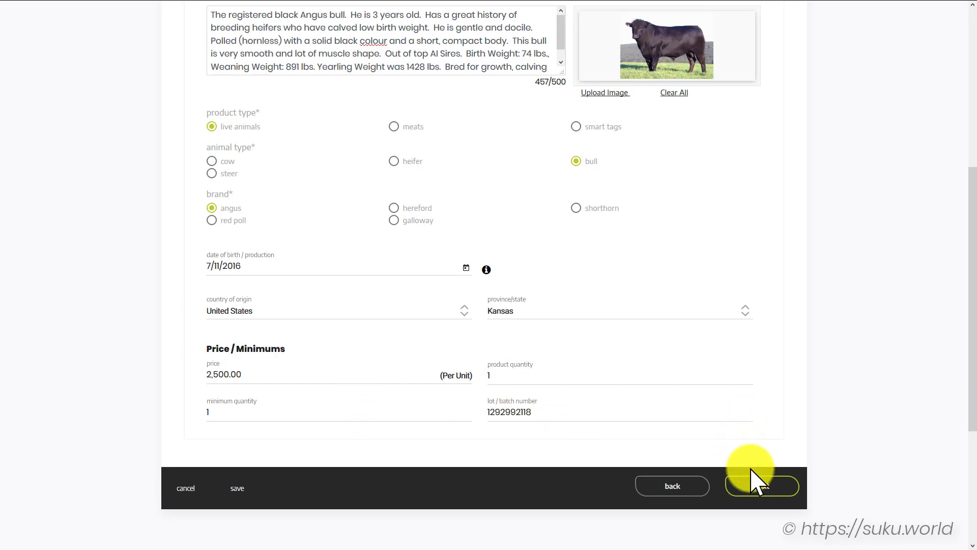
pyautogui.click(784, 486)
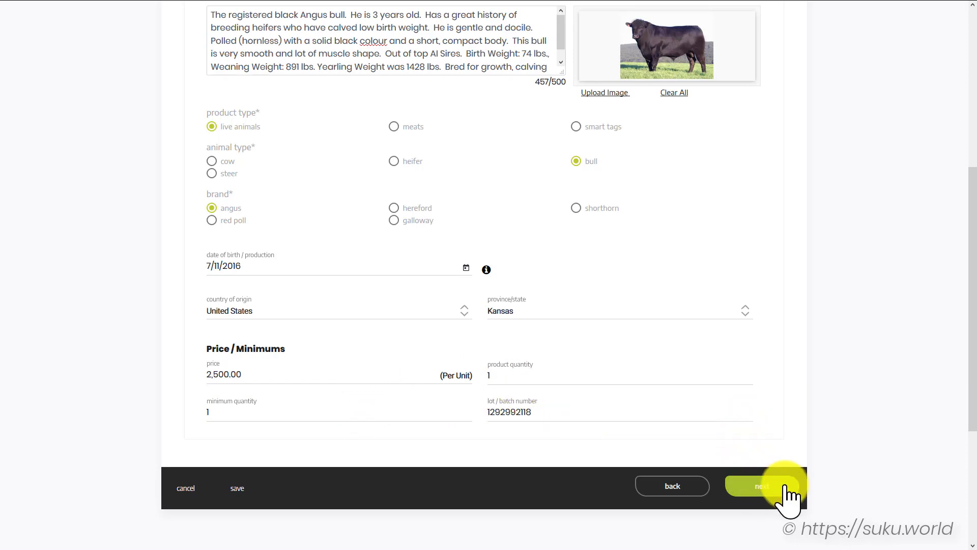
pyautogui.click(784, 486)
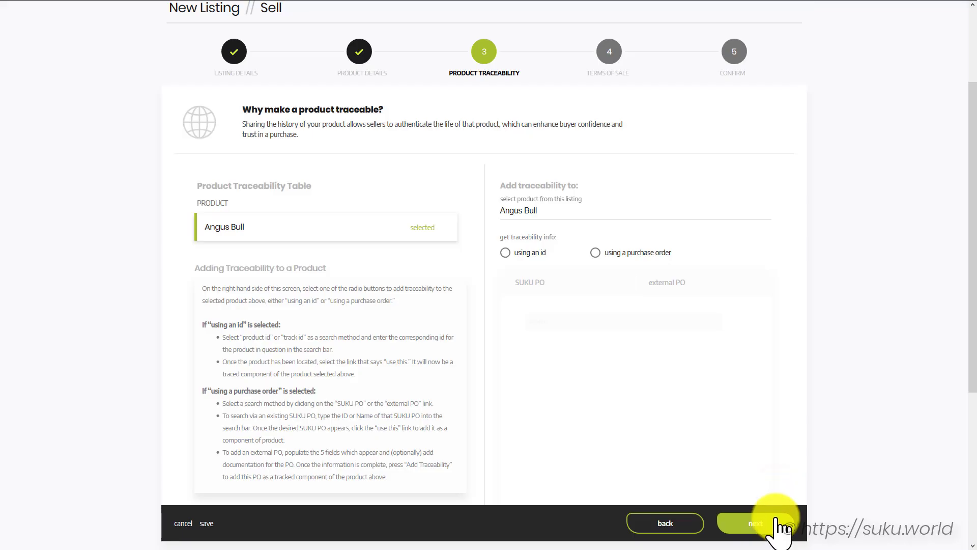
# Add traceability via an external purchase order with transaction number 7434734
pyautogui.click(595, 252)
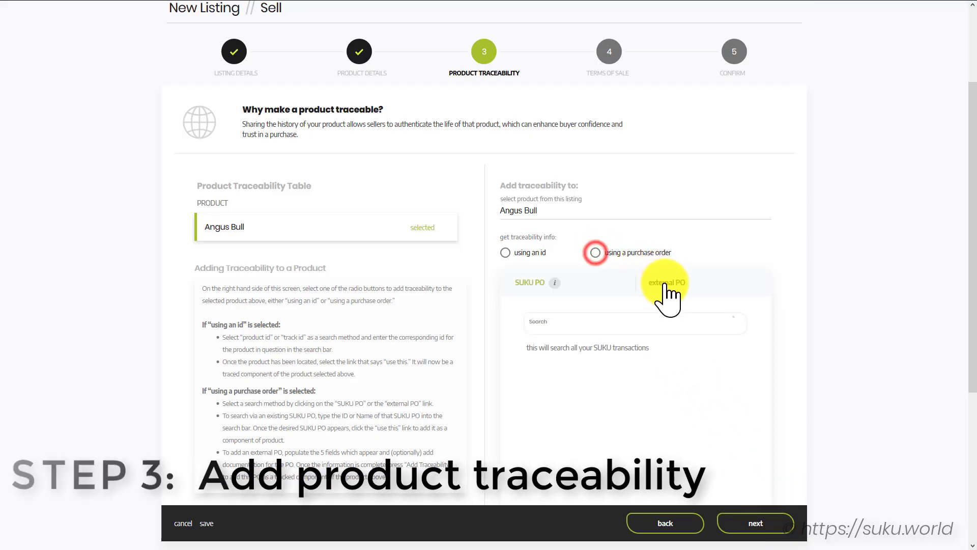
pyautogui.click(666, 283)
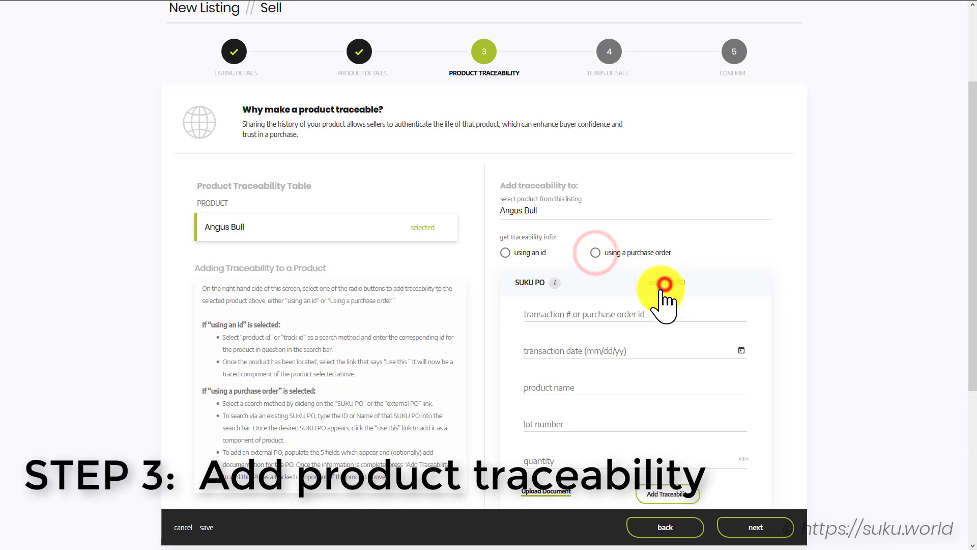
pyautogui.click(593, 314)
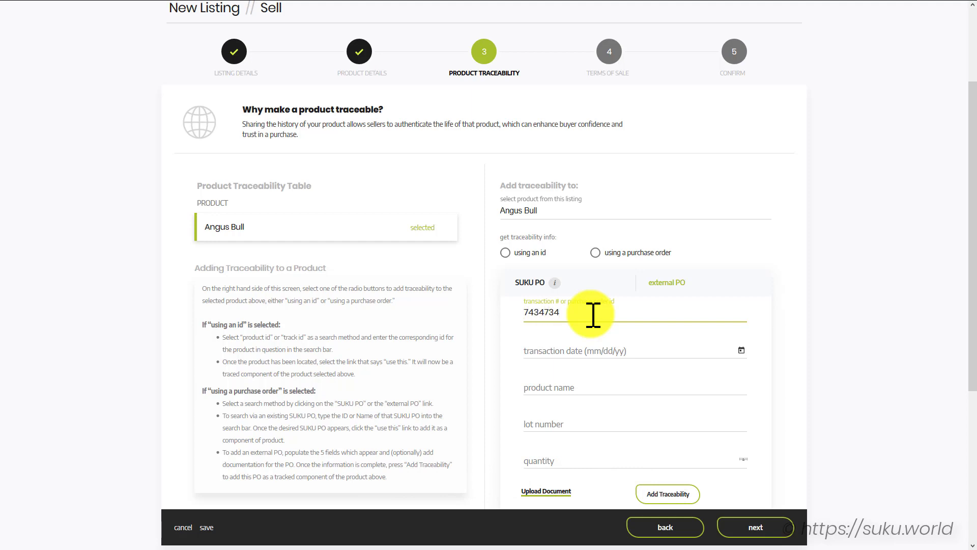
pyautogui.write('7434734')
pyautogui.press('Tab')
# Set the purchase order's transaction date to 12/12/2016
pyautogui.click(740, 350)
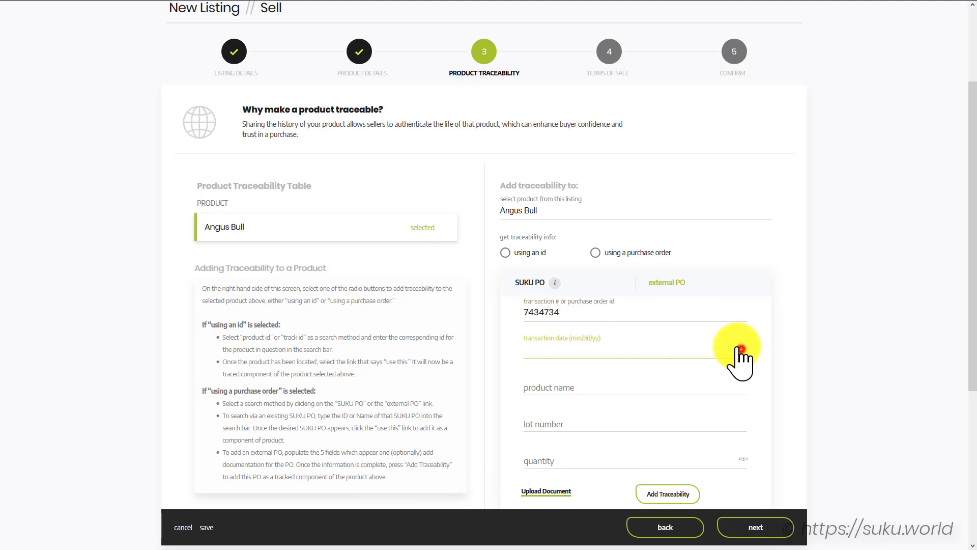
pyautogui.click(552, 380)
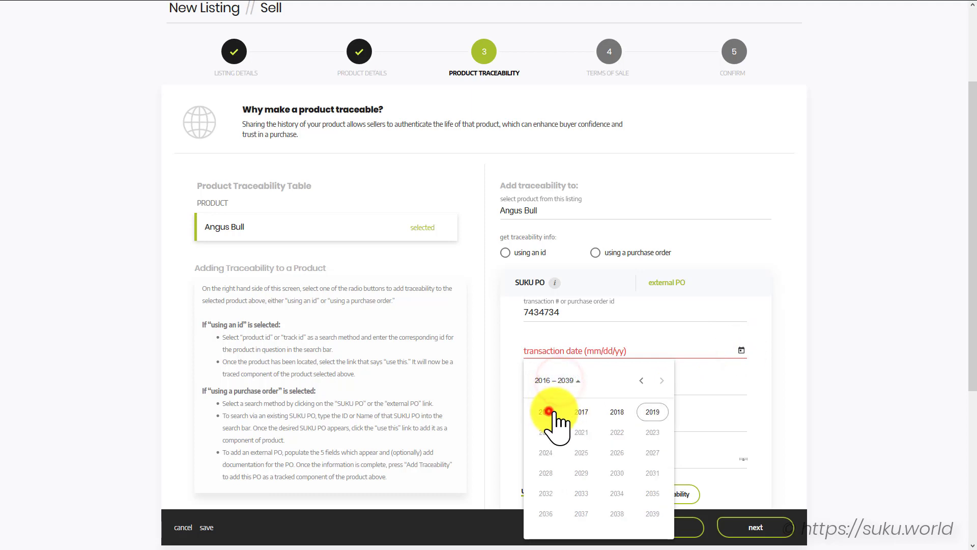
pyautogui.click(548, 411)
pyautogui.click(649, 470)
pyautogui.click(558, 466)
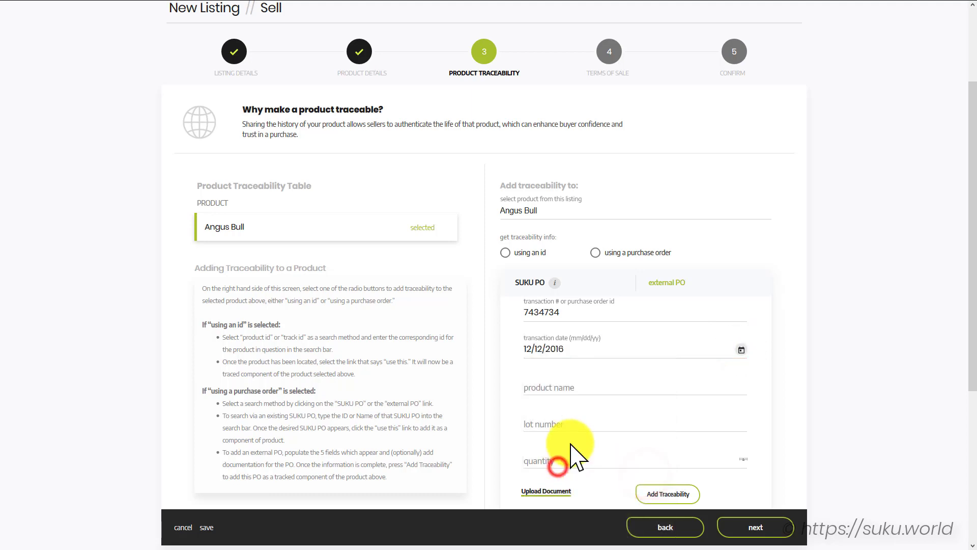
# Add component 'Vax - IBR, BVD, PI3, BRSV', lot 267843, quantity 1
pyautogui.click(570, 383)
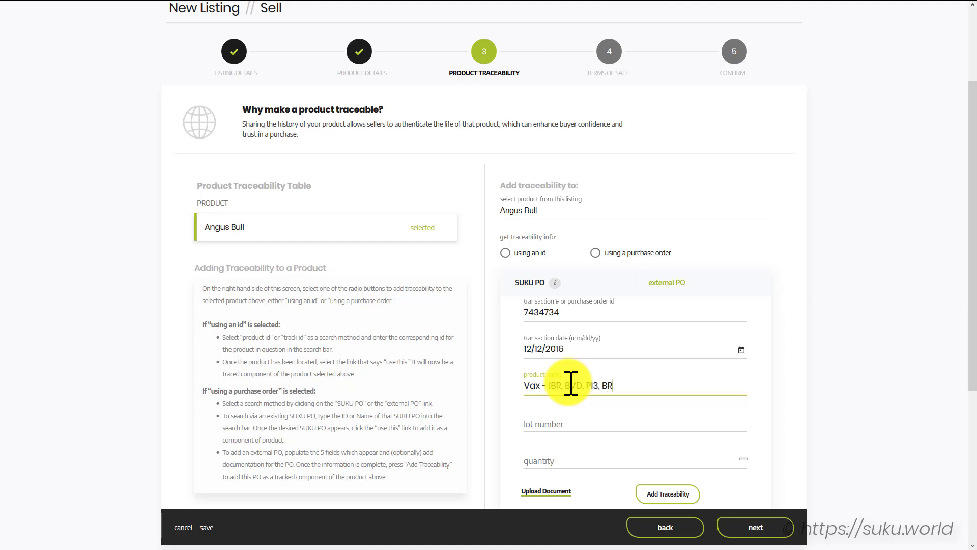
pyautogui.click(539, 417)
pyautogui.write('267')
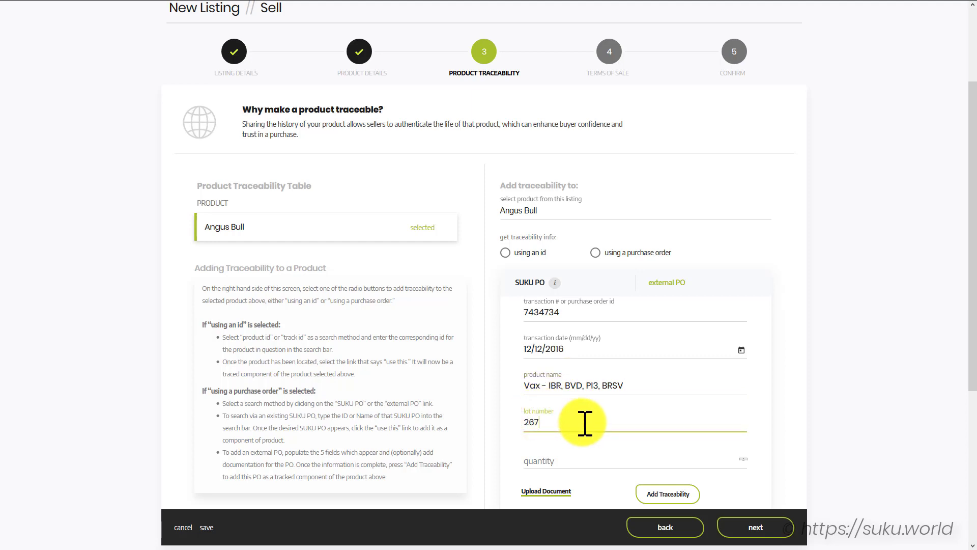
pyautogui.write('843')
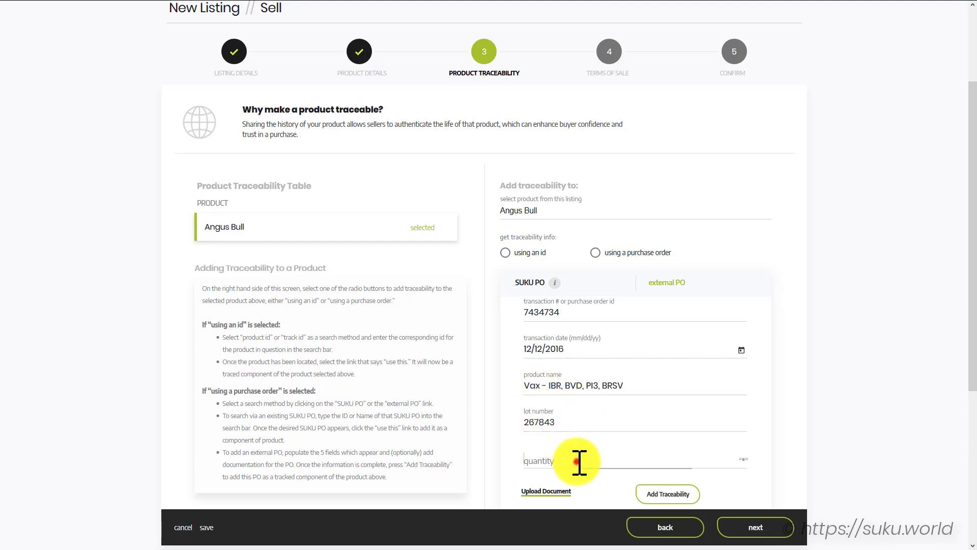
pyautogui.click(577, 459)
pyautogui.write('1')
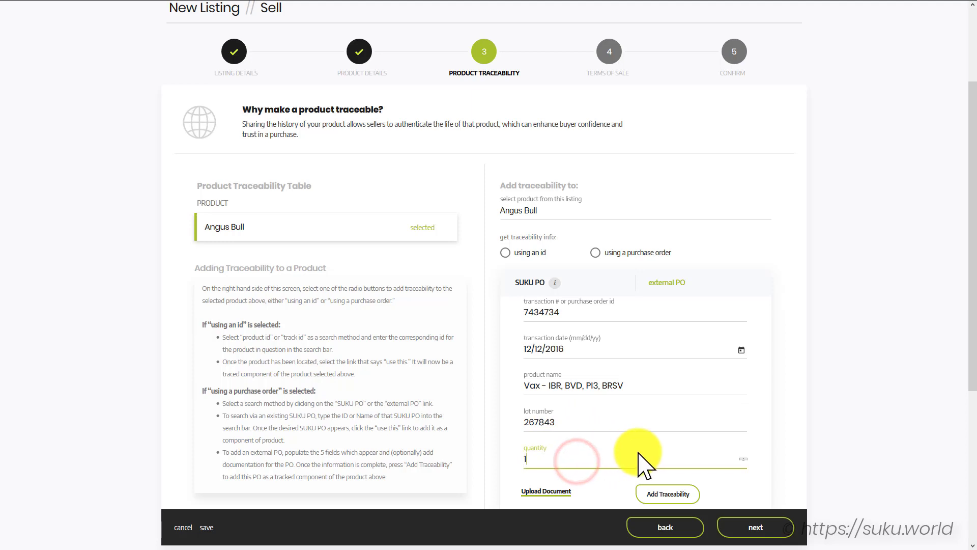
pyautogui.click(664, 494)
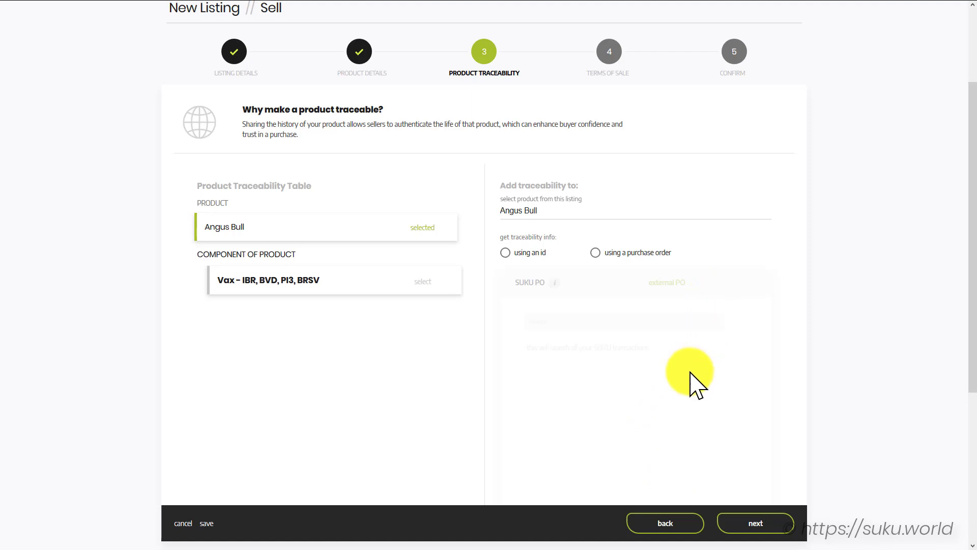
# Start a second external purchase order dated 6/23/2017
pyautogui.click(595, 255)
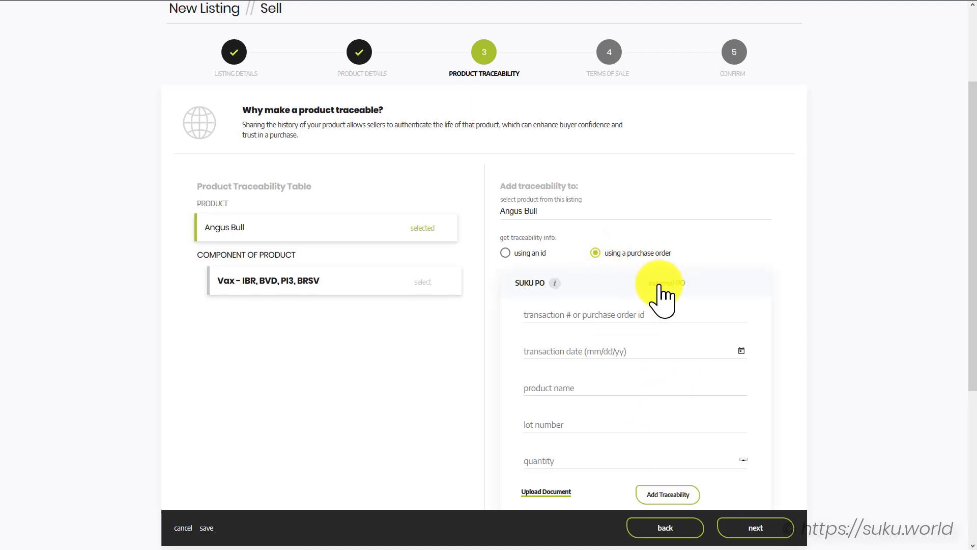
pyautogui.click(600, 313)
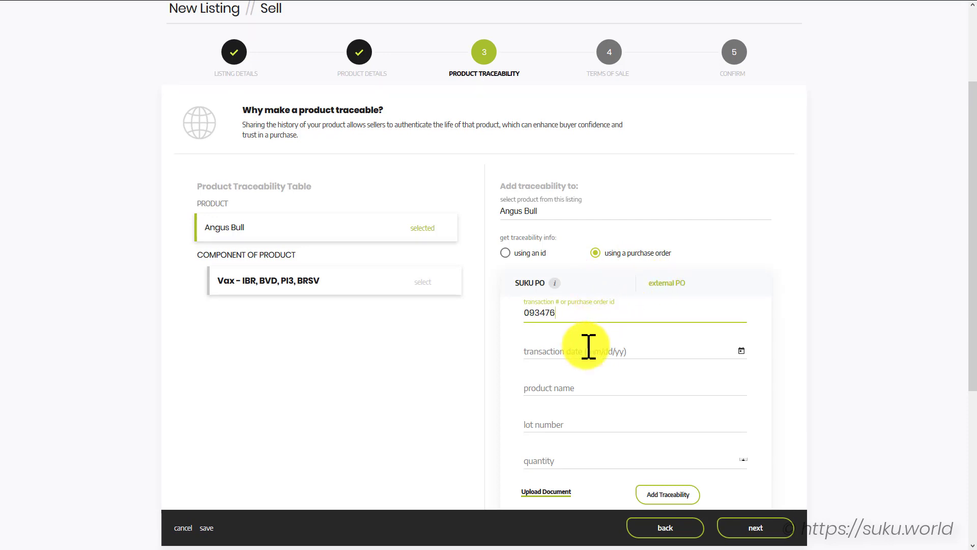
pyautogui.click(740, 351)
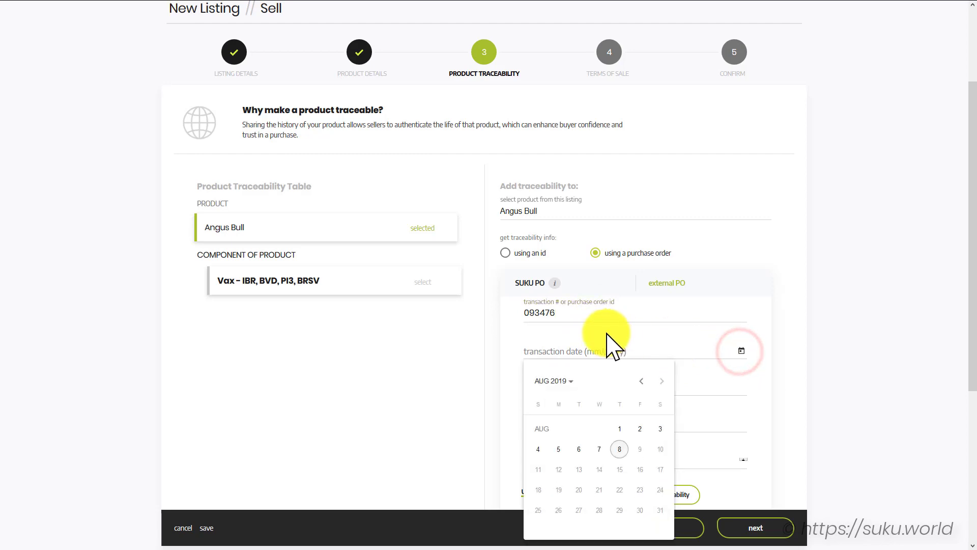
pyautogui.click(553, 380)
pyautogui.click(581, 413)
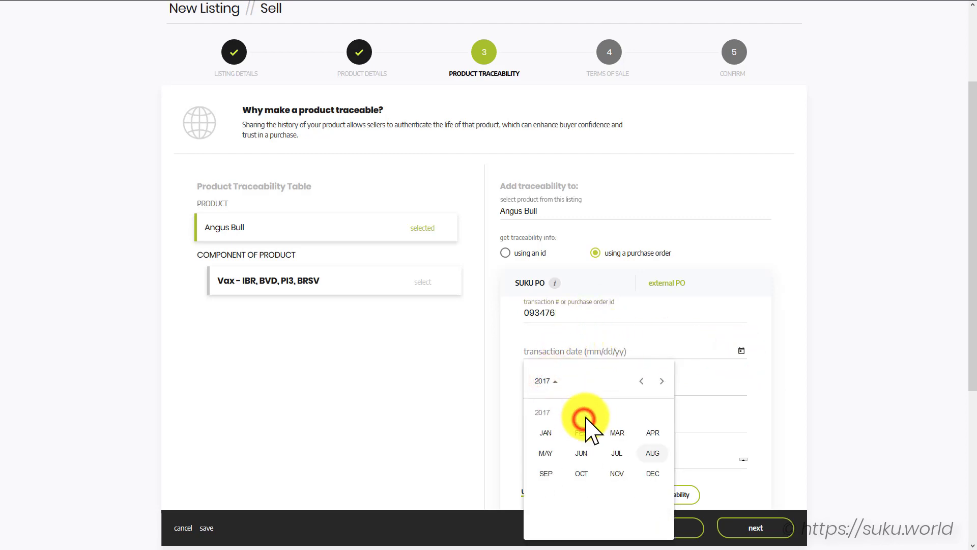
pyautogui.click(581, 453)
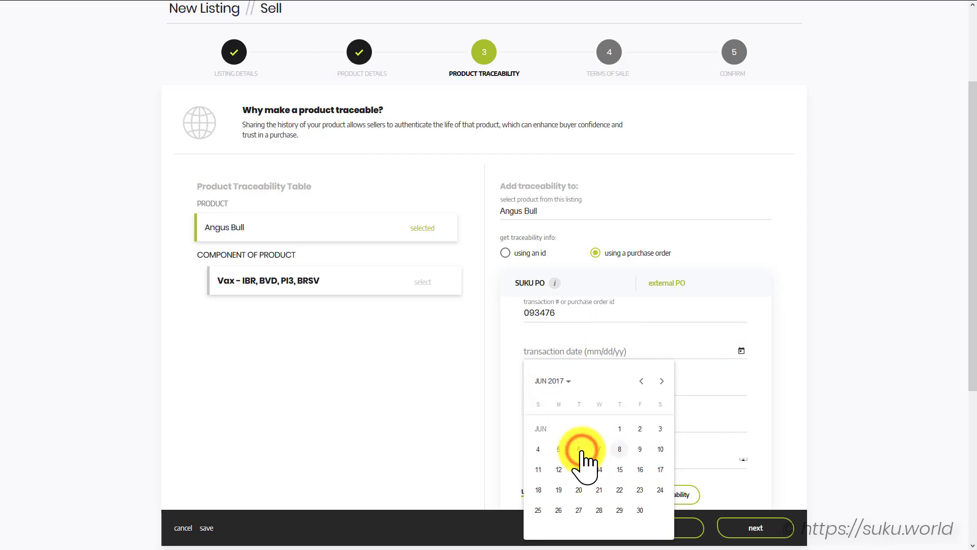
pyautogui.click(647, 491)
# Enter component '7-Way Clostridial', lot 748934, quantity 1
pyautogui.click(588, 390)
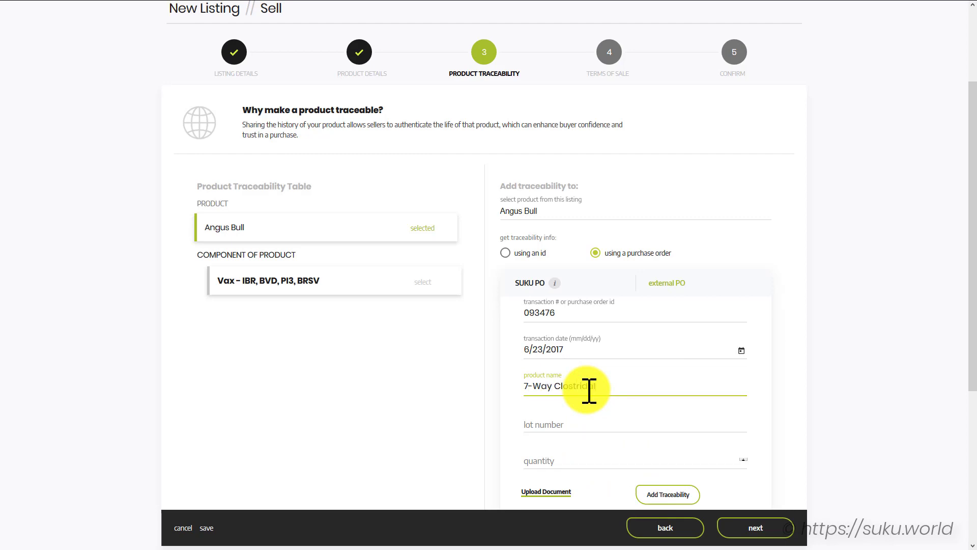
pyautogui.press('Tab')
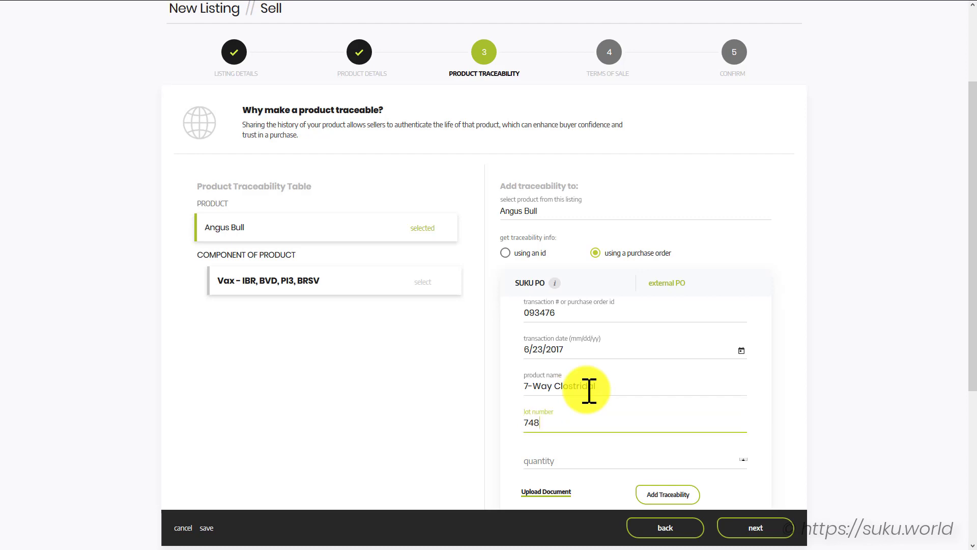
pyautogui.click(559, 456)
pyautogui.write('1')
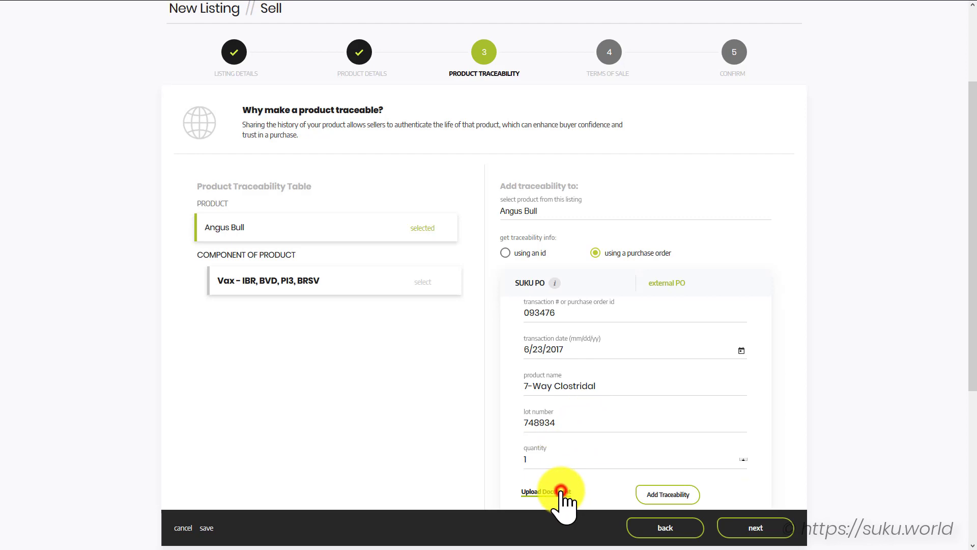
# Attach the vaccine PDF and add 7-Way Clostridial to the traceability table
pyautogui.click(561, 491)
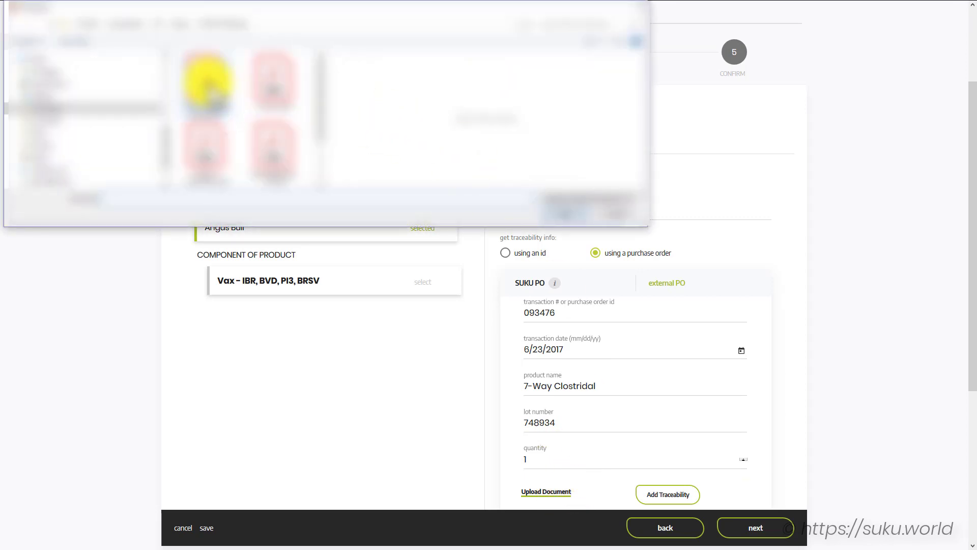
pyautogui.click(206, 78)
pyautogui.click(581, 216)
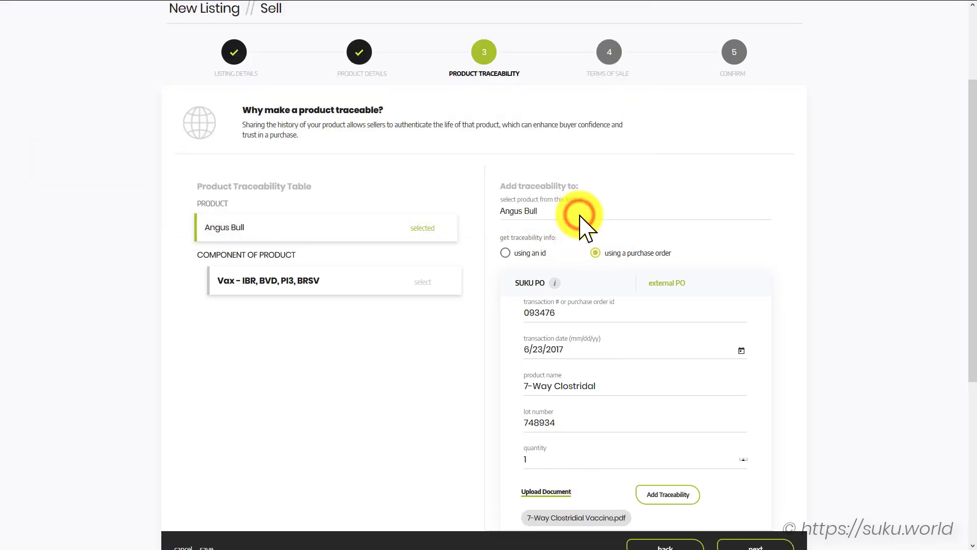
pyautogui.scroll(-1, 678, 436)
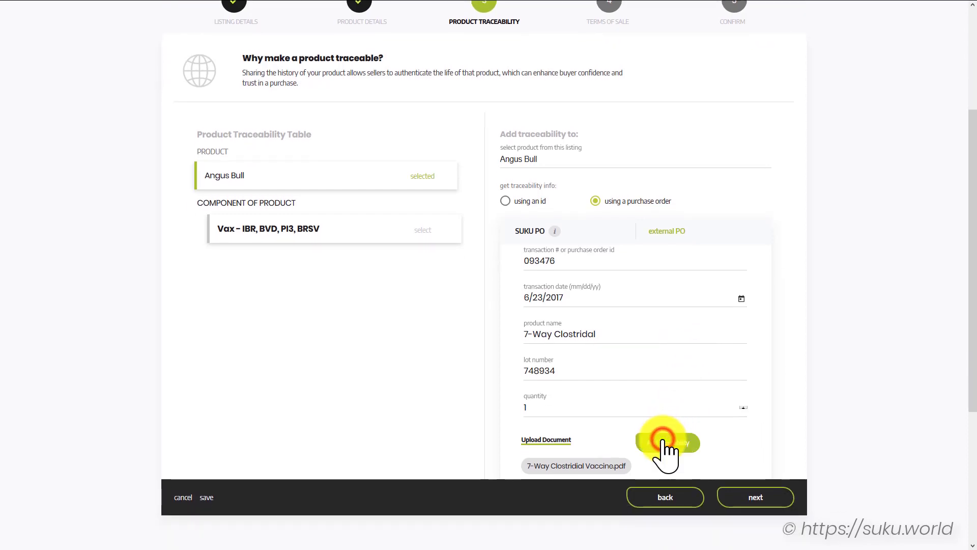
pyautogui.click(664, 440)
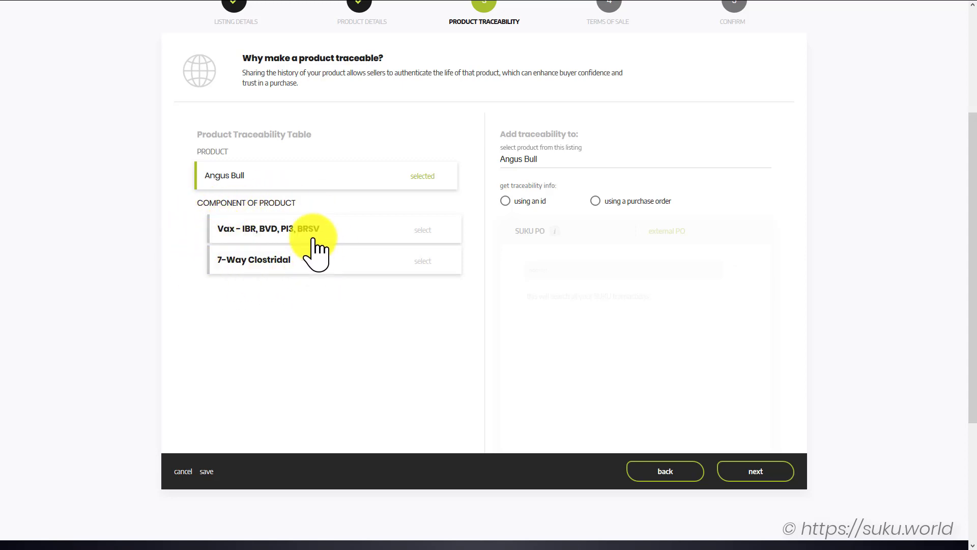
# On the terms of sale step, set delivery terms to 15 days
pyautogui.click(763, 473)
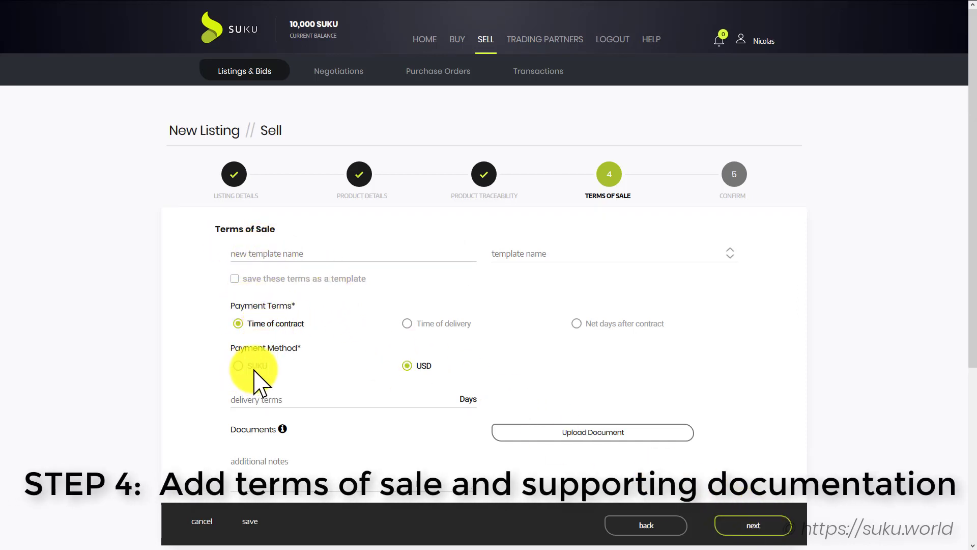
pyautogui.click(346, 401)
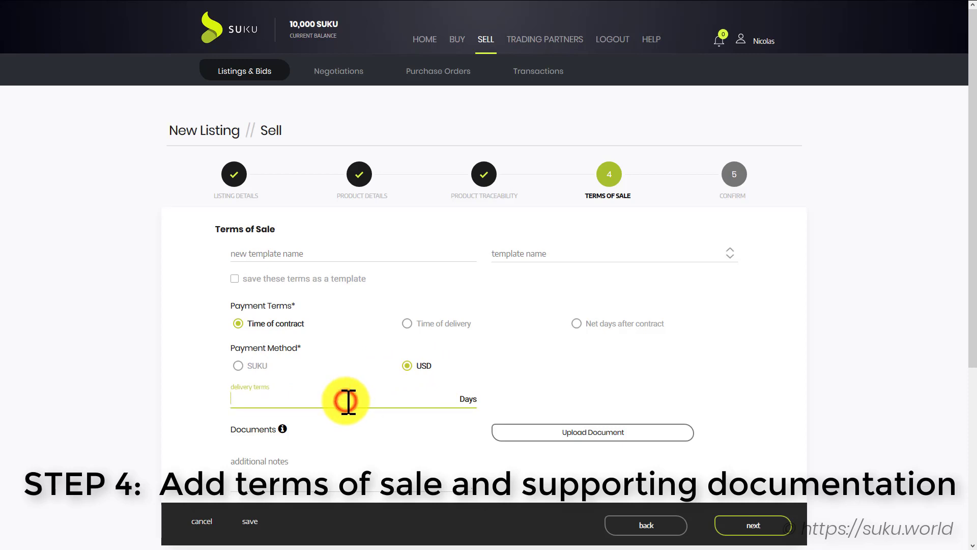
pyautogui.write('15')
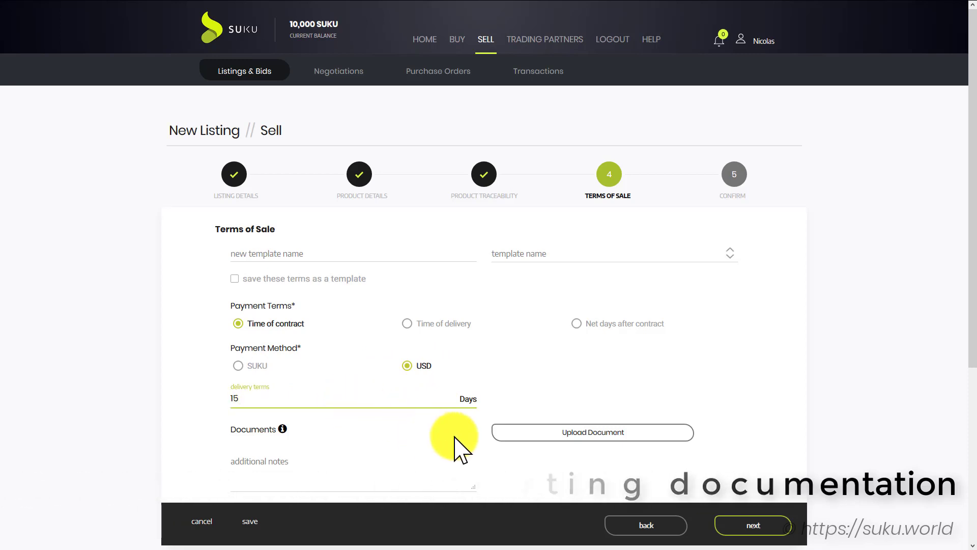
# Attach the Contract, Veterinarian Report and Organic Certification PDFs, then go to confirmation
pyautogui.click(585, 435)
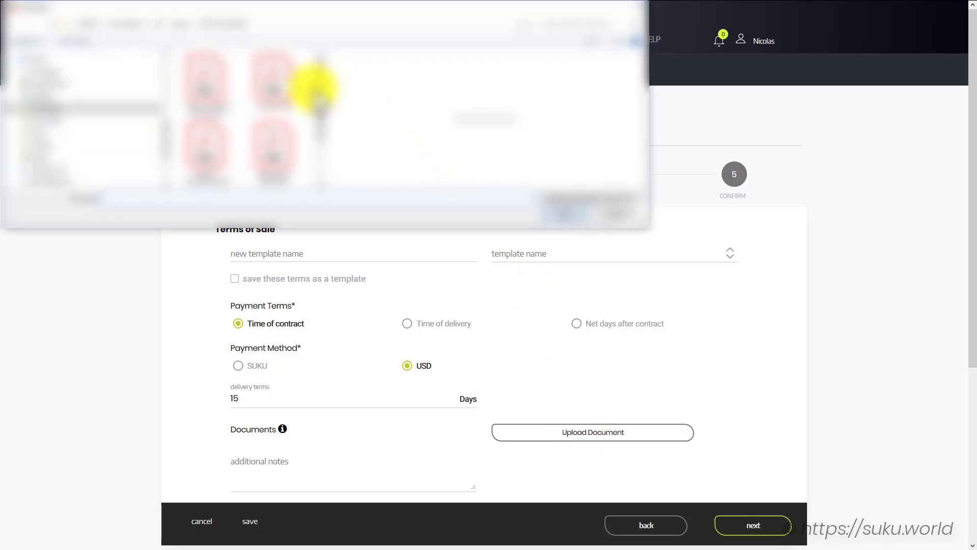
pyautogui.doubleClick(283, 84)
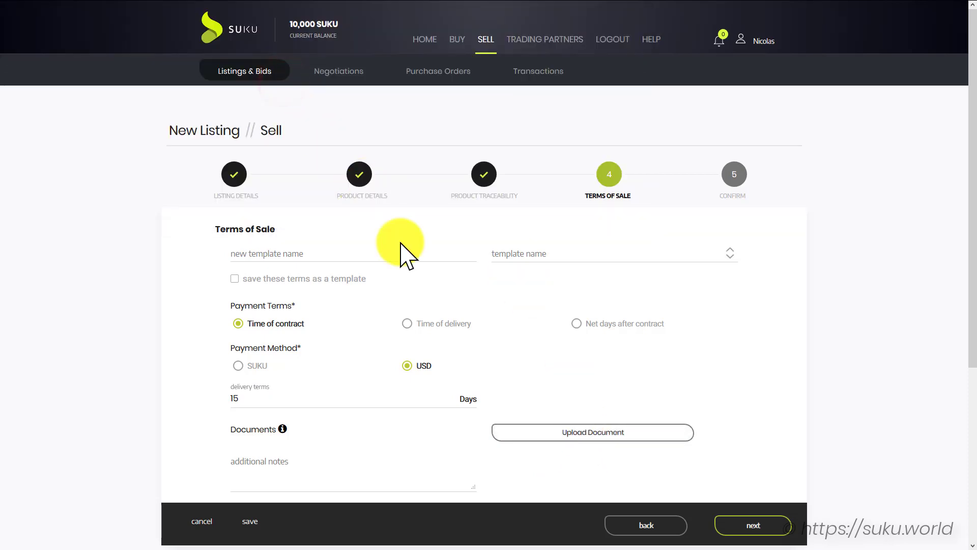
pyautogui.click(556, 432)
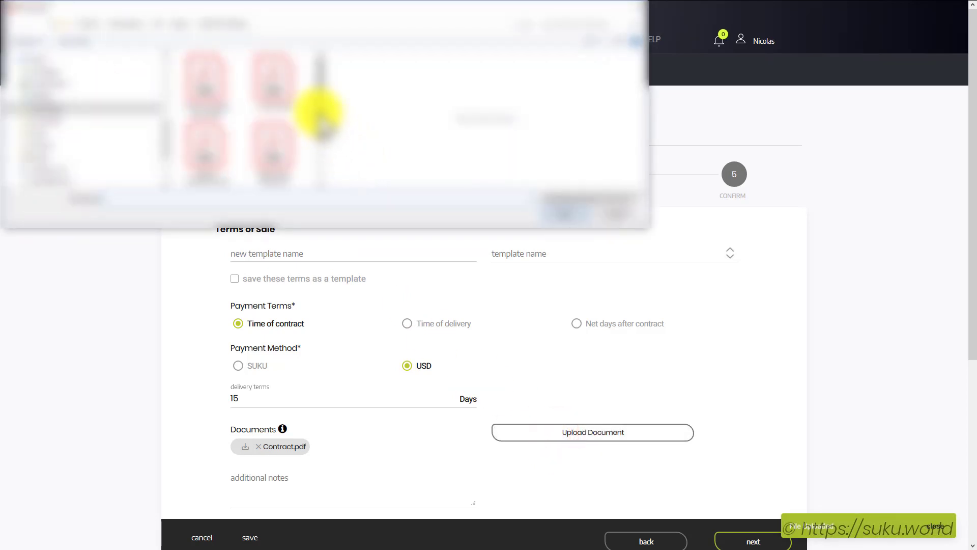
pyautogui.doubleClick(279, 142)
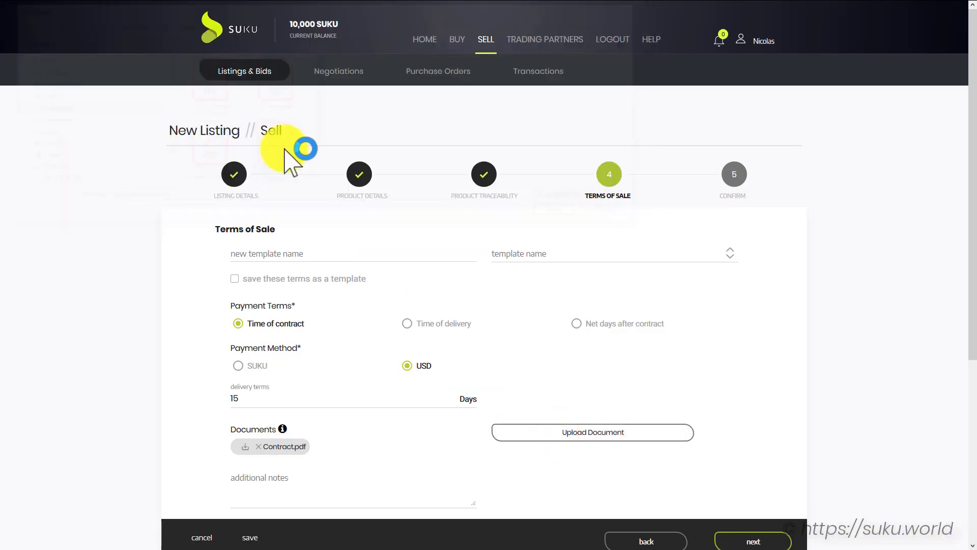
pyautogui.click(610, 439)
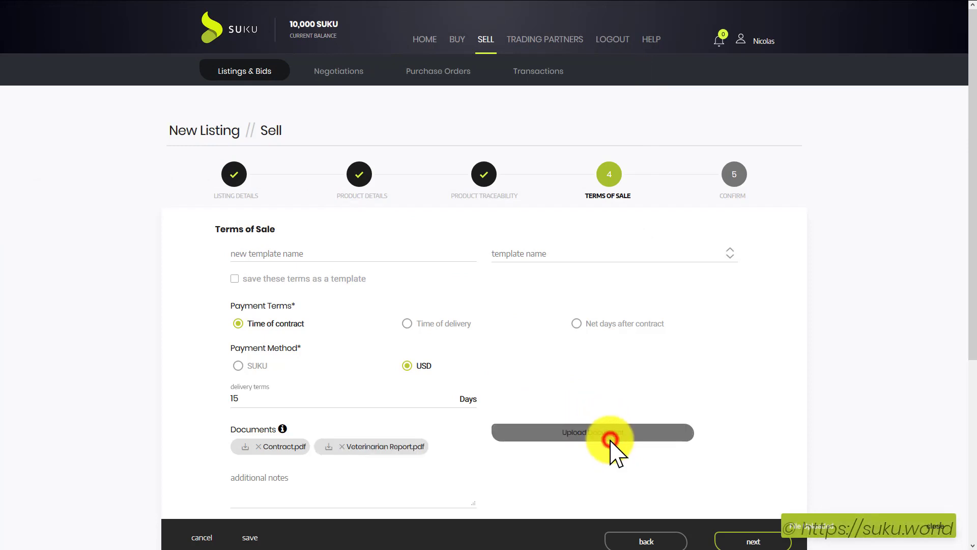
pyautogui.moveTo(323, 120); pyautogui.dragTo(323, 145)
pyautogui.doubleClick(208, 101)
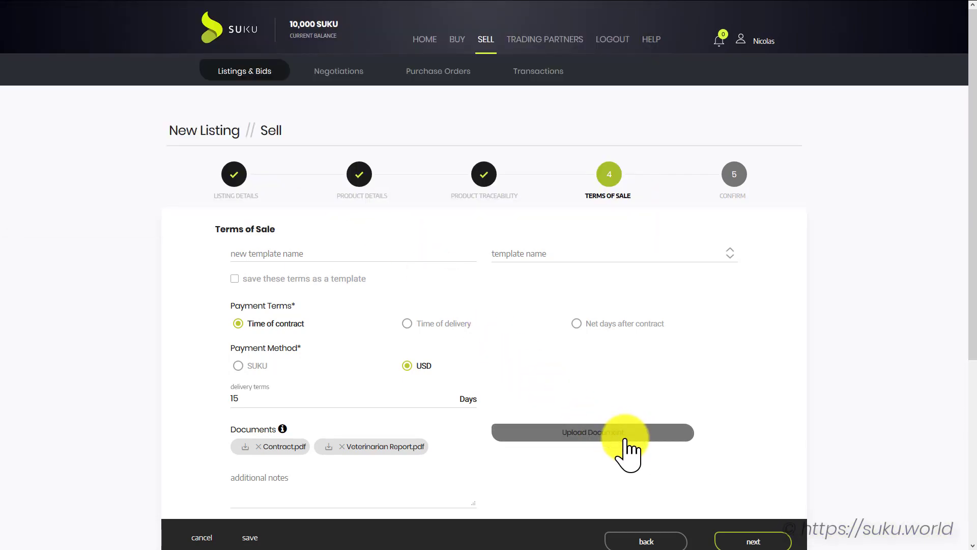
pyautogui.scroll(-1, 658, 453)
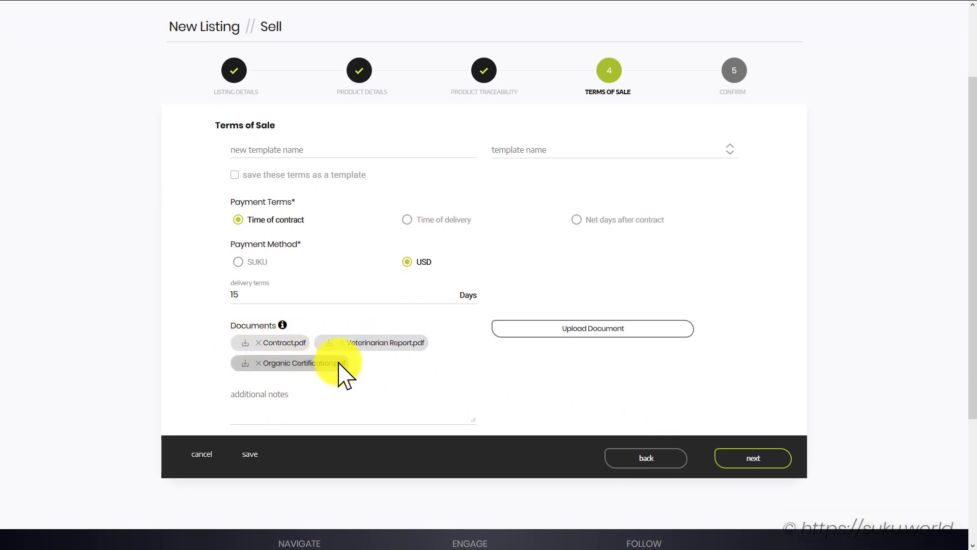
pyautogui.click(738, 453)
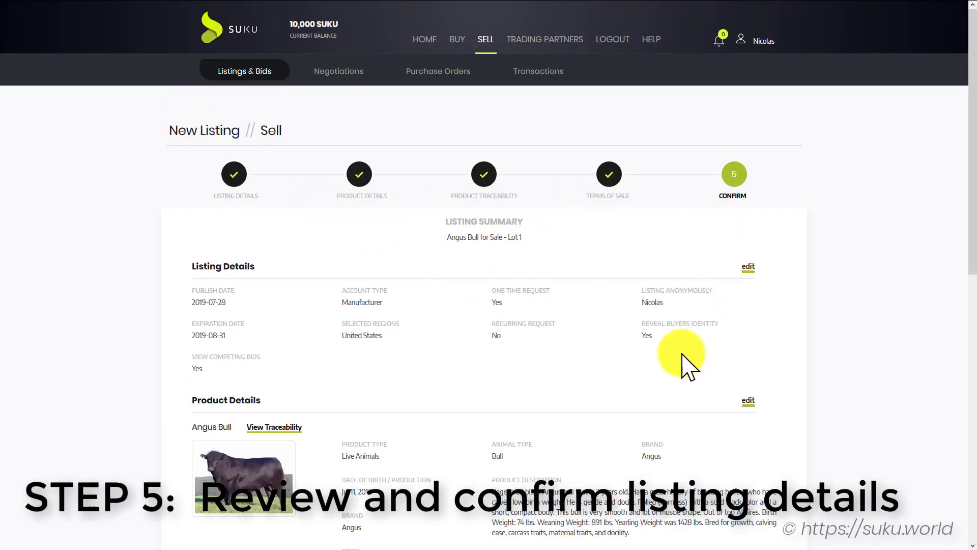
# Review the summary and Angus Bull trace tree, then publish the listing
pyautogui.scroll(-2, 245, 395)
pyautogui.scroll(-2, 245, 394)
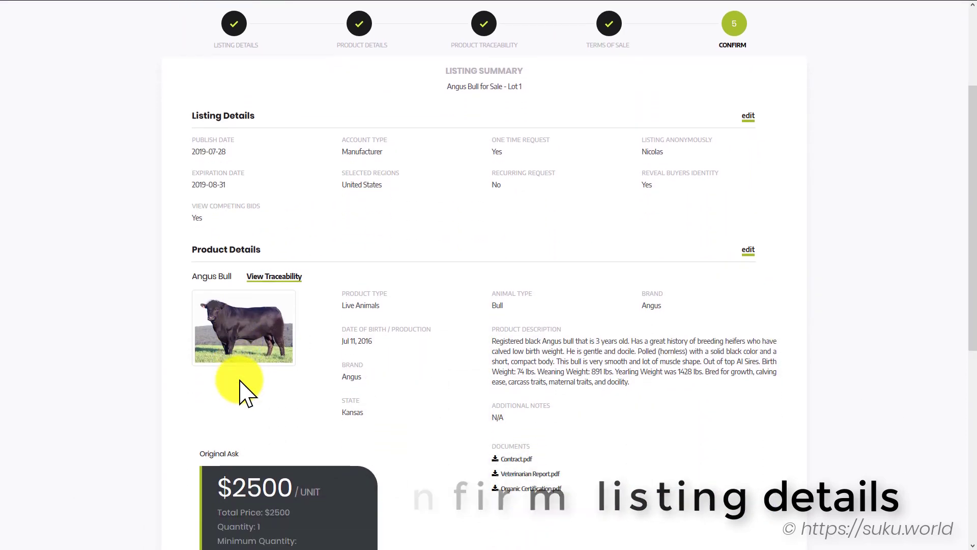
pyautogui.scroll(-3, 634, 400)
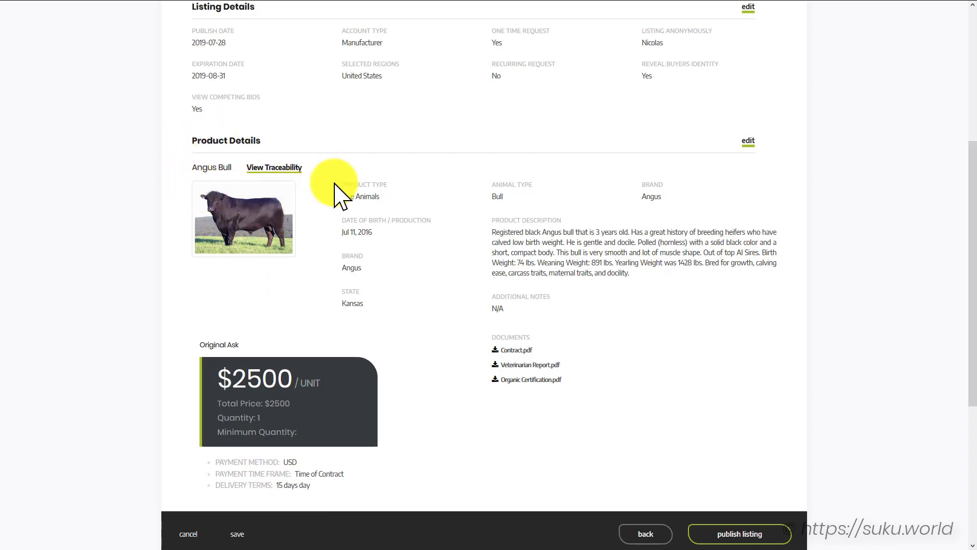
pyautogui.click(295, 169)
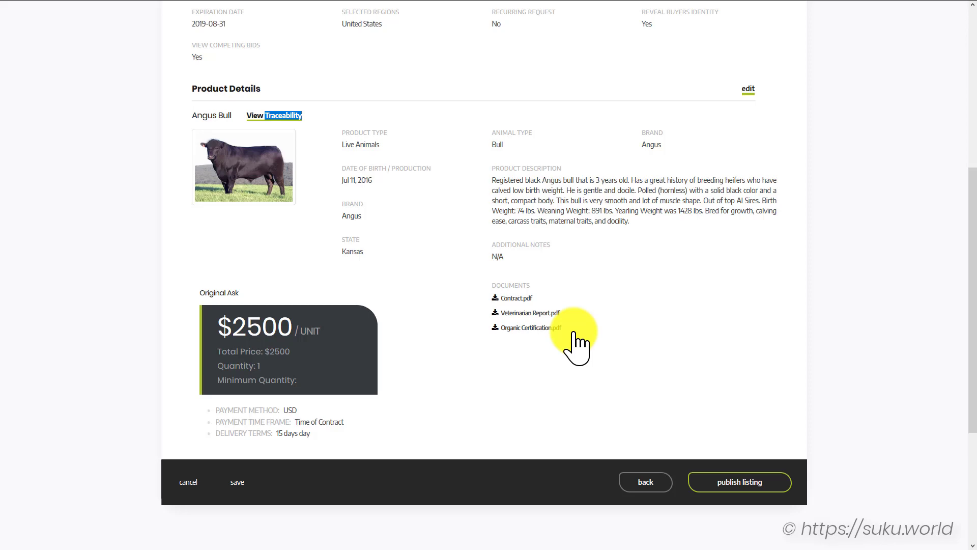
pyautogui.click(735, 481)
pyautogui.click(560, 324)
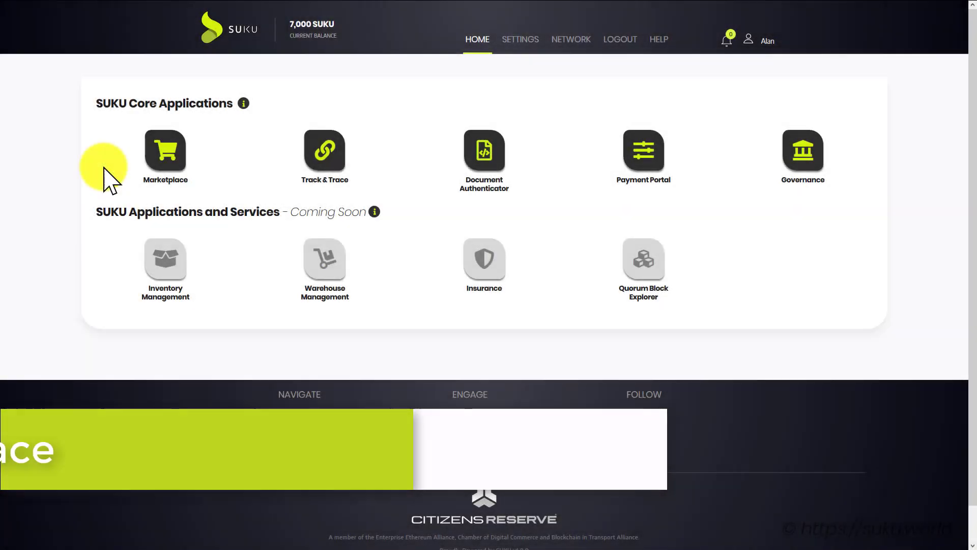
# From the second account, open Marketplace and start a new buying interest
pyautogui.click(161, 157)
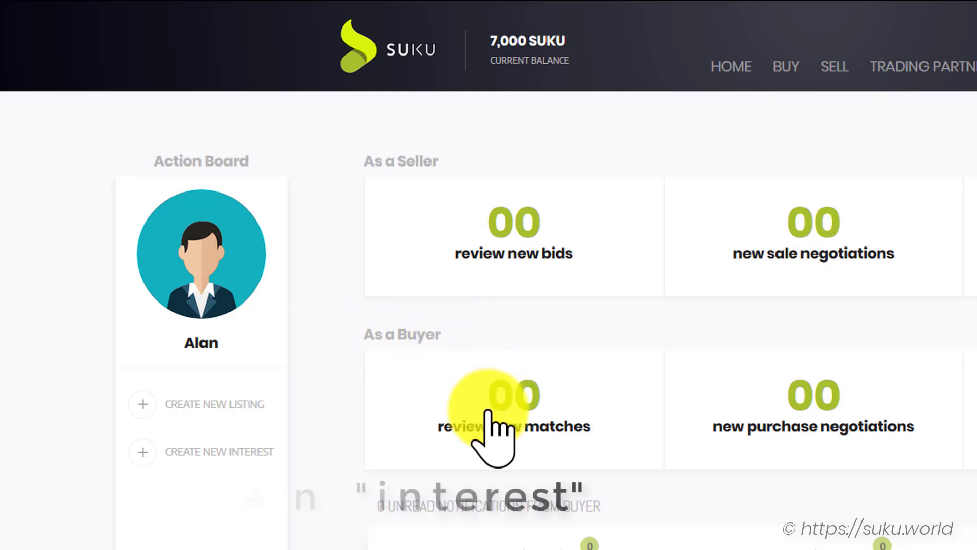
pyautogui.click(202, 452)
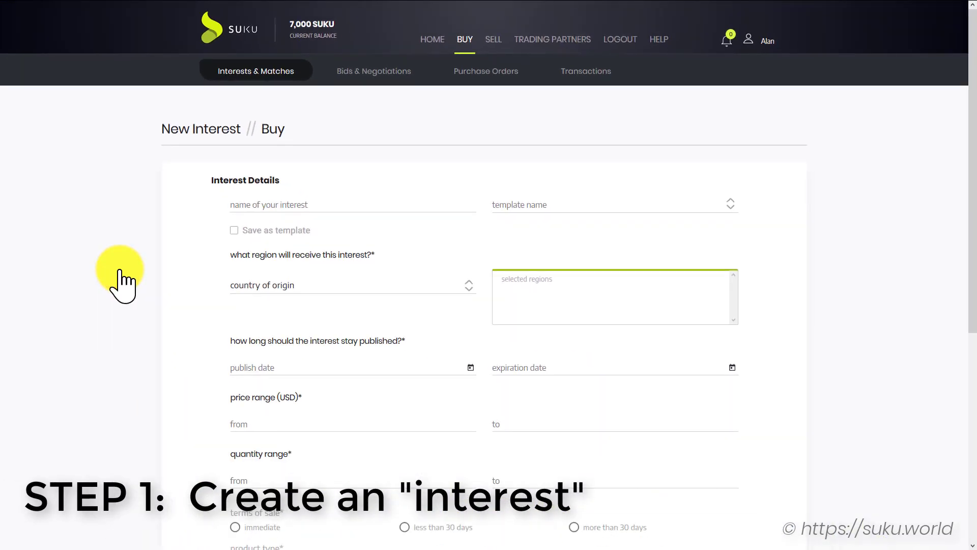
# Set the interest's region to United States, publish 7/28/2019, expiry 8/31/2019
pyautogui.click(250, 203)
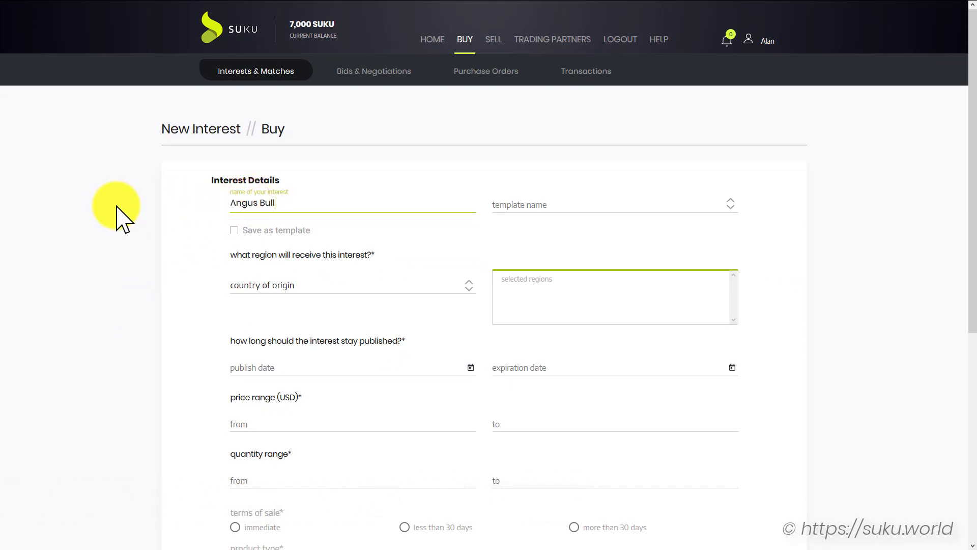
pyautogui.click(464, 289)
pyautogui.click(374, 314)
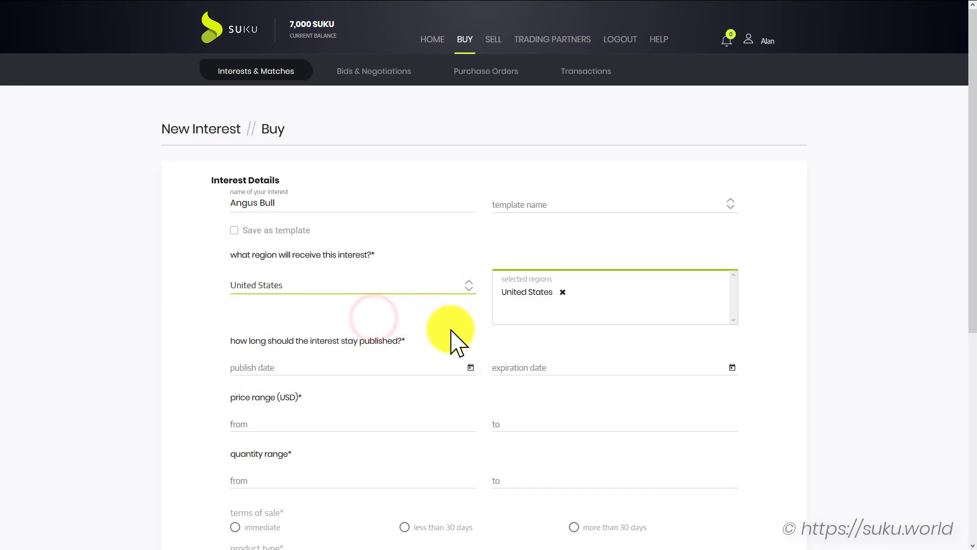
pyautogui.scroll(-2, 451, 331)
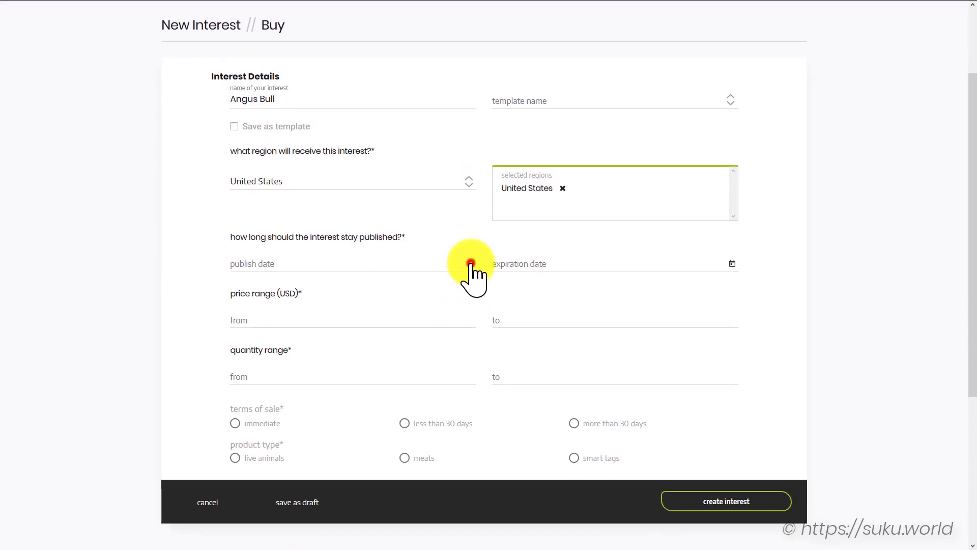
pyautogui.click(470, 263)
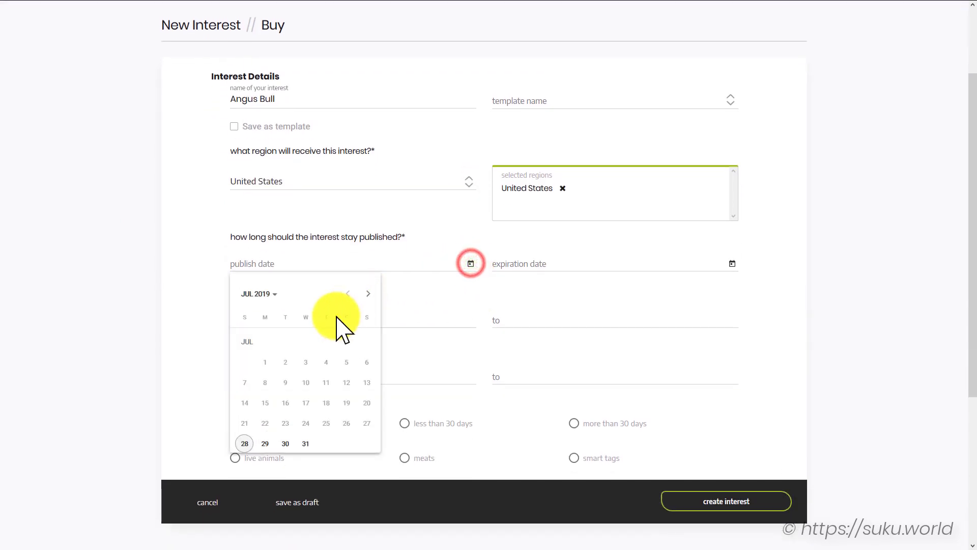
pyautogui.click(246, 444)
pyautogui.click(732, 264)
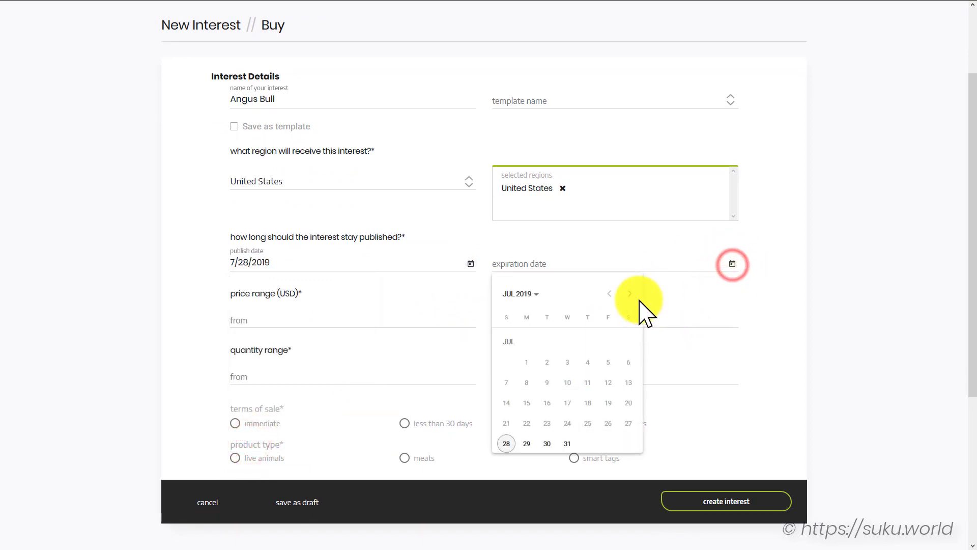
pyautogui.click(630, 294)
pyautogui.click(629, 421)
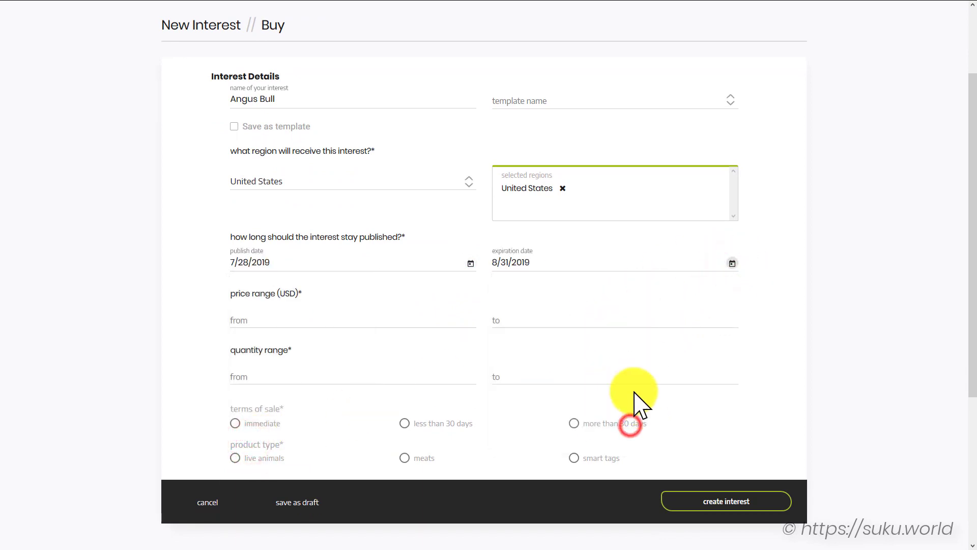
# Enter a price range of 2000 to 3000, the minimum quantity, and immediate terms
pyautogui.click(406, 314)
pyautogui.write('2')
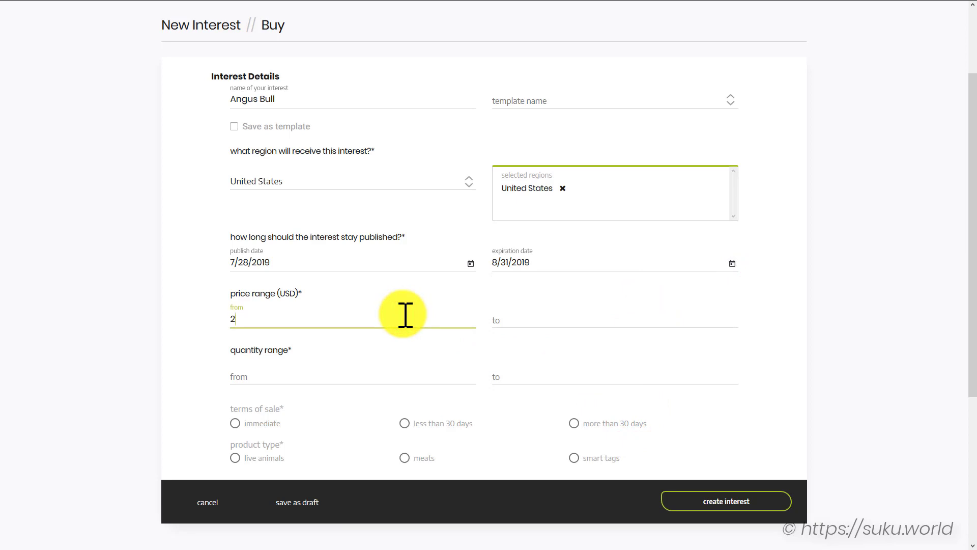
pyautogui.write('000')
pyautogui.press('Tab')
pyautogui.write('3000')
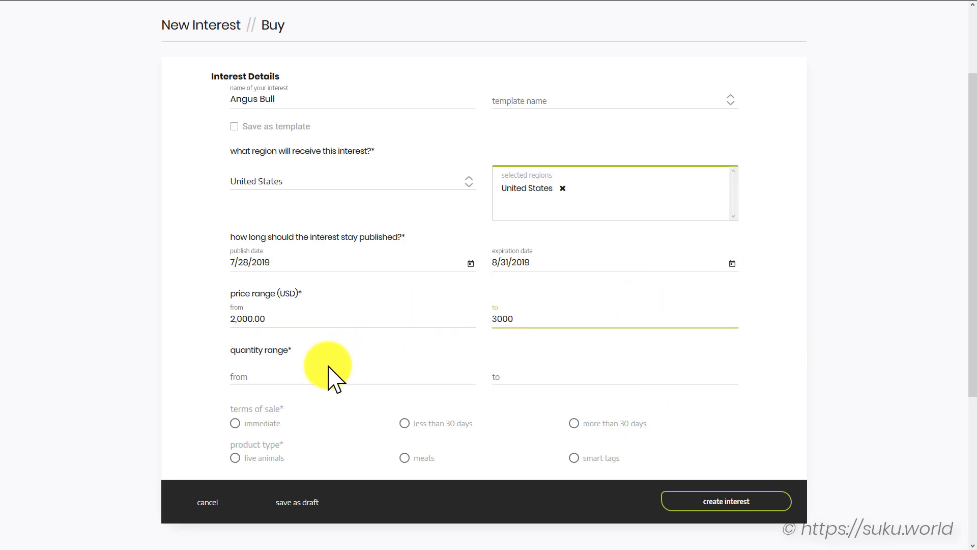
pyautogui.click(315, 373)
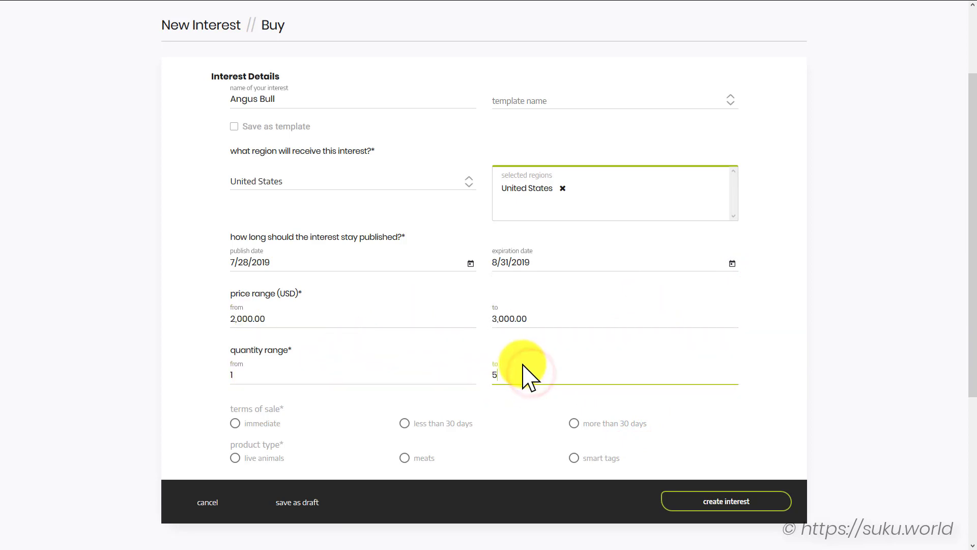
pyautogui.click(235, 422)
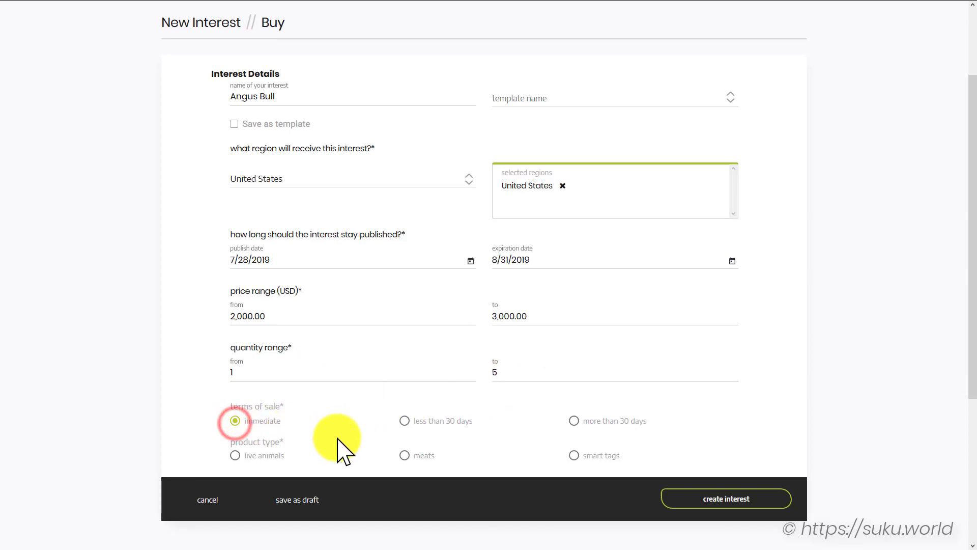
# Choose live animals, bull, angus brand, then create and publish the interest
pyautogui.scroll(-2, 305, 417)
pyautogui.click(236, 354)
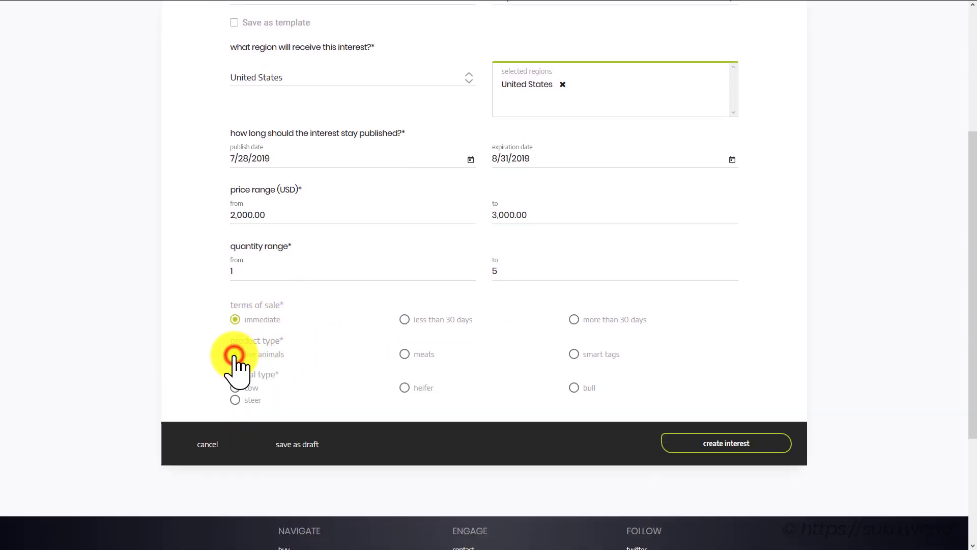
pyautogui.click(574, 389)
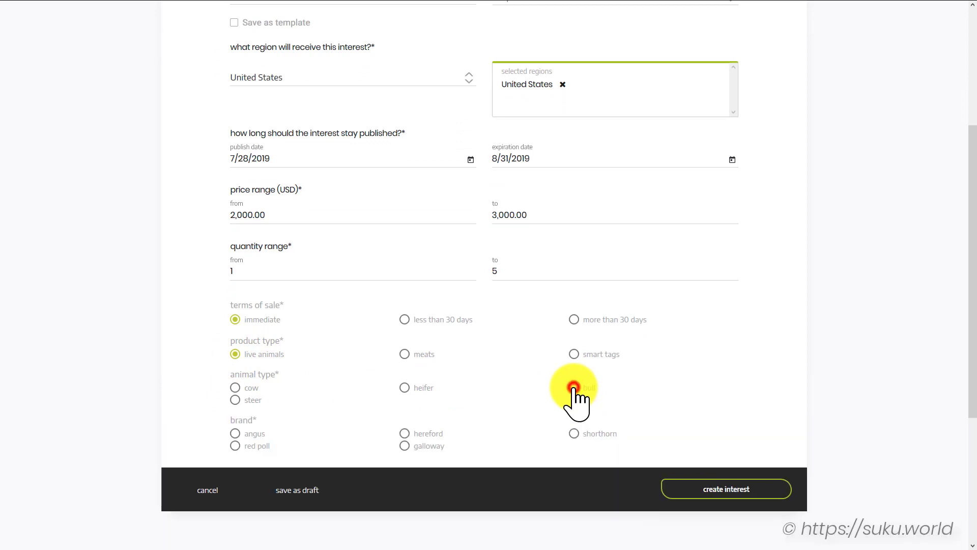
pyautogui.scroll(-1, 433, 407)
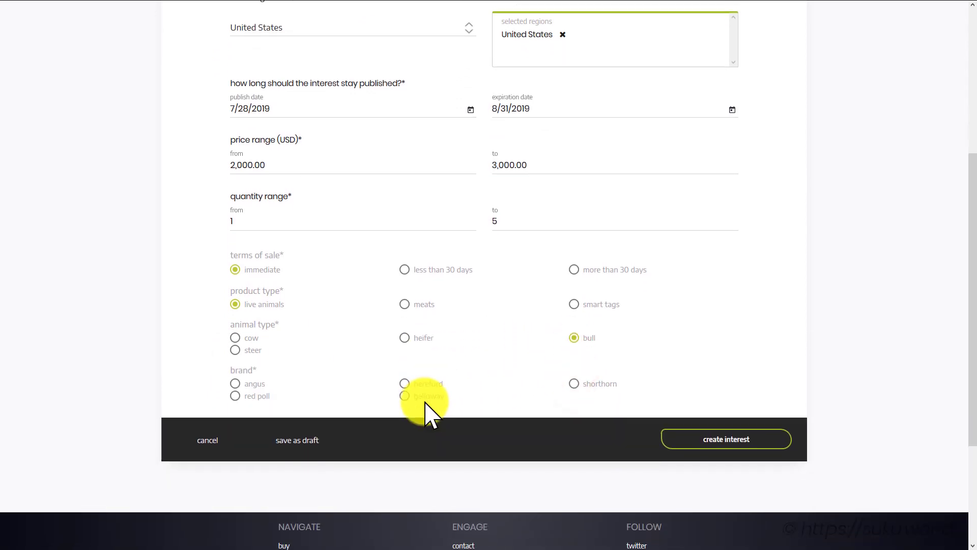
pyautogui.click(237, 383)
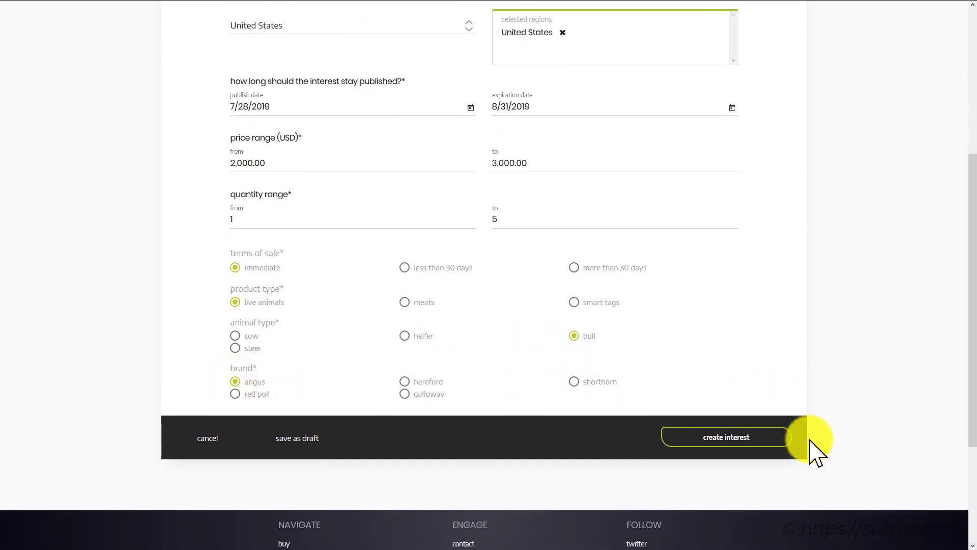
pyautogui.click(728, 437)
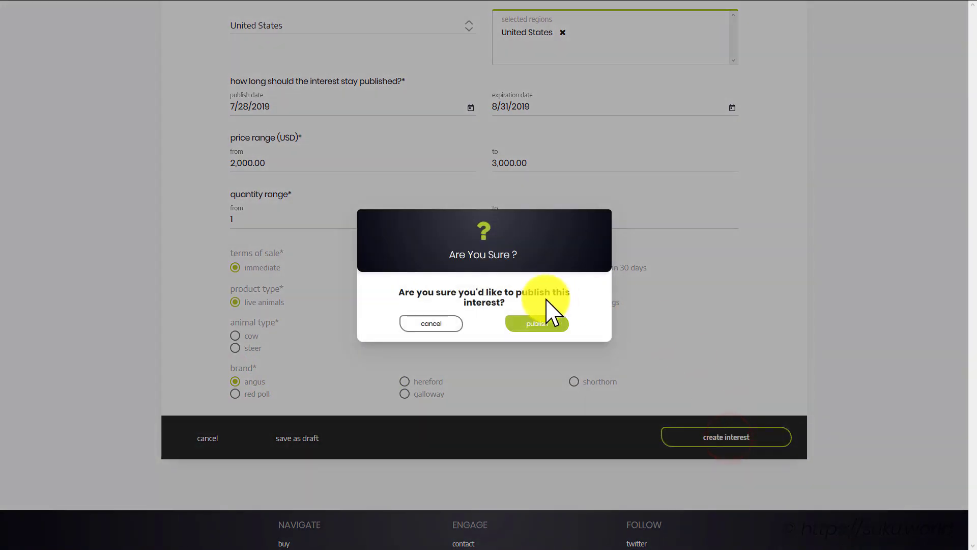
pyautogui.click(537, 323)
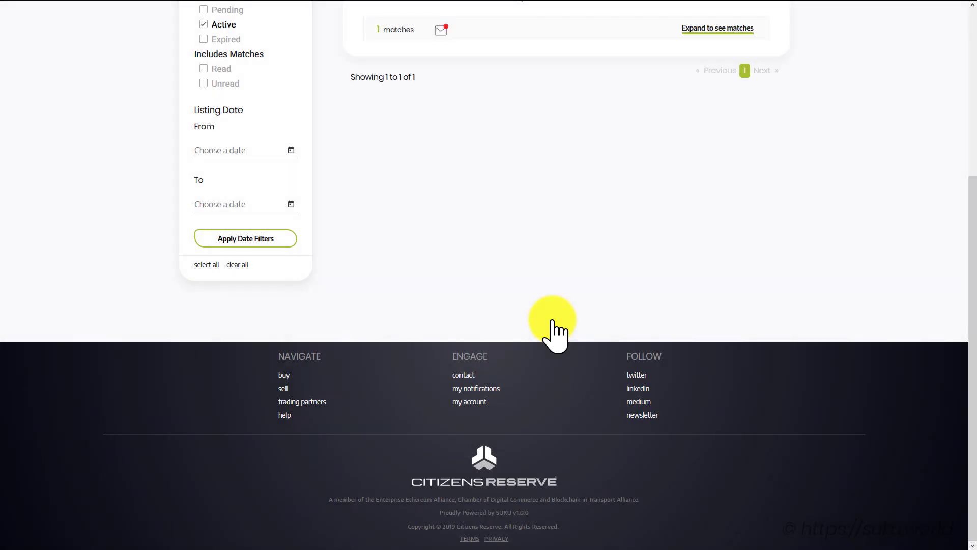
# Expand the Angus Bull interest's matches and open 'Angus Bull for Sale - Lot 1' at $2500 per unit
pyautogui.scroll(5, 554, 330)
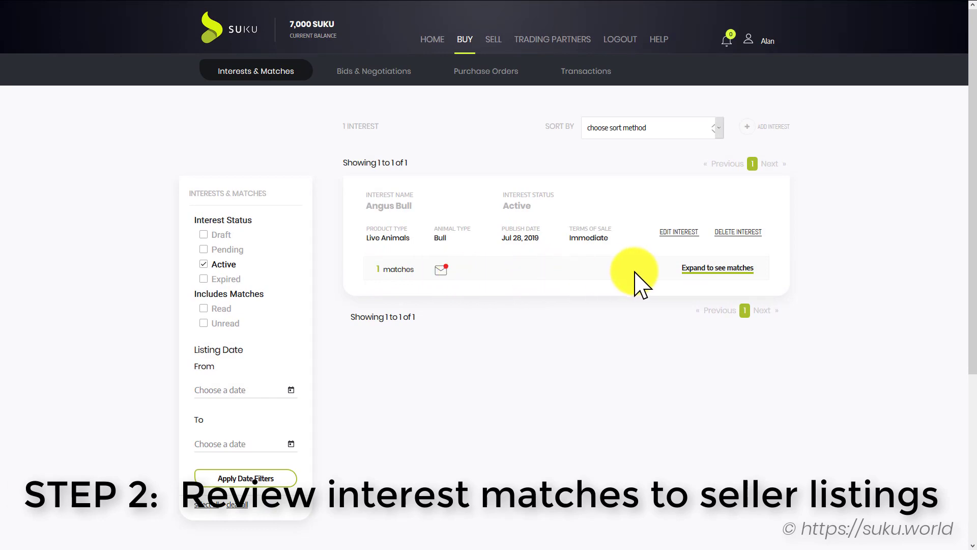
pyautogui.click(705, 267)
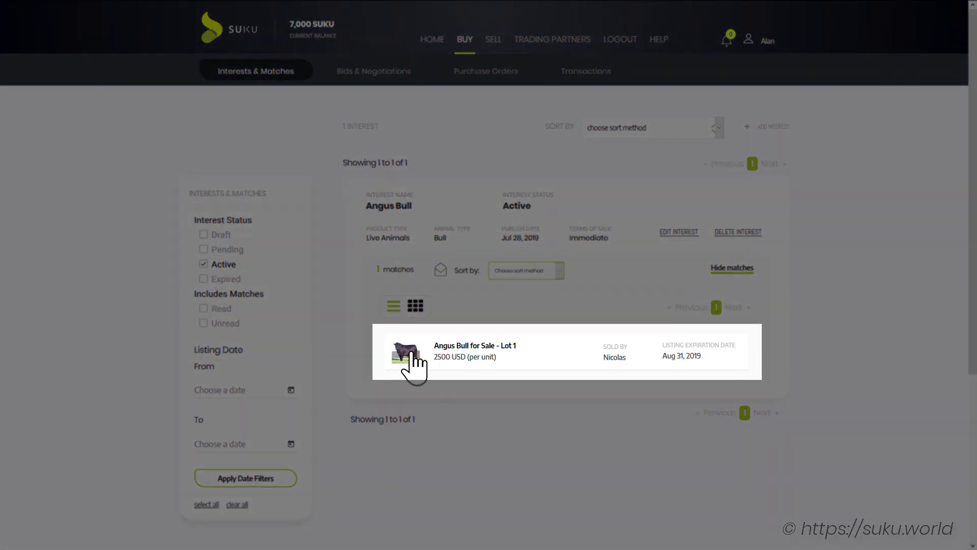
pyautogui.click(725, 359)
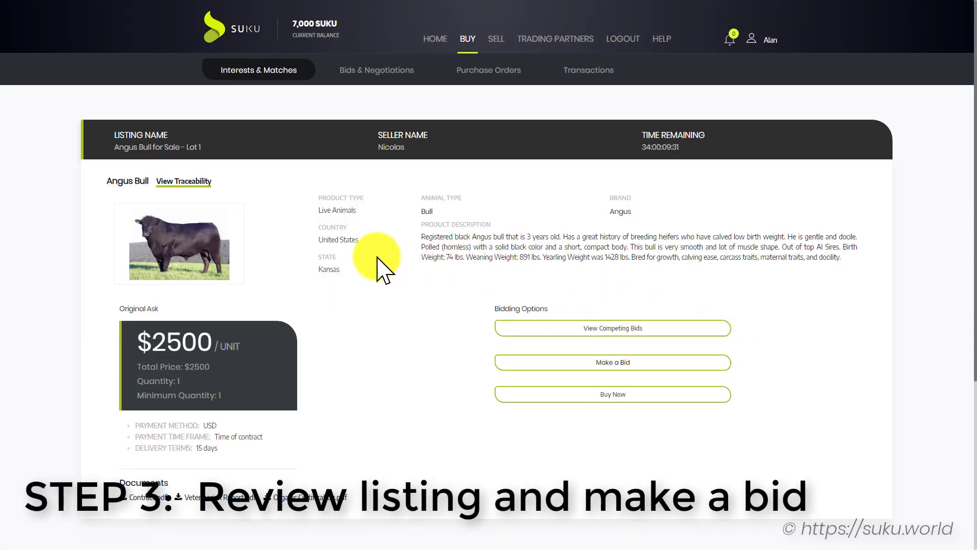
pyautogui.click(189, 181)
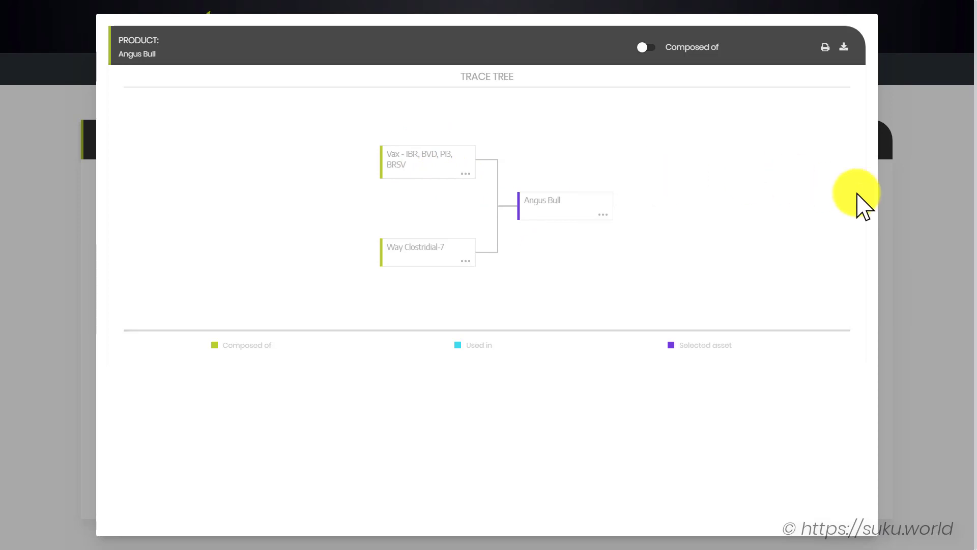
pyautogui.click(942, 211)
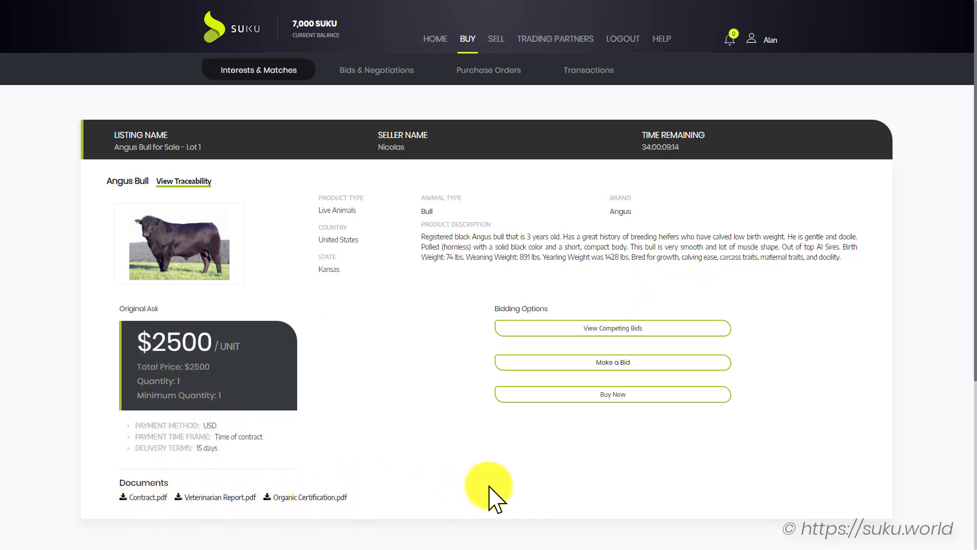
# Bid 2,400 for 1 Angus bull with 1-day delivery to the saved address, and confirm
pyautogui.click(704, 363)
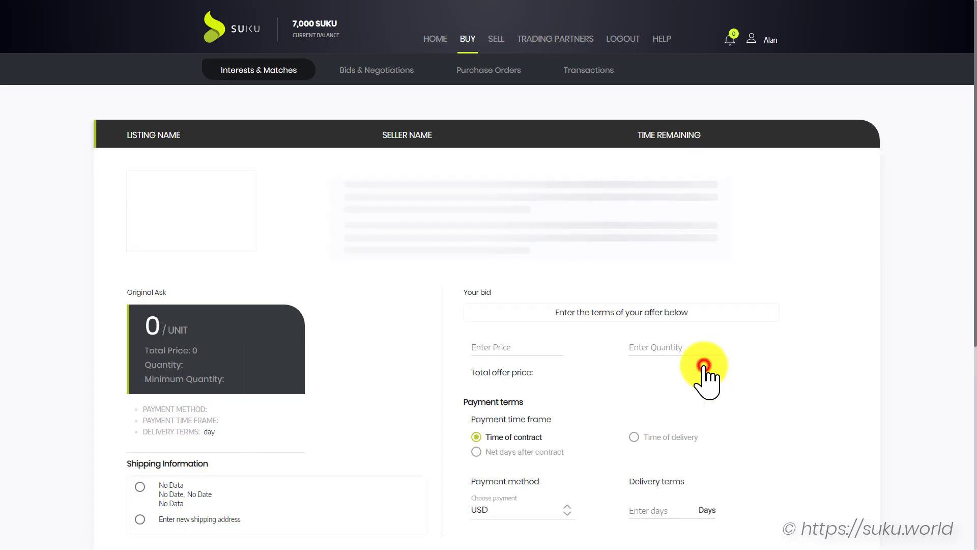
pyautogui.scroll(-1, 402, 331)
pyautogui.scroll(-2, 402, 331)
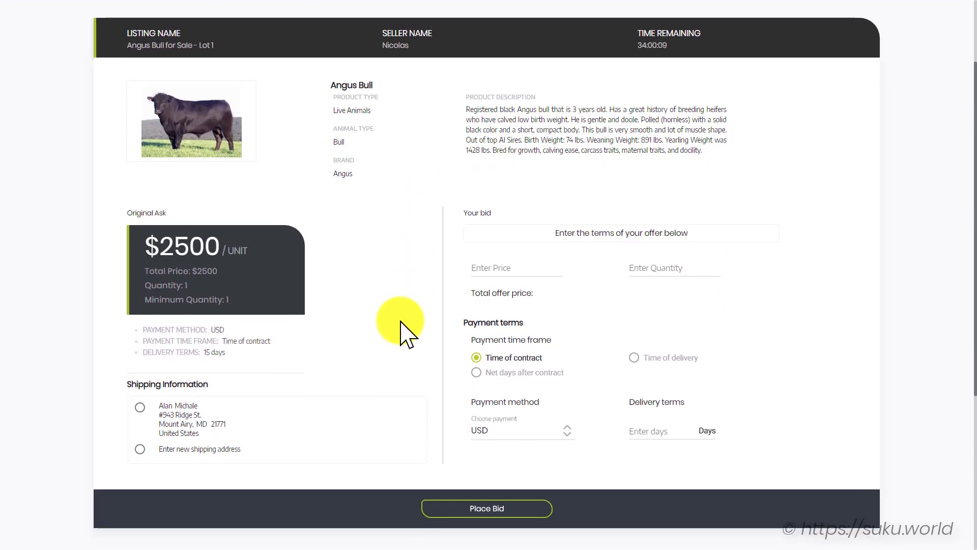
pyautogui.click(489, 266)
pyautogui.write('2')
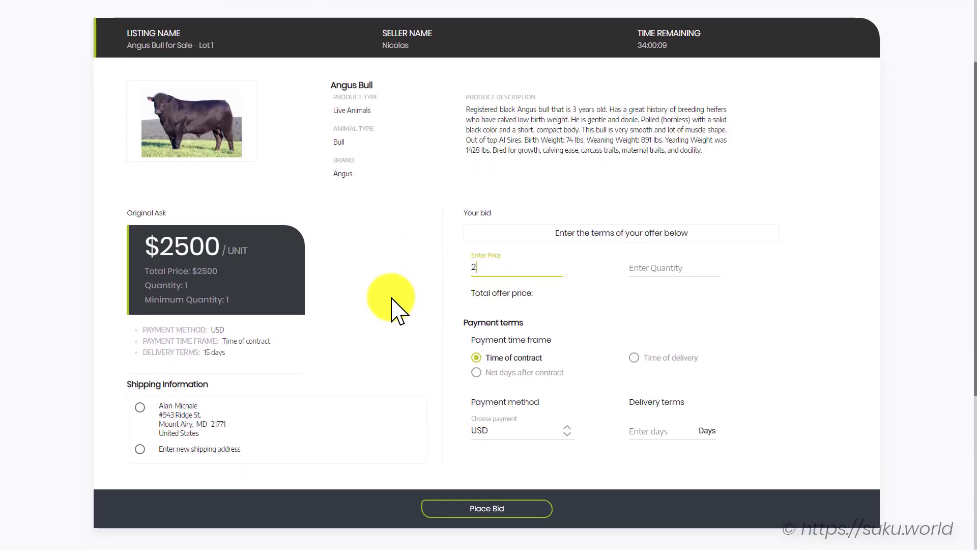
pyautogui.write(',400')
pyautogui.click(658, 268)
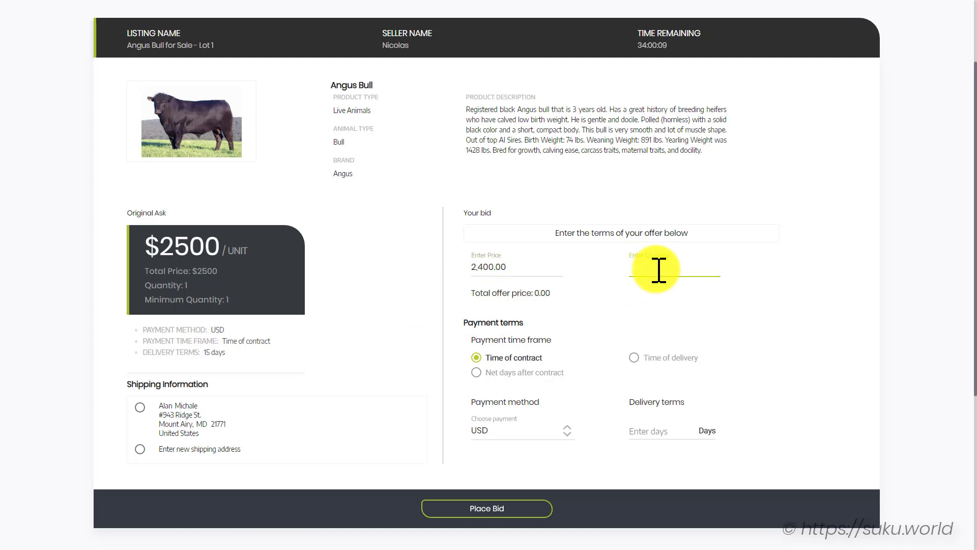
pyautogui.write('1')
pyautogui.click(646, 430)
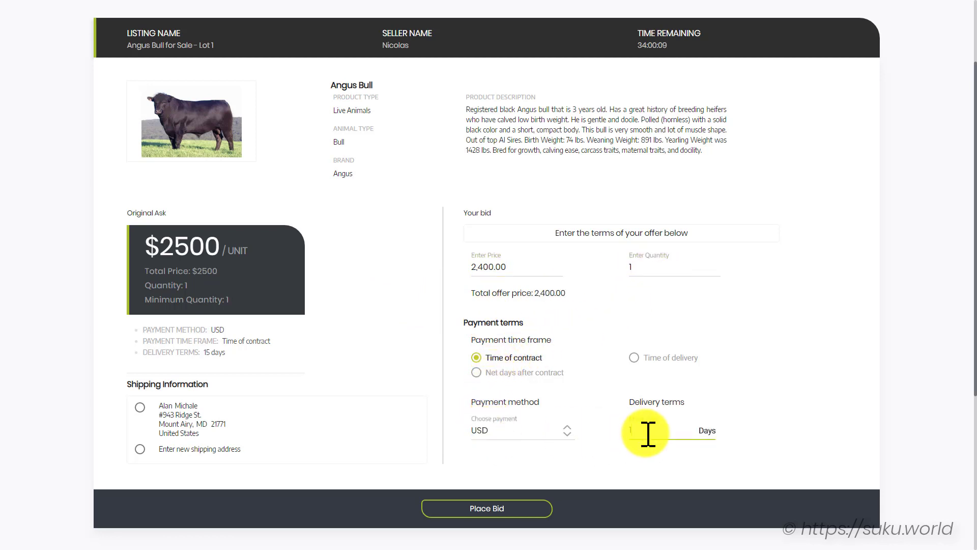
pyautogui.write('1')
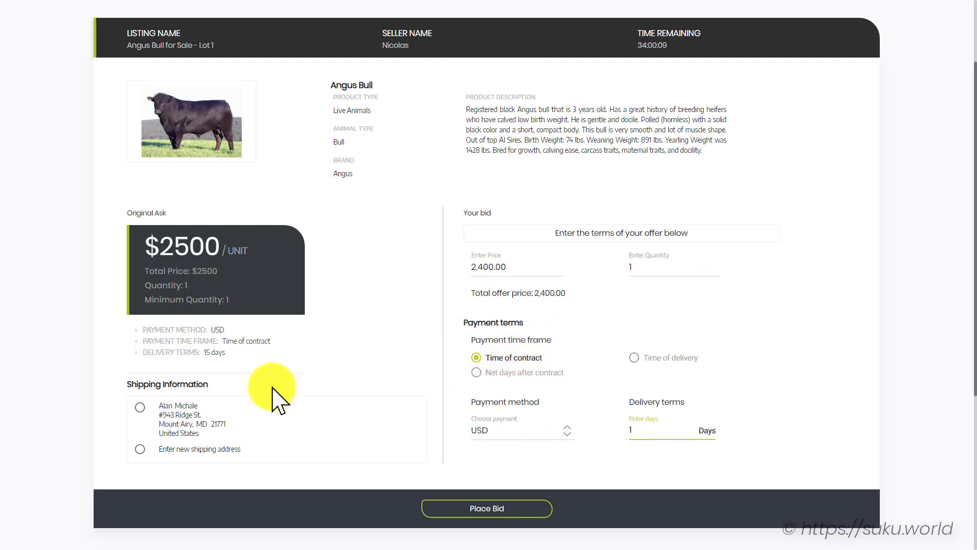
pyautogui.click(141, 410)
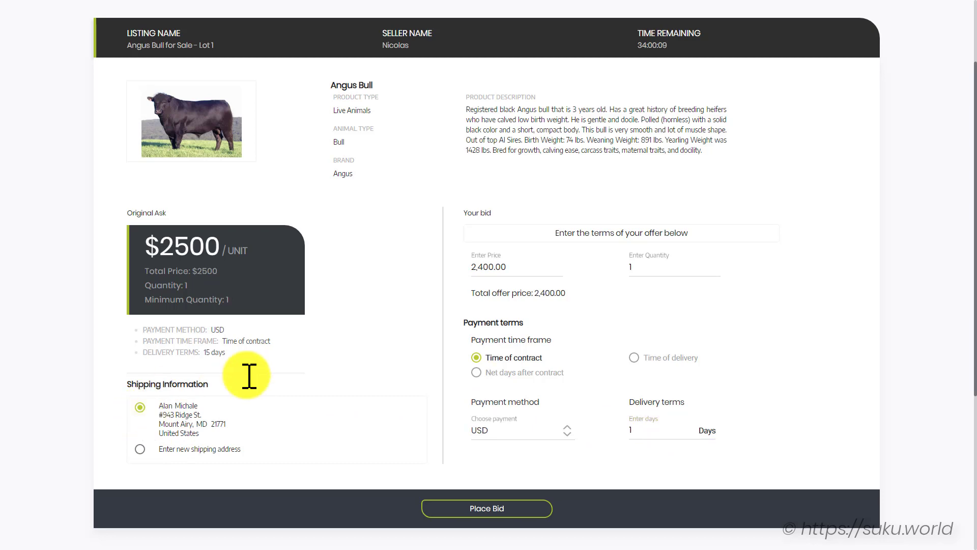
pyautogui.click(530, 509)
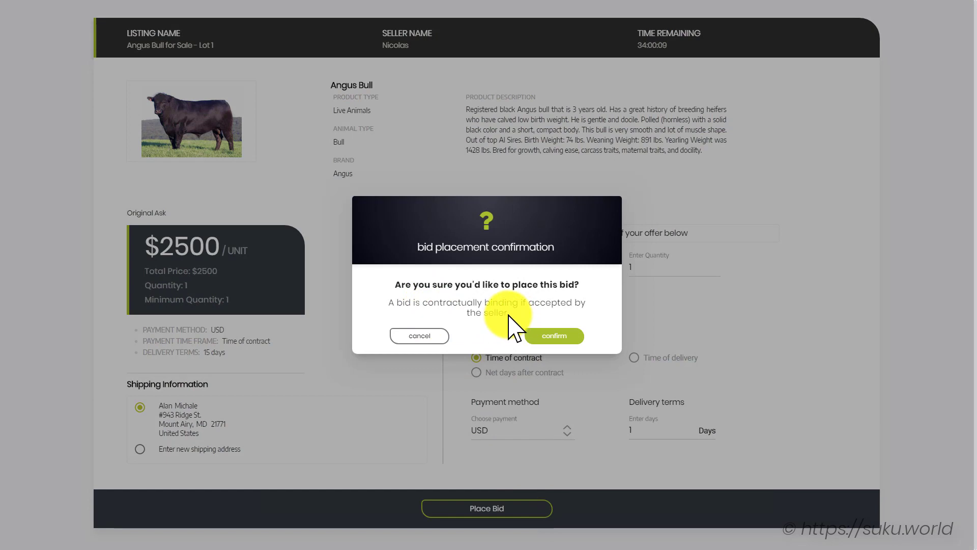
pyautogui.click(555, 336)
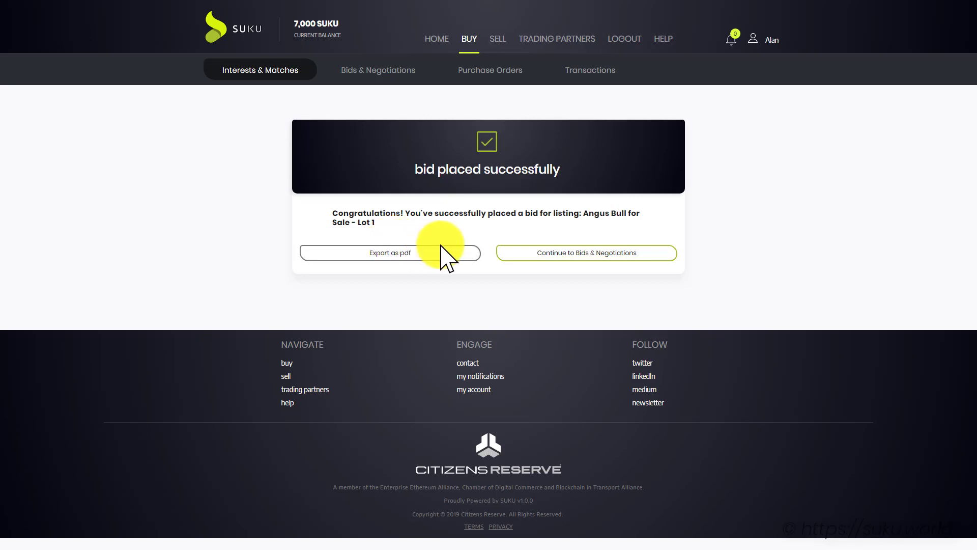
# Continue to Bids & Negotiations and reach the seller's Action Board showing 01 new bid
pyautogui.click(658, 253)
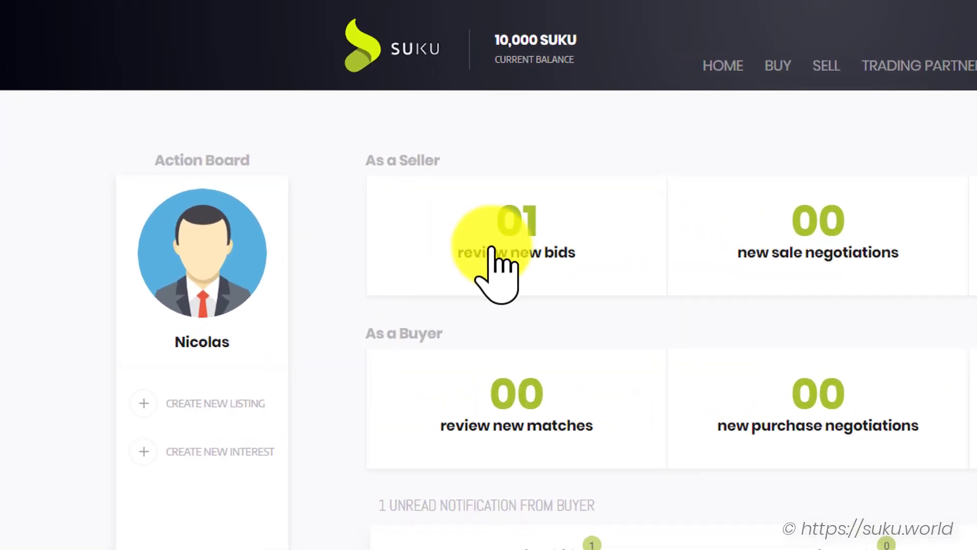
# Open the new Angus Bull bid and send the buyer 'Thank you for the bid!' in chat
pyautogui.click(512, 223)
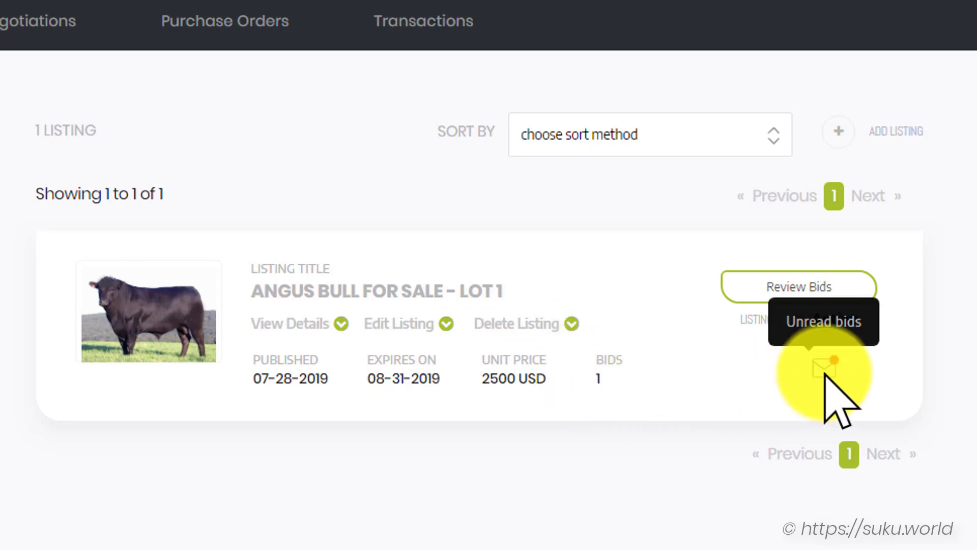
pyautogui.click(760, 287)
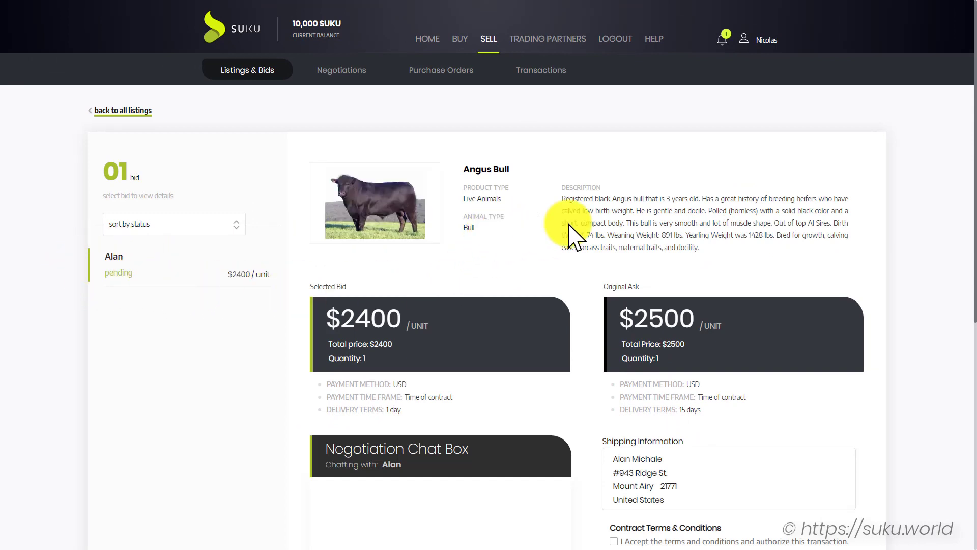
pyautogui.scroll(-2, 399, 321)
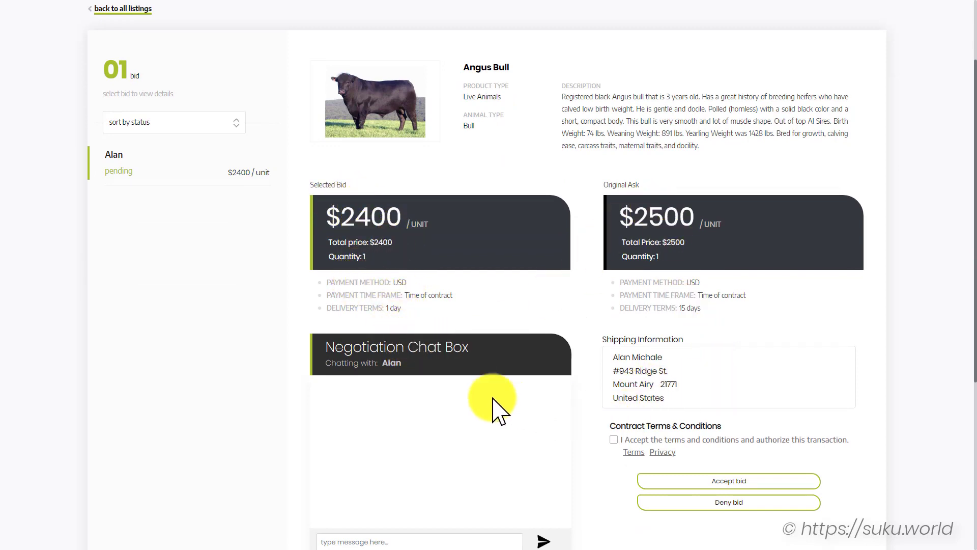
pyautogui.scroll(-2, 432, 369)
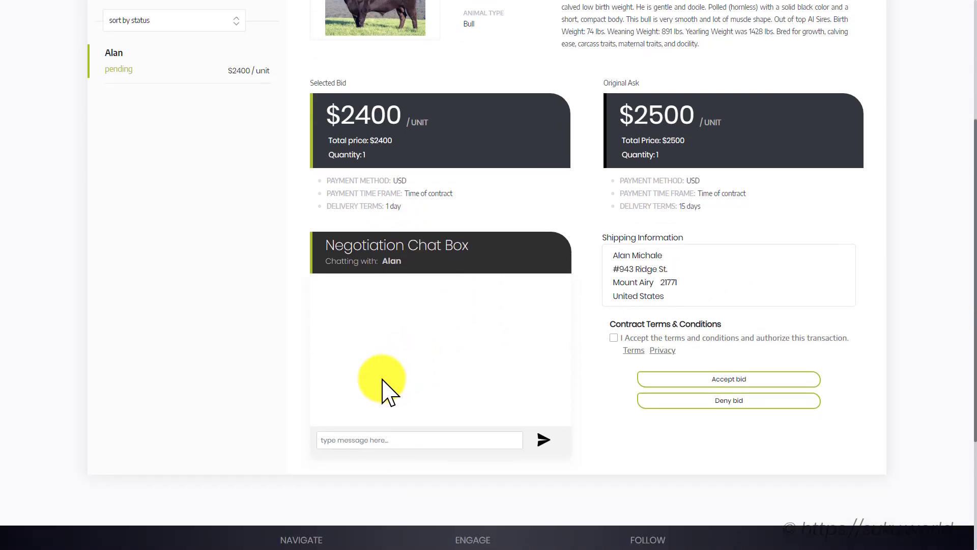
pyautogui.click(374, 438)
pyautogui.write('Thank')
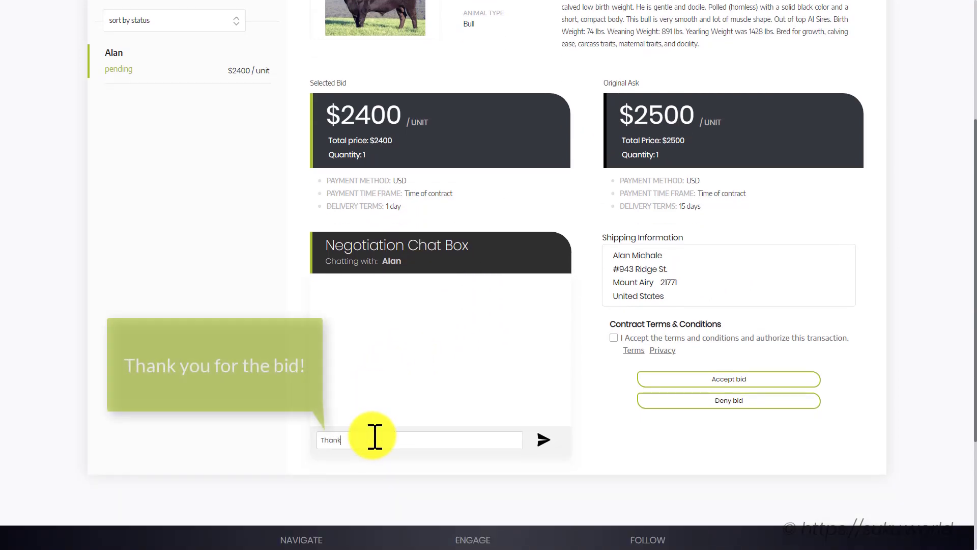
pyautogui.write(' you for th')
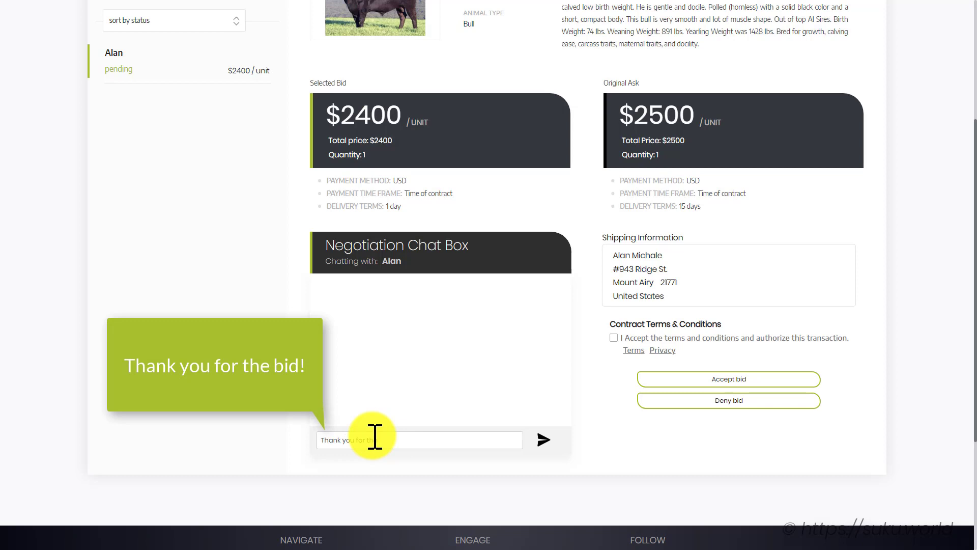
pyautogui.write('e bid!')
pyautogui.press('Return')
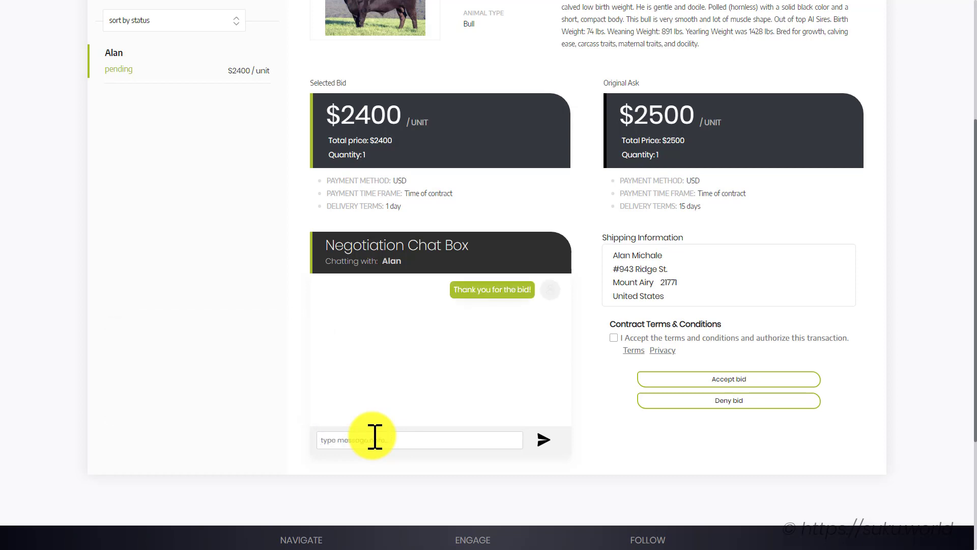
# Accept the contract terms and the $2400 bid, confirming the acceptance
pyautogui.click(613, 337)
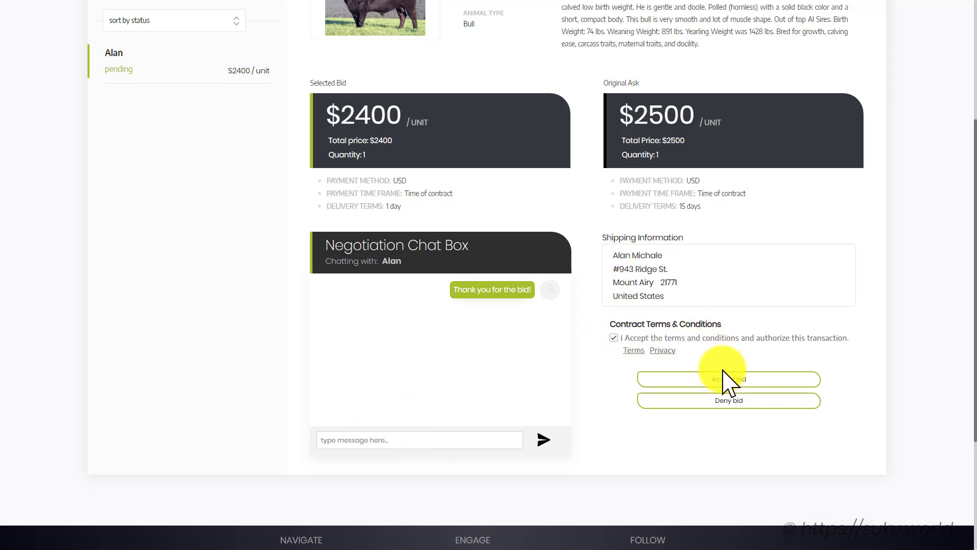
pyautogui.click(797, 379)
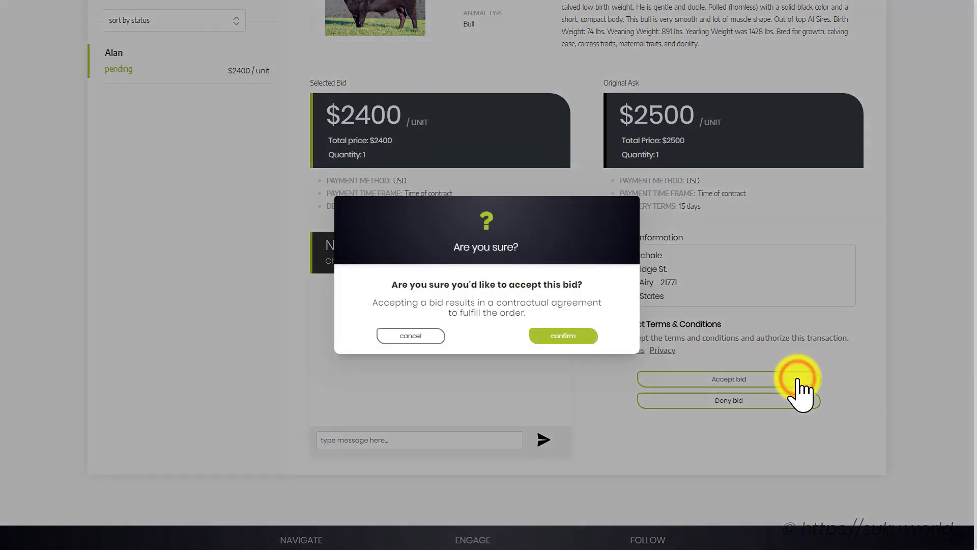
pyautogui.click(594, 336)
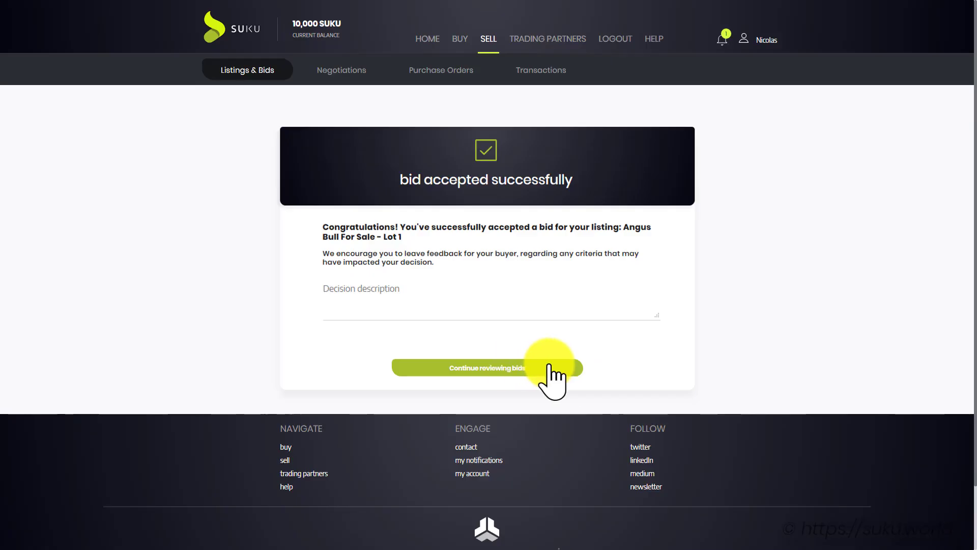
# Return to the buyer's Action Board showing 01 payment to send
pyautogui.click(549, 365)
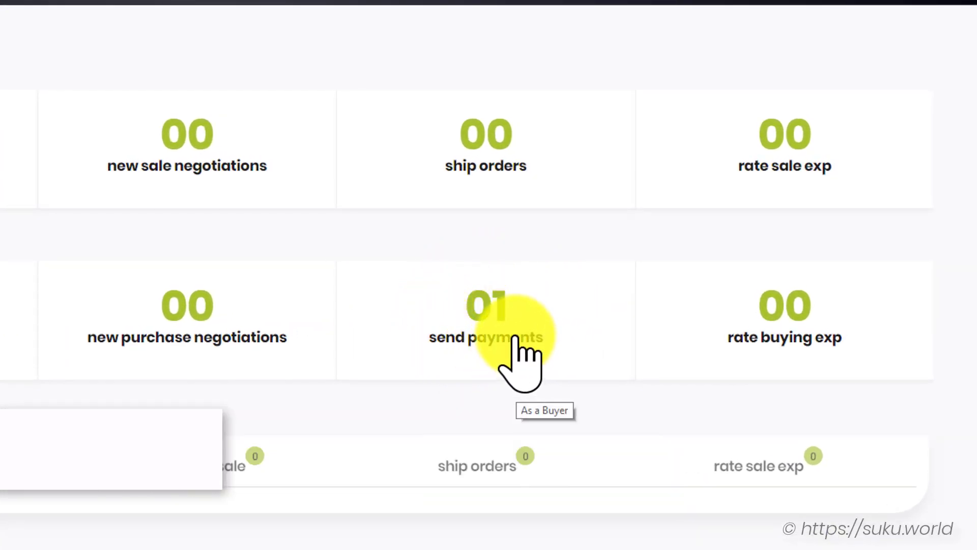
# Open the unpaid Angus Bull purchase order and view its full $2400 details
pyautogui.click(513, 334)
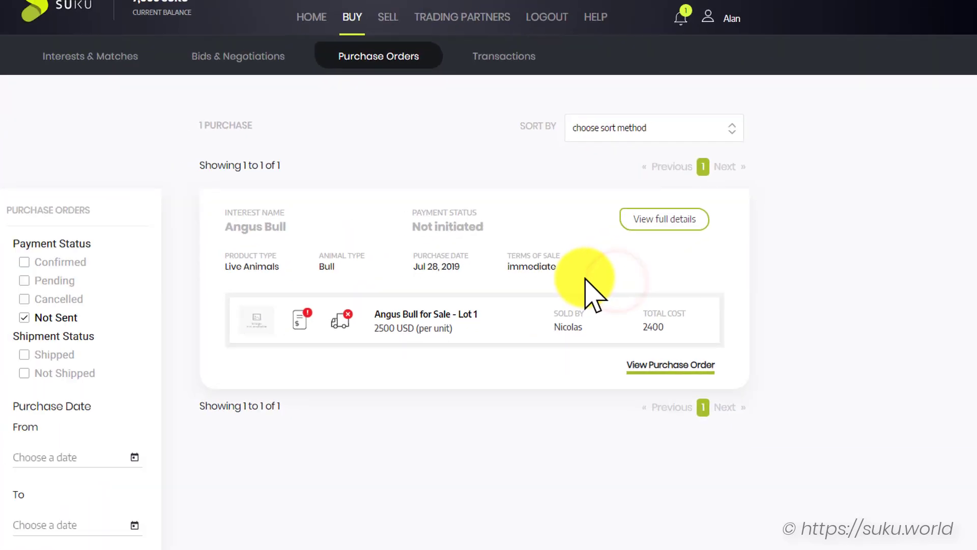
pyautogui.click(629, 200)
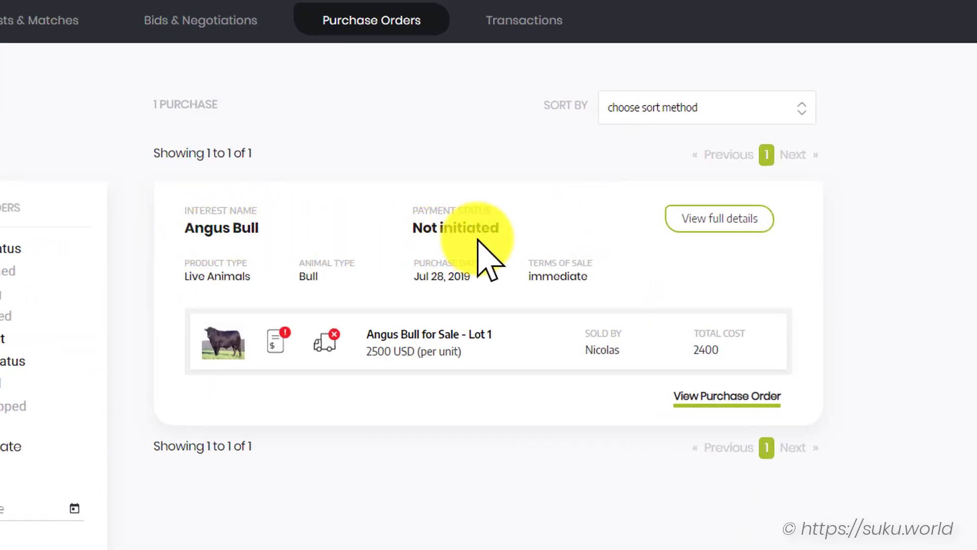
pyautogui.moveTo(279, 346)
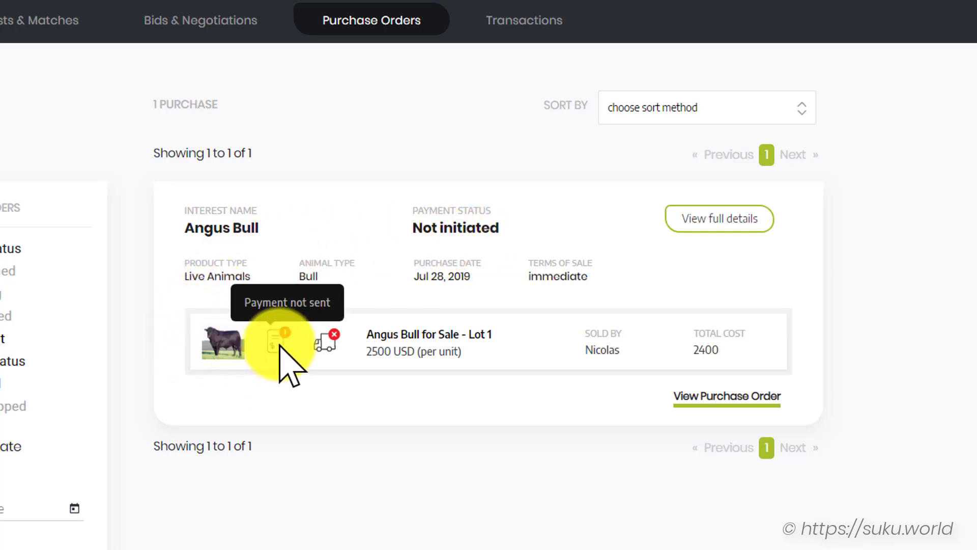
pyautogui.moveTo(334, 350)
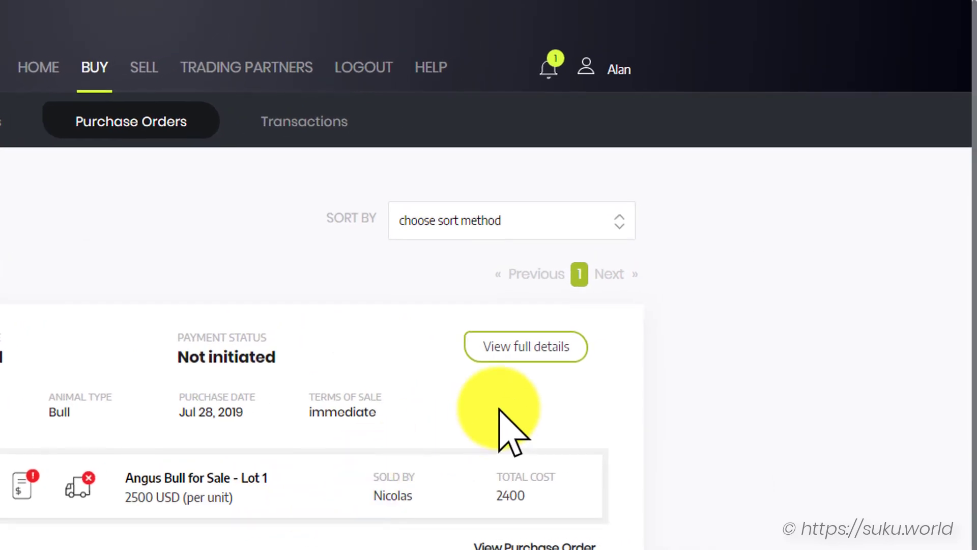
pyautogui.click(578, 349)
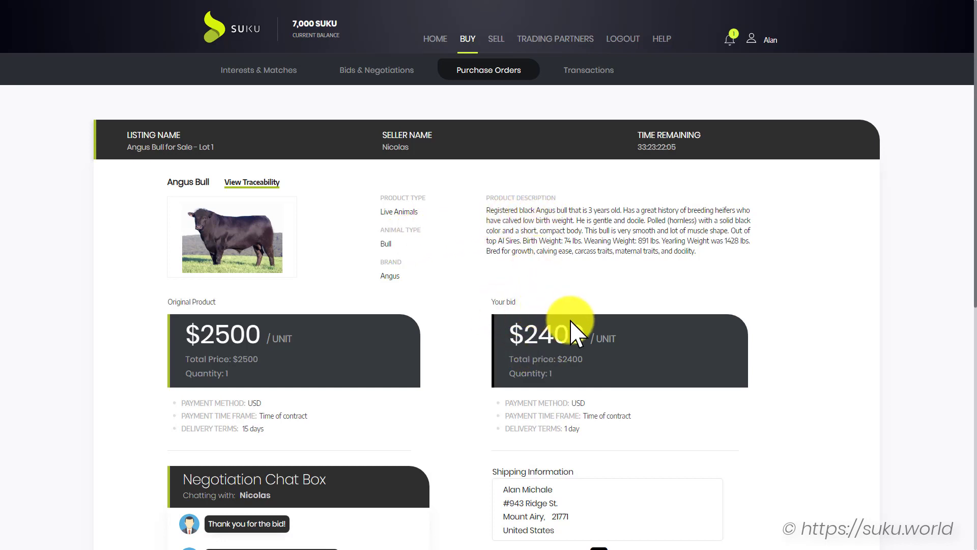
# Send the seller 'Thanks for accepting my bid!' and proceed to pay the $2400 order
pyautogui.scroll(-1, 420, 362)
pyautogui.scroll(-5, 422, 361)
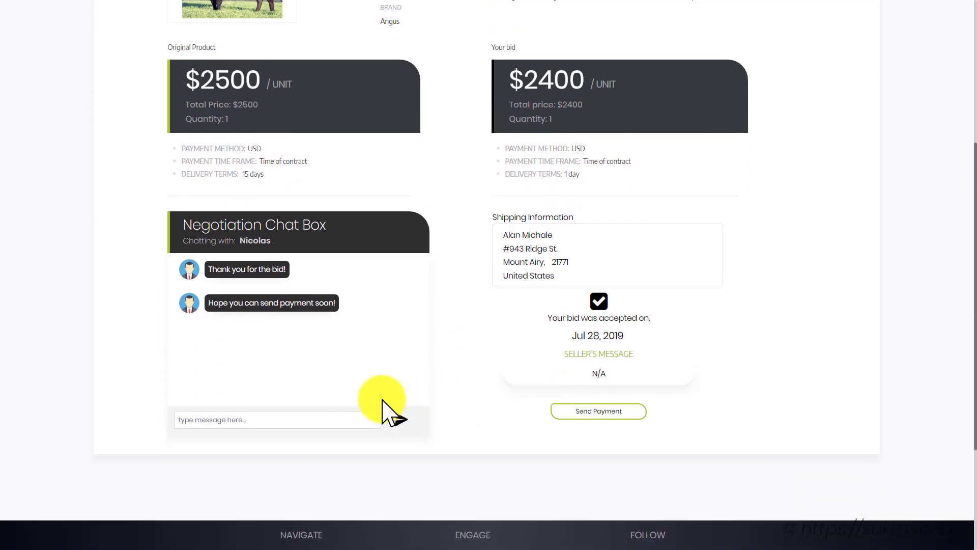
pyautogui.click(372, 414)
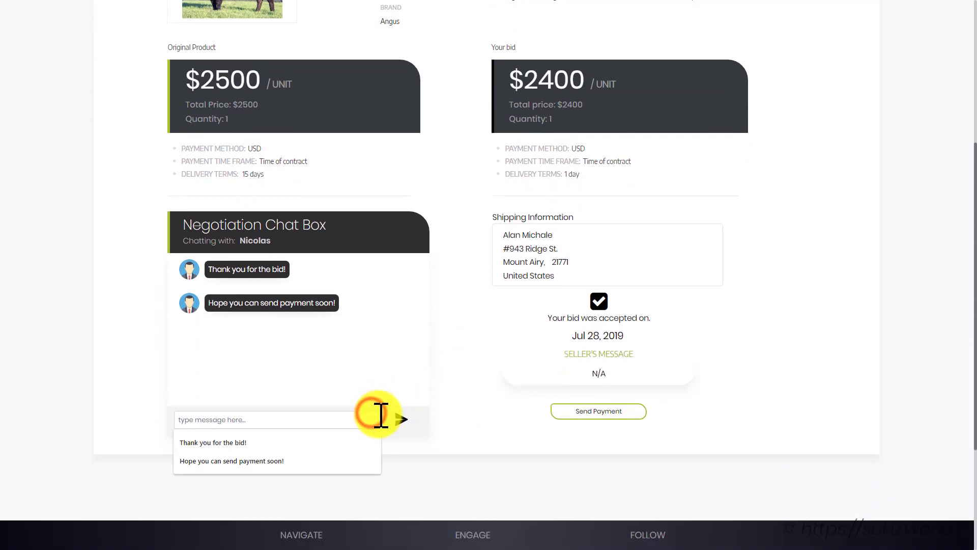
pyautogui.write('Thanks f')
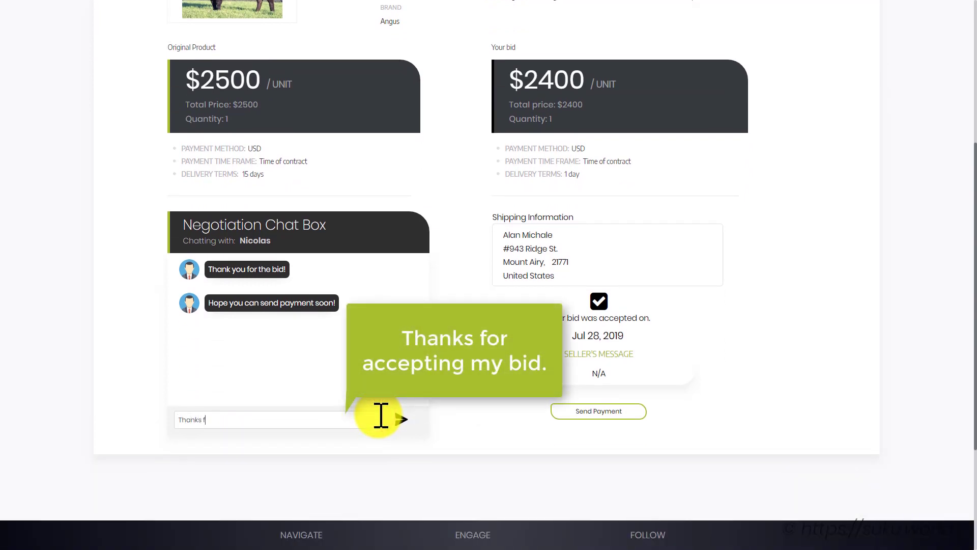
pyautogui.write('or accepting my bid!')
pyautogui.press('Return')
pyautogui.click(460, 466)
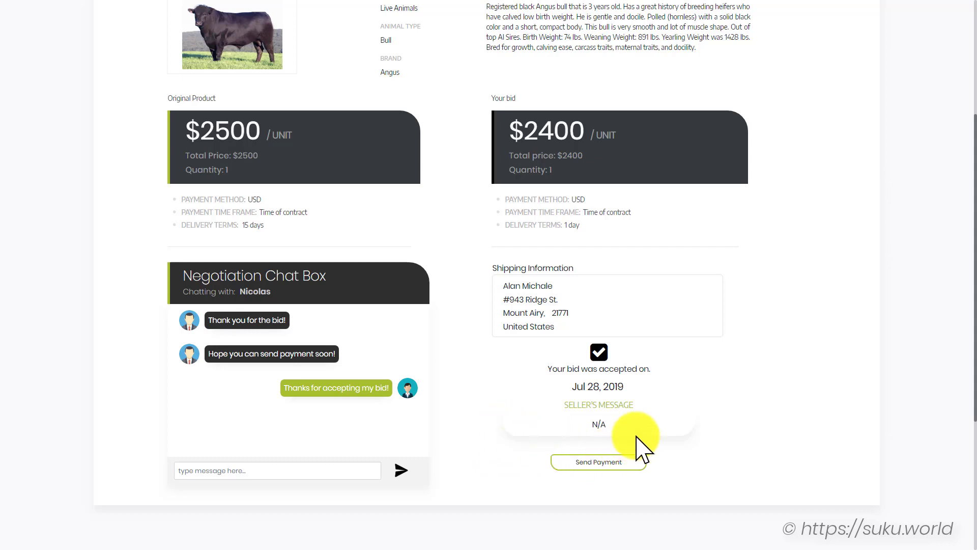
pyautogui.click(633, 461)
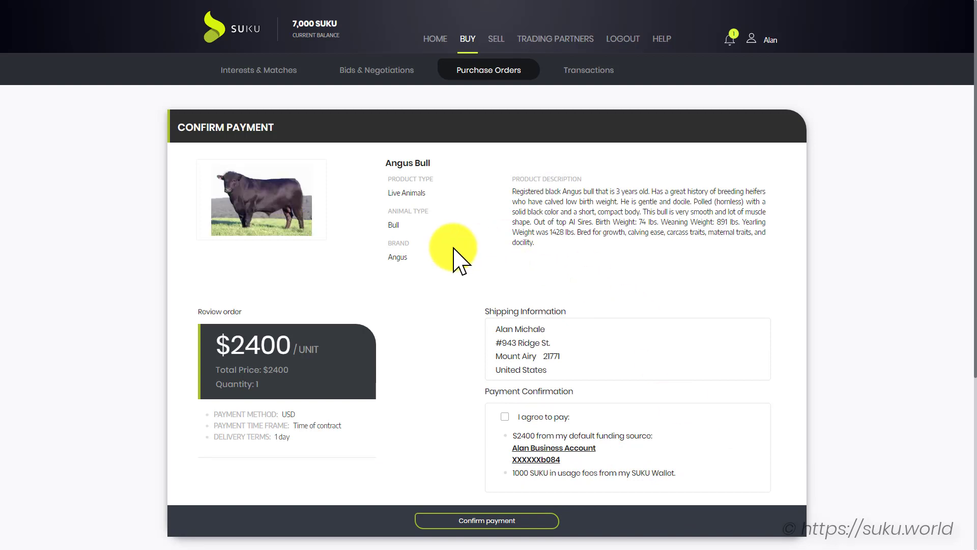
# Agree to pay $2400 plus usage fees and confirm the Angus Bull payment
pyautogui.click(504, 416)
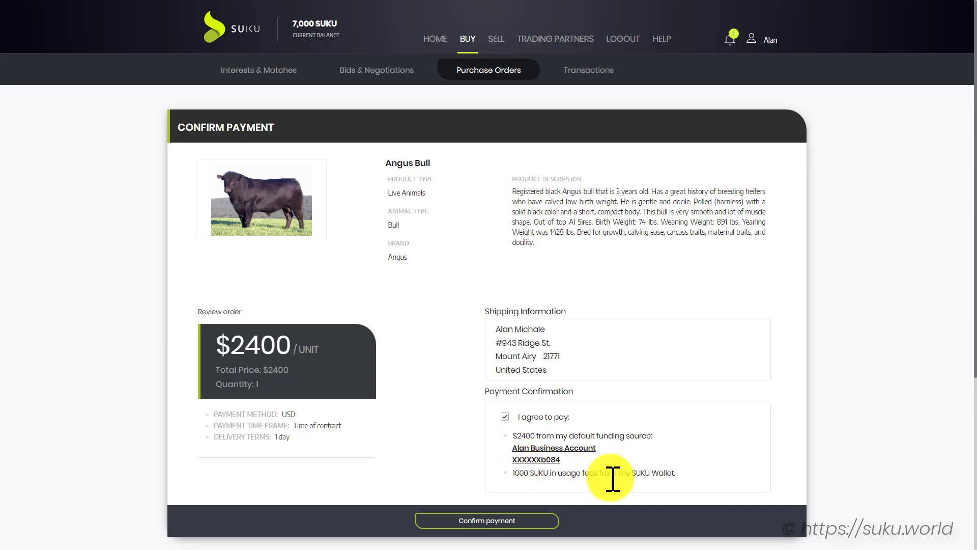
pyautogui.click(479, 520)
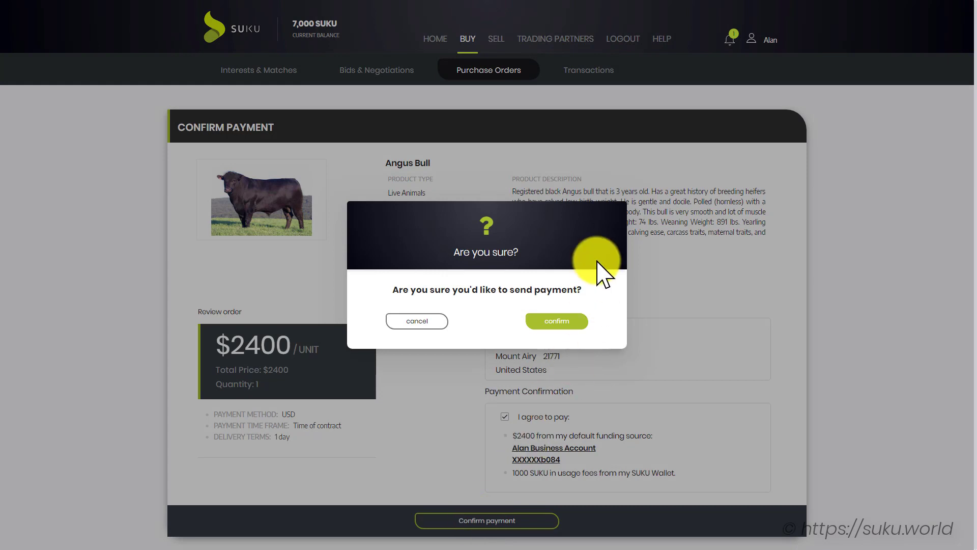
pyautogui.click(583, 321)
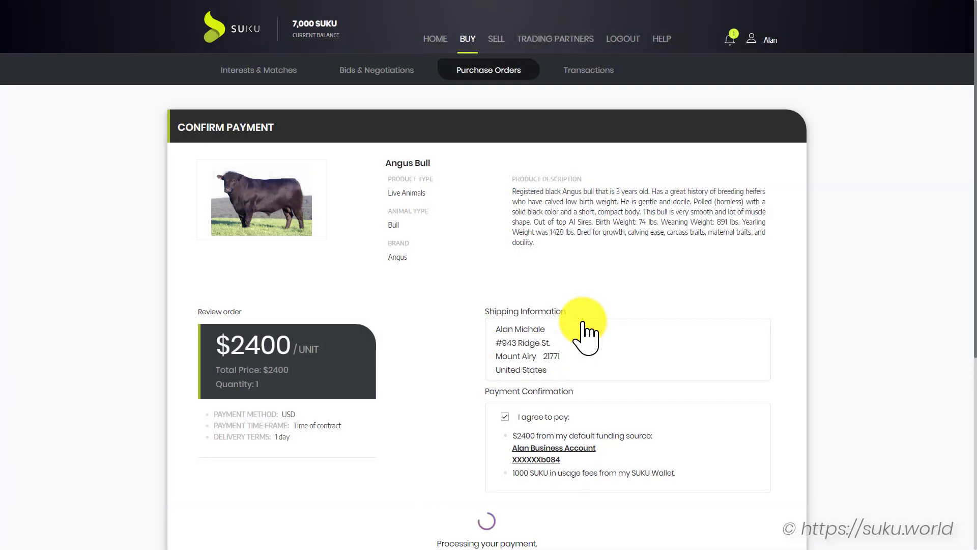
pyautogui.scroll(-1, 584, 331)
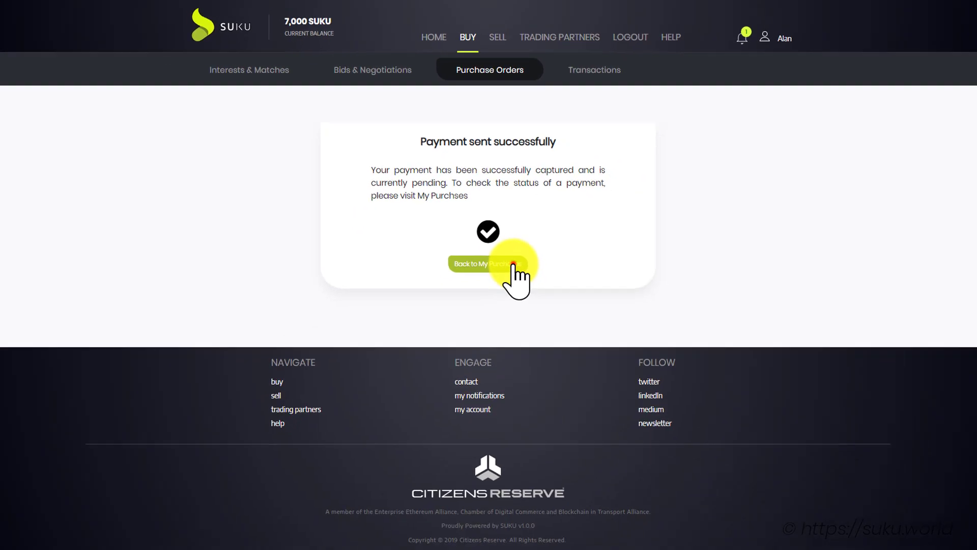
# Return to My Purchases and reload with F5 until the Angus Bull payment shows Completed
pyautogui.click(512, 263)
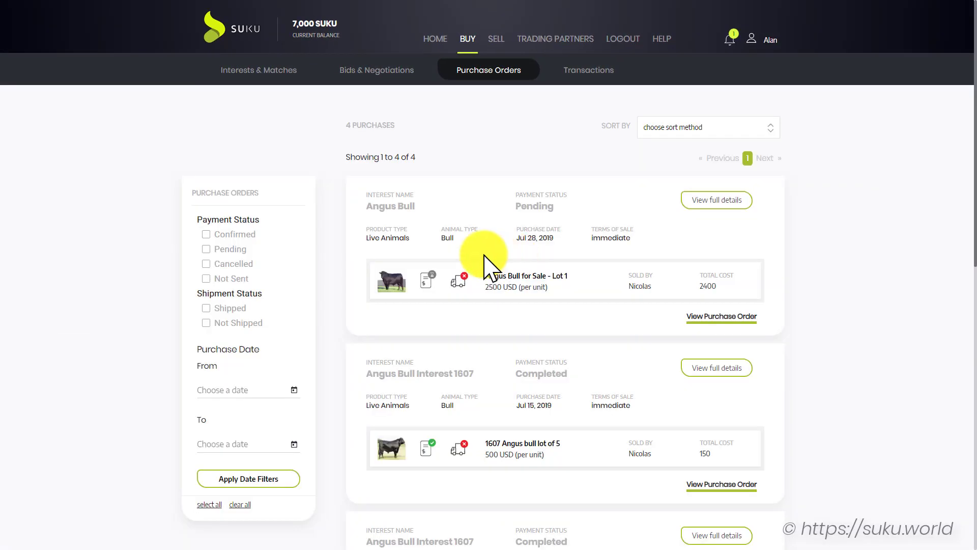
pyautogui.click(482, 199)
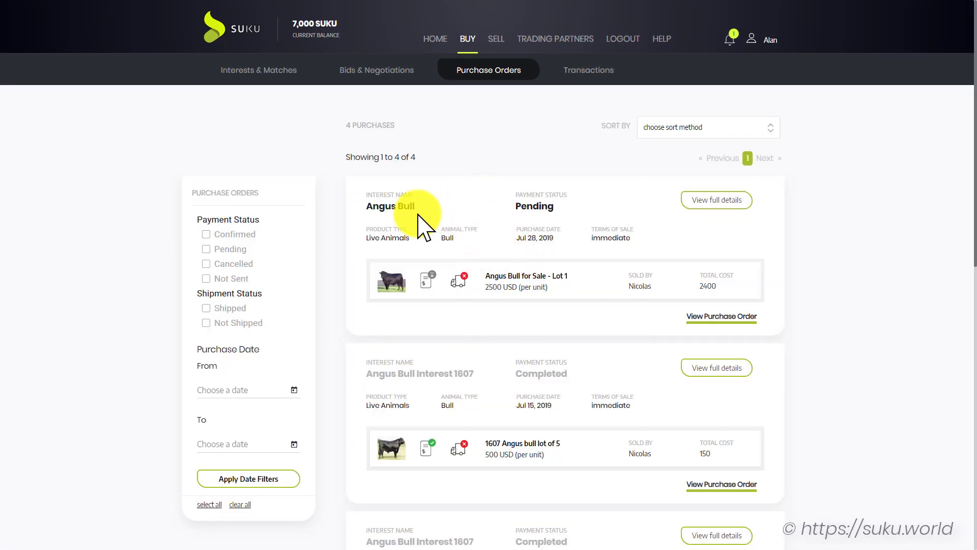
pyautogui.moveTo(427, 283)
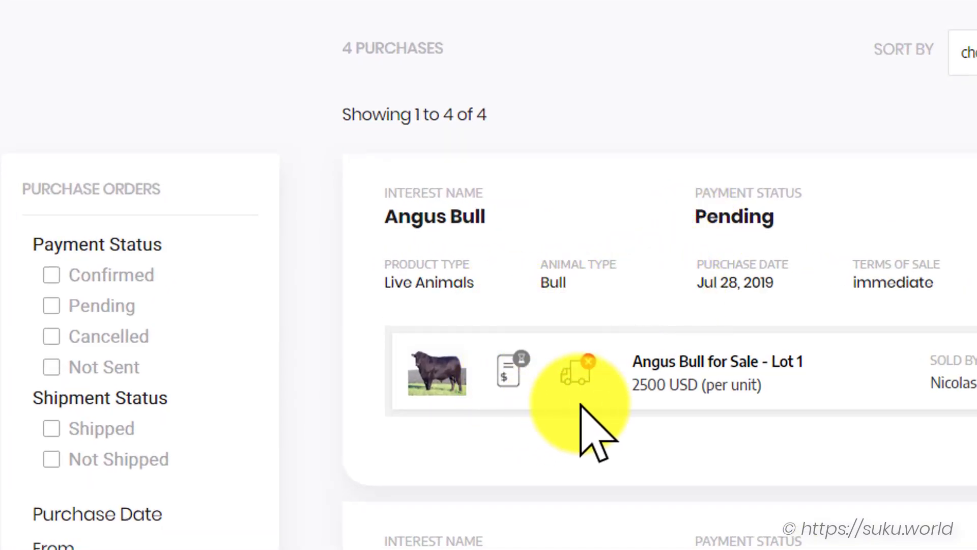
pyautogui.moveTo(583, 373)
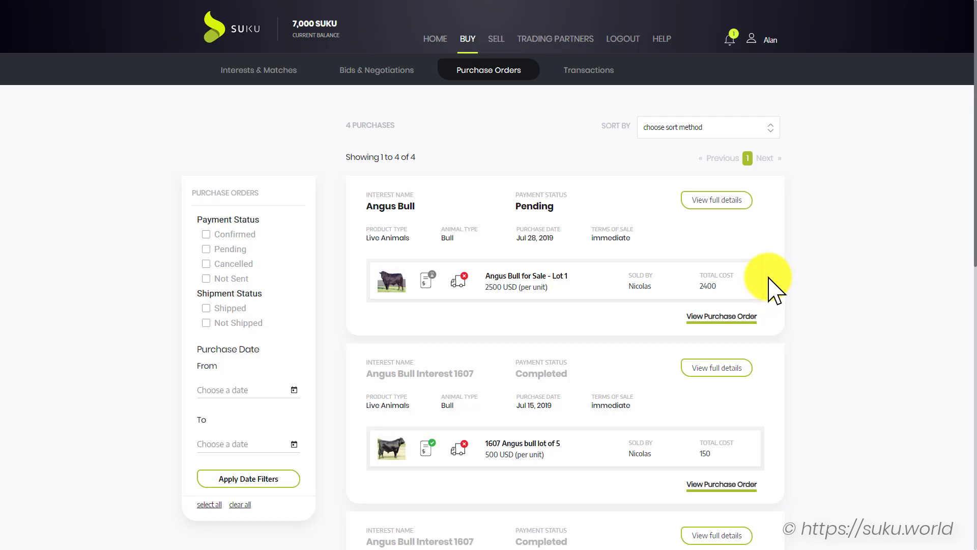
pyautogui.press('F5')
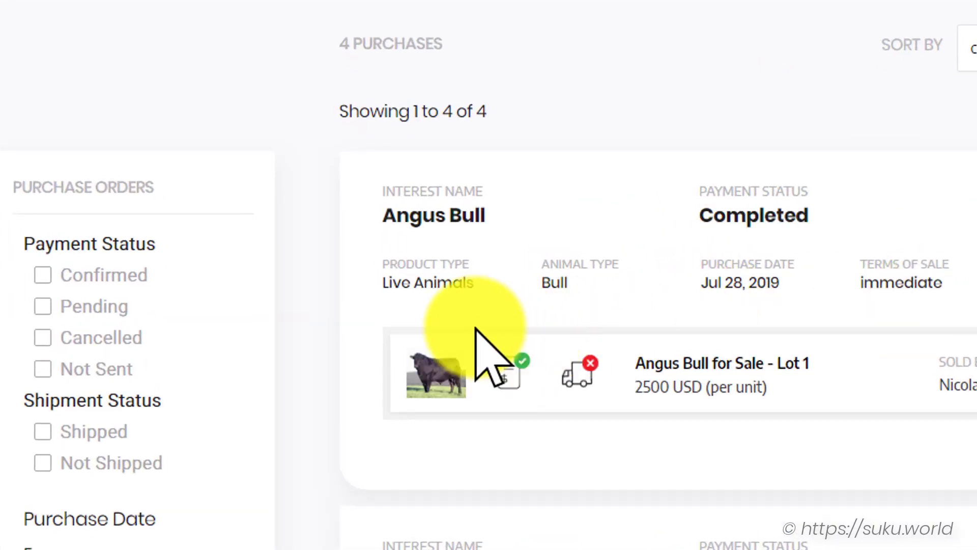
pyautogui.moveTo(508, 377)
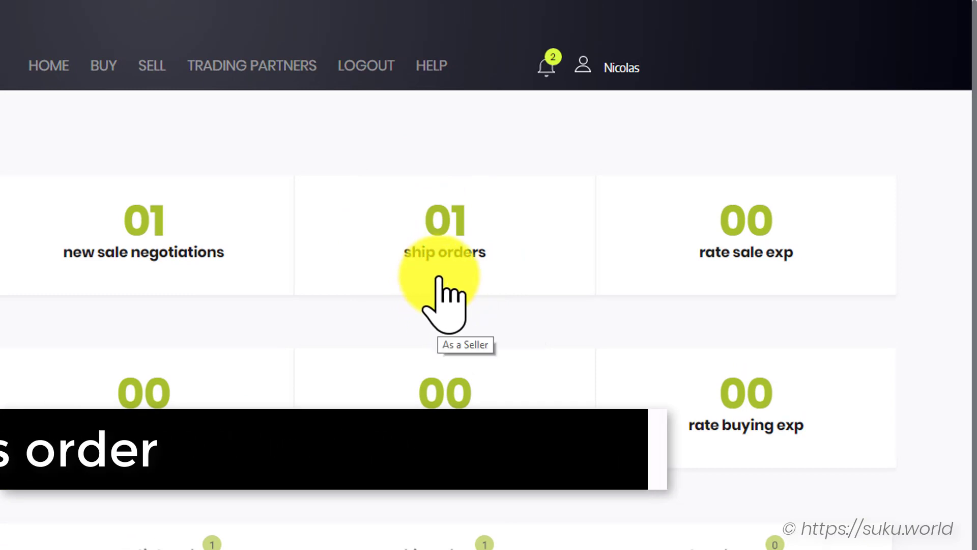
# Open the seller's orders to ship and check the Angus Bull payment is completed
pyautogui.click(444, 252)
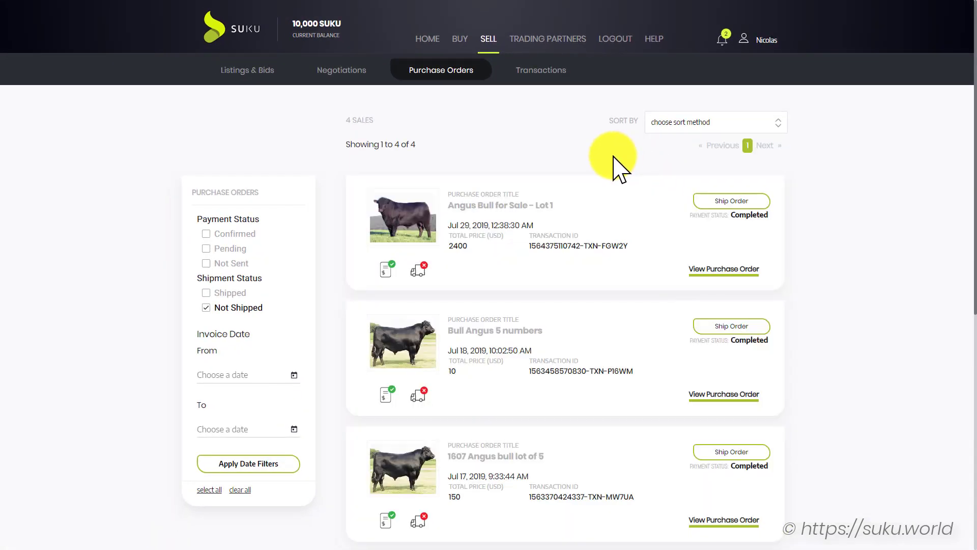
pyautogui.moveTo(389, 269)
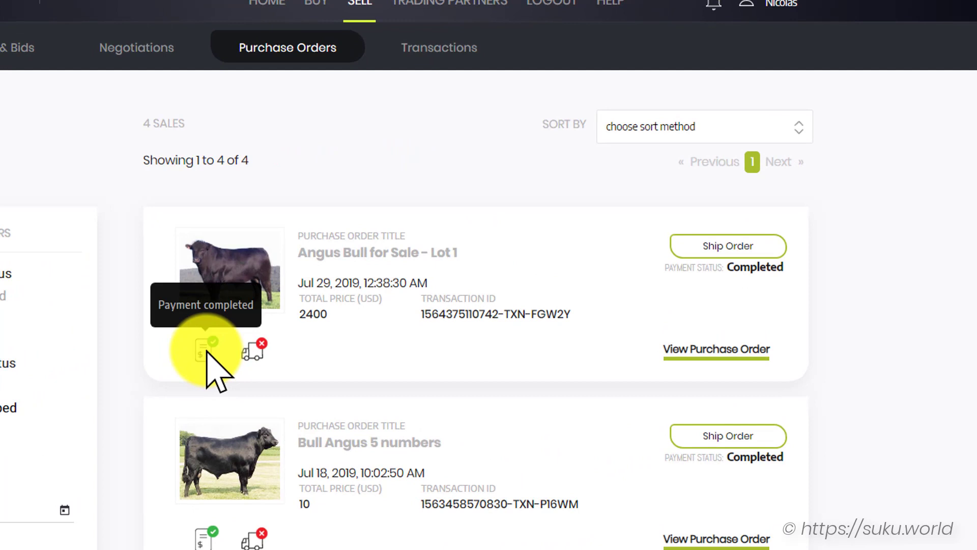
pyautogui.moveTo(259, 352)
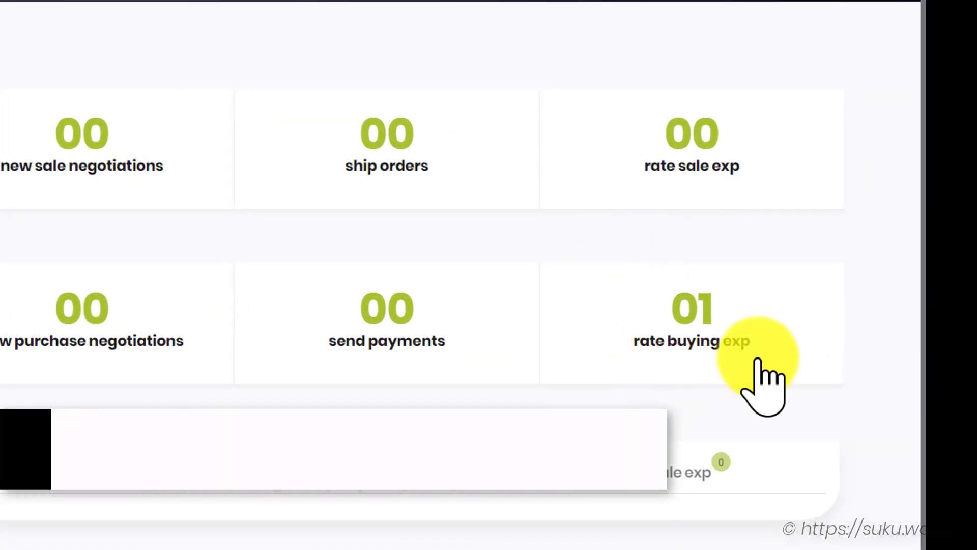
# Rate the Angus Bull purchase five stars with the comment 'Thank you for the bull. Great communication.'
pyautogui.click(684, 331)
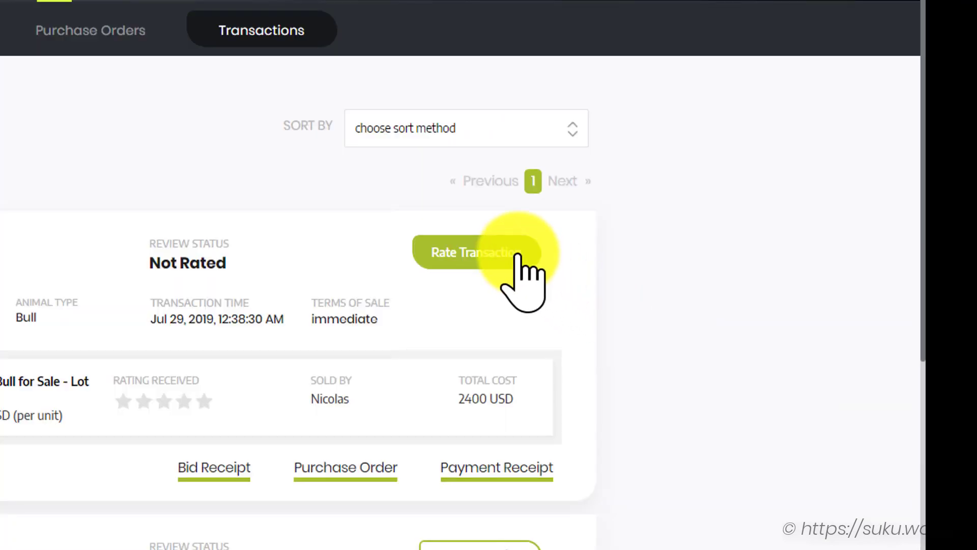
pyautogui.click(518, 255)
pyautogui.click(392, 235)
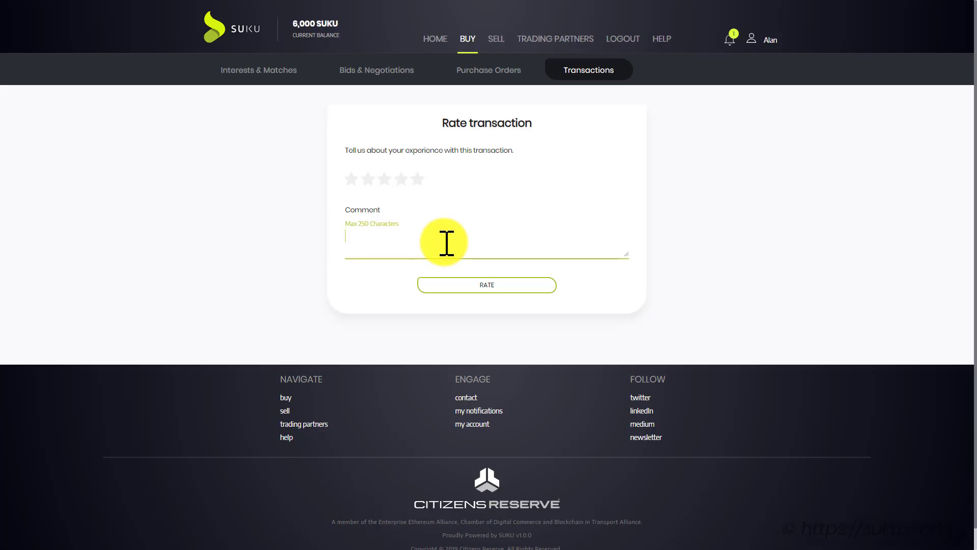
pyautogui.write('Thank you for')
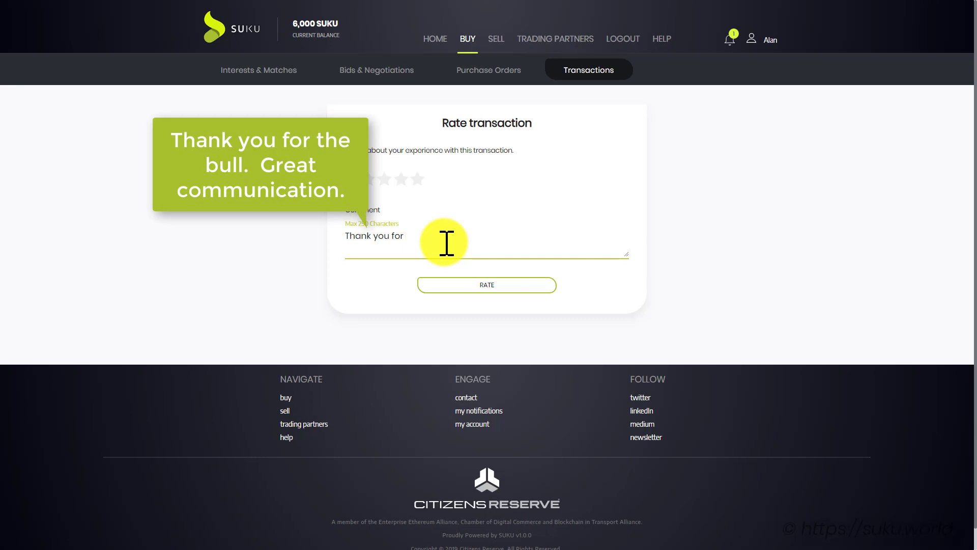
pyautogui.write(' the bull. Great communication.')
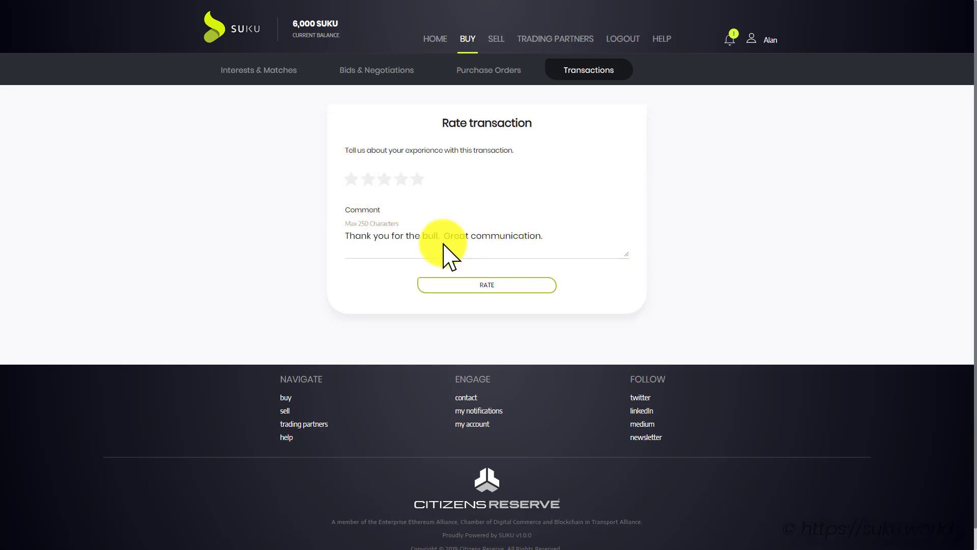
pyautogui.click(417, 179)
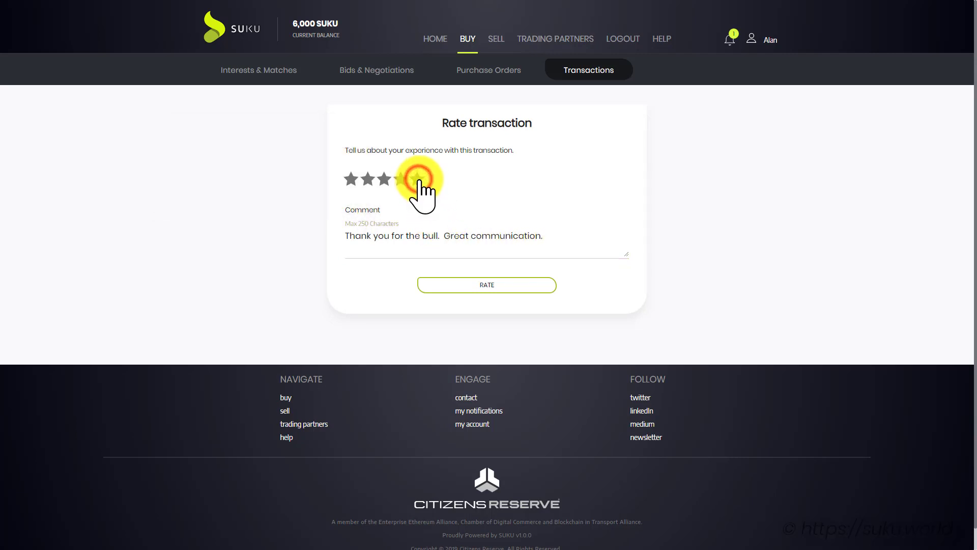
pyautogui.click(494, 287)
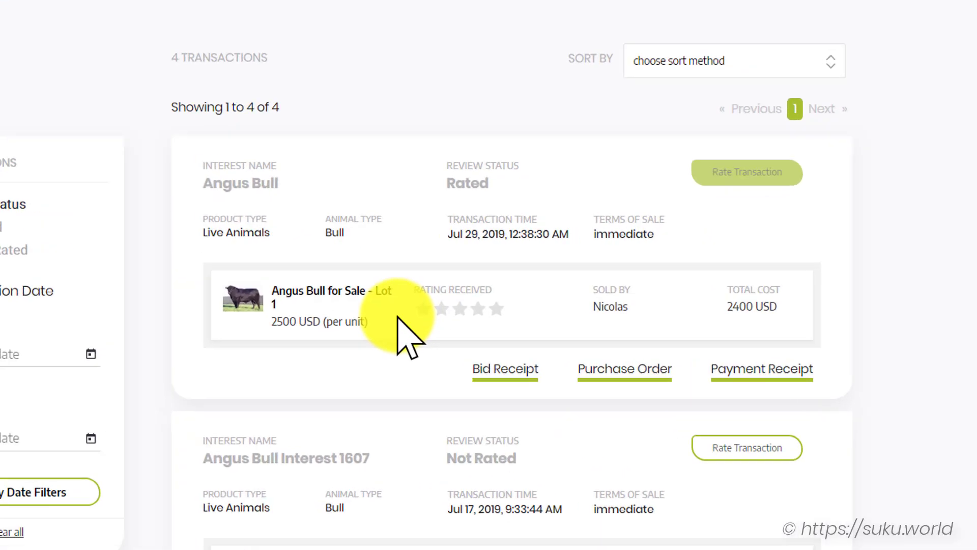
# Open the downloaded Angus Bull paymentReceipt PDF from the download bar
pyautogui.click(349, 199)
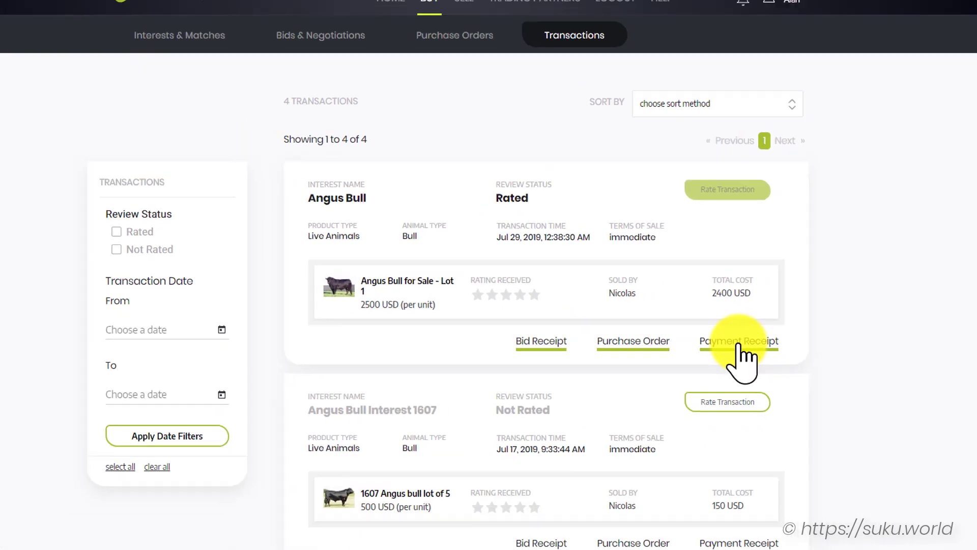
pyautogui.click(780, 399)
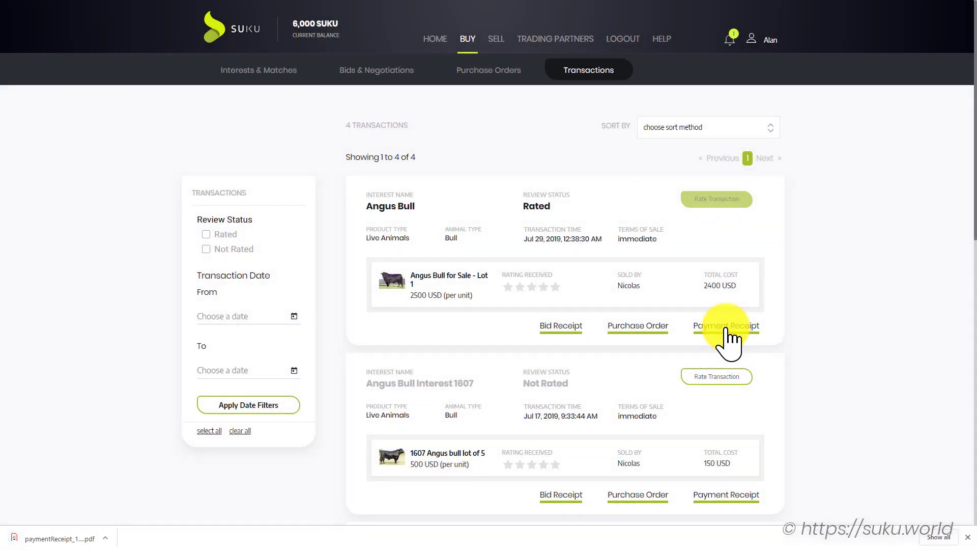
pyautogui.click(46, 538)
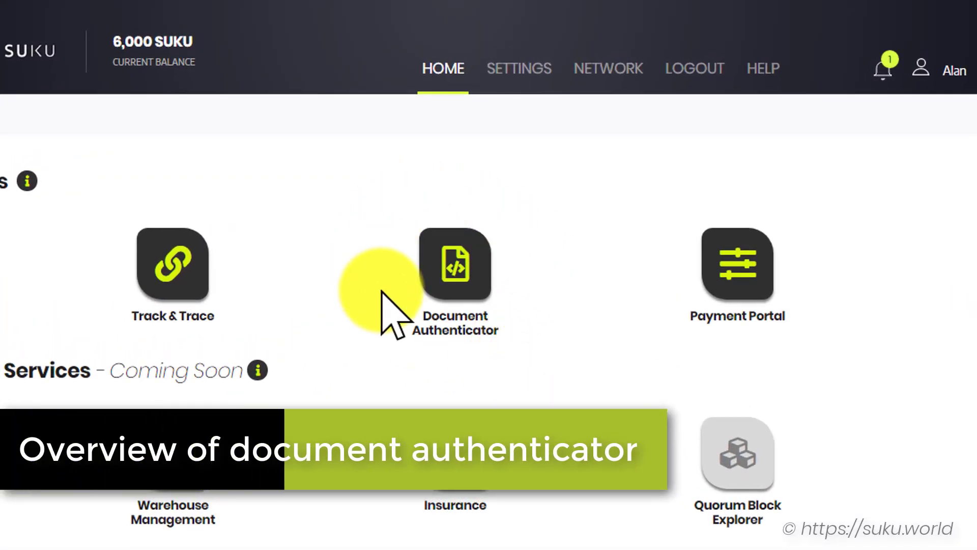
# Upload paymentReceipt_1310.pdf to Document Authenticator and view its bid, payment and block 457284 details
pyautogui.click(462, 274)
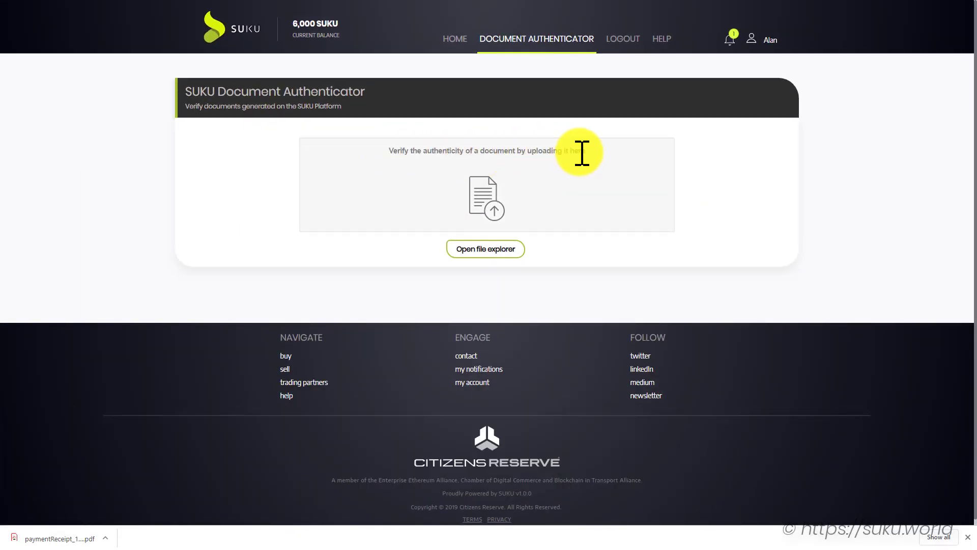
pyautogui.click(490, 255)
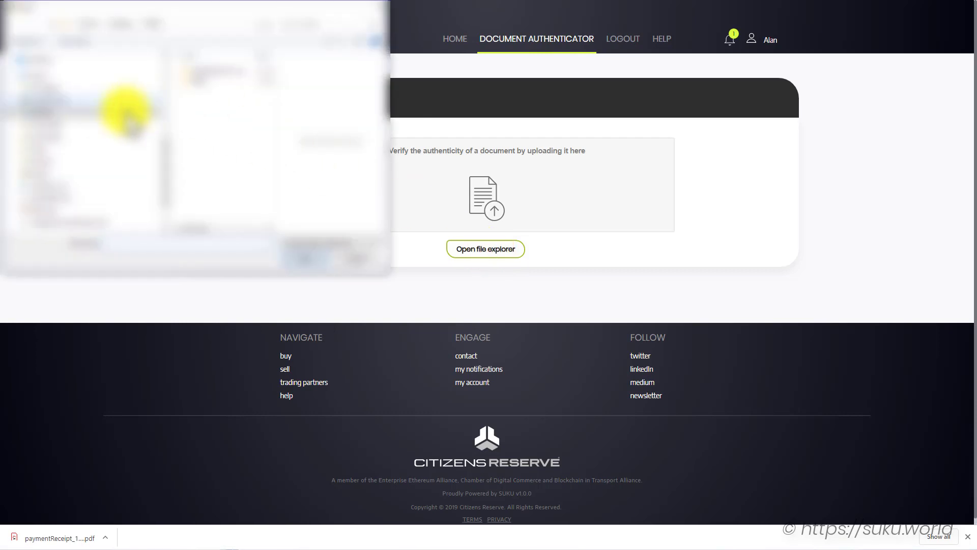
pyautogui.click(124, 113)
pyautogui.click(206, 79)
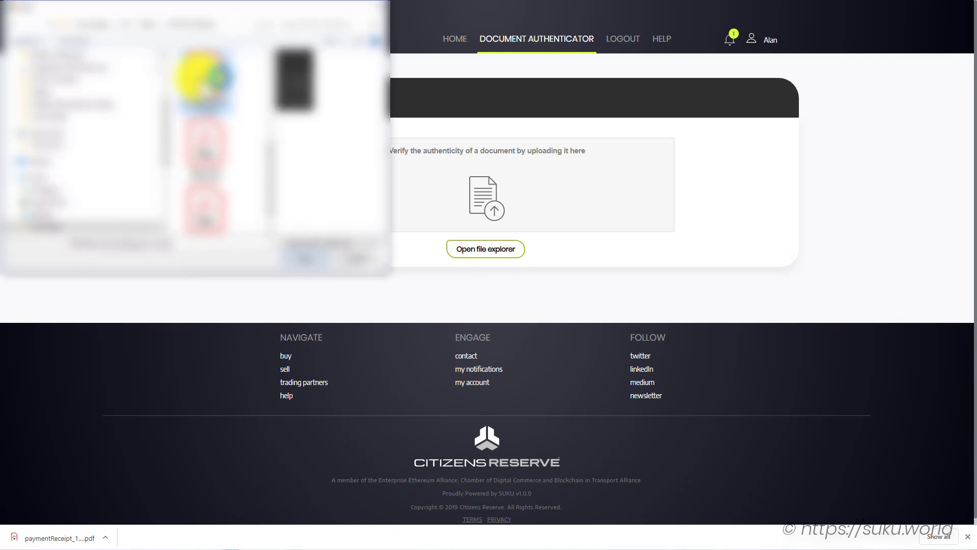
pyautogui.click(307, 261)
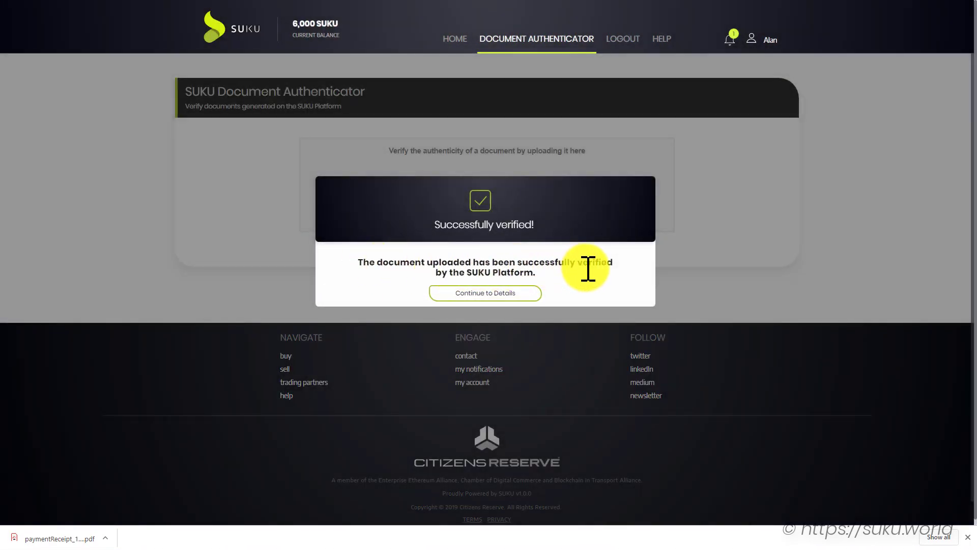
pyautogui.click(474, 300)
pyautogui.scroll(-1, 479, 306)
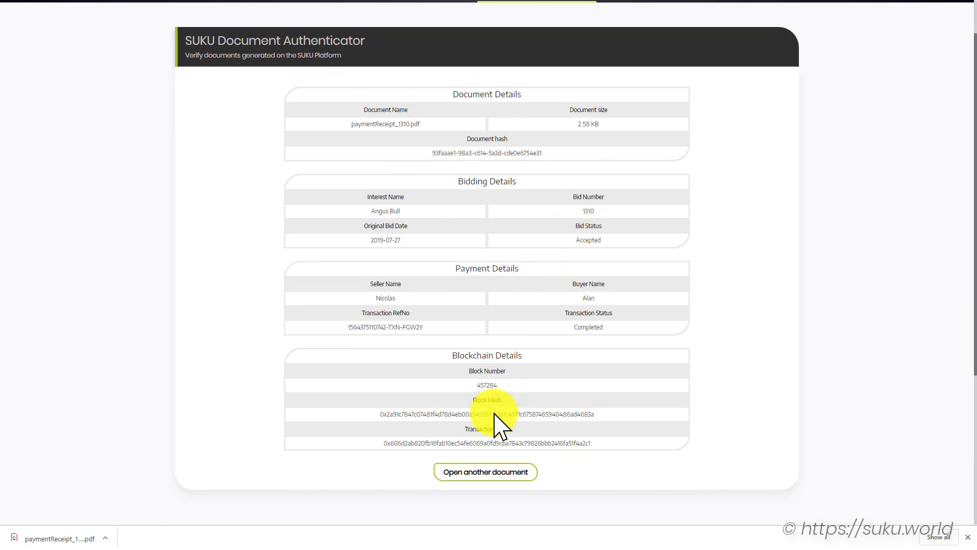
# Look up the receipt's payment transaction hash on the blockchain
pyautogui.click(492, 443)
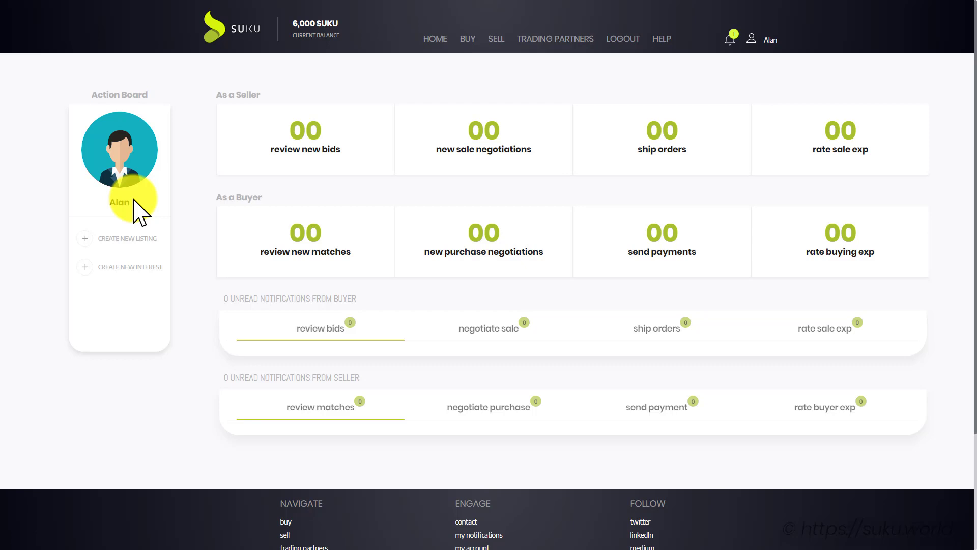
# Open the Rib Eye Primals listing under SELL and show its traceability tree
pyautogui.click(496, 39)
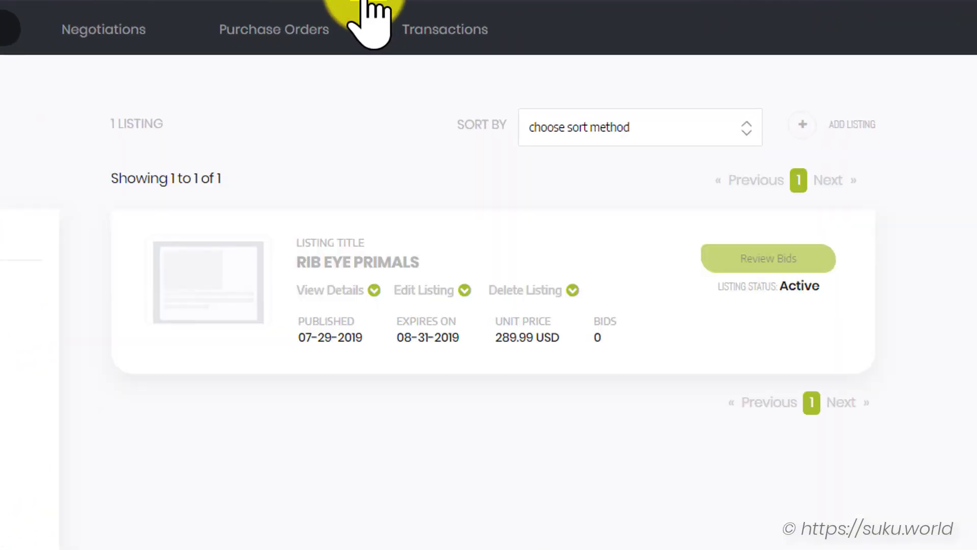
pyautogui.click(525, 250)
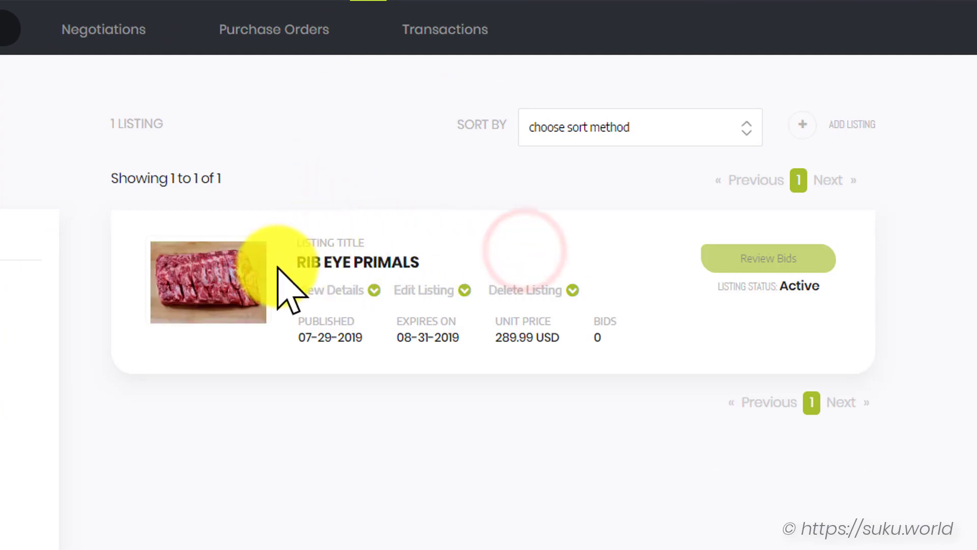
pyautogui.click(331, 294)
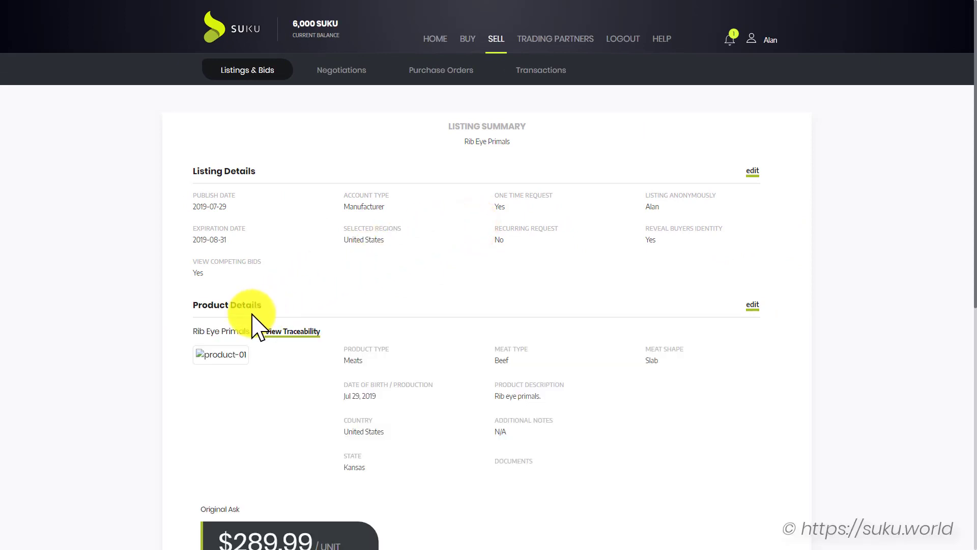
pyautogui.scroll(-3, 249, 321)
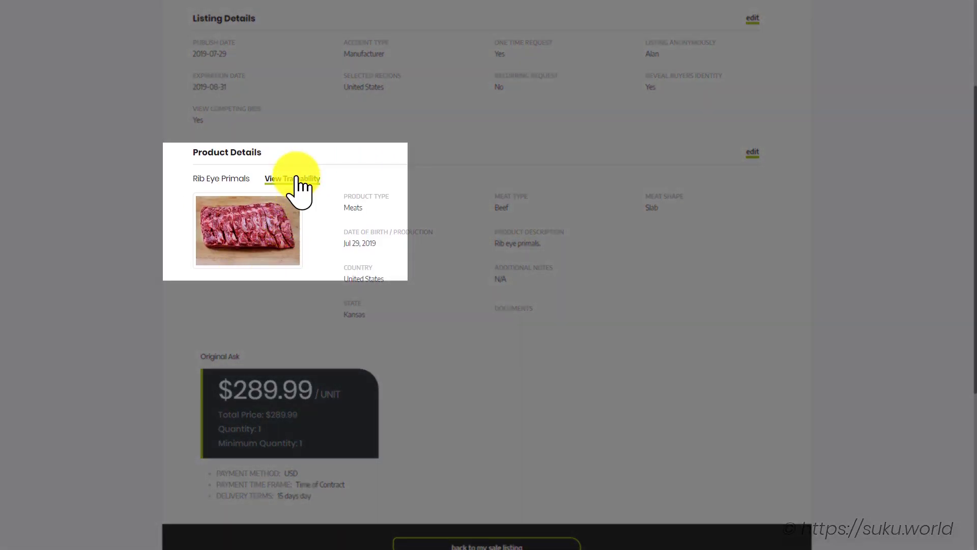
pyautogui.click(297, 178)
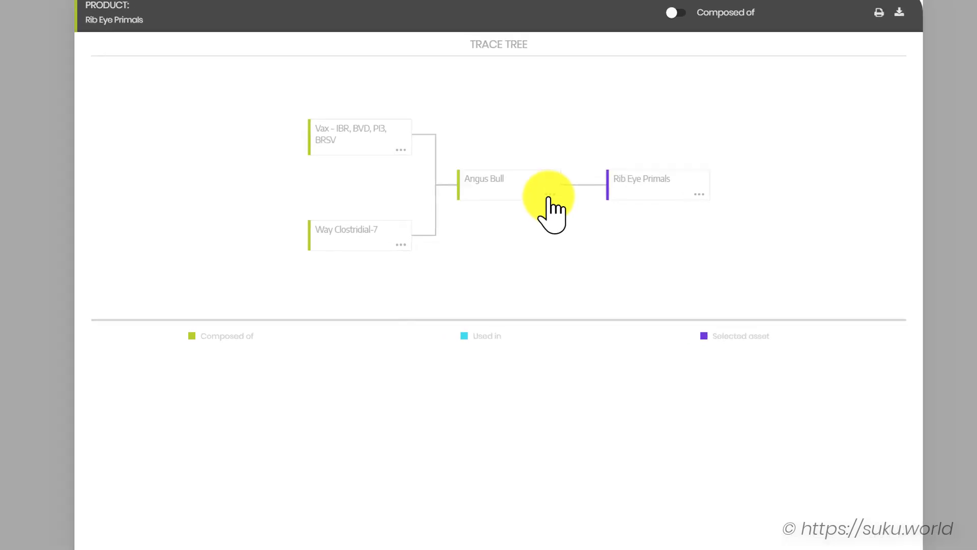
# Copy the Angus Bull's product ID 2212 from its trace-tree product details
pyautogui.click(534, 204)
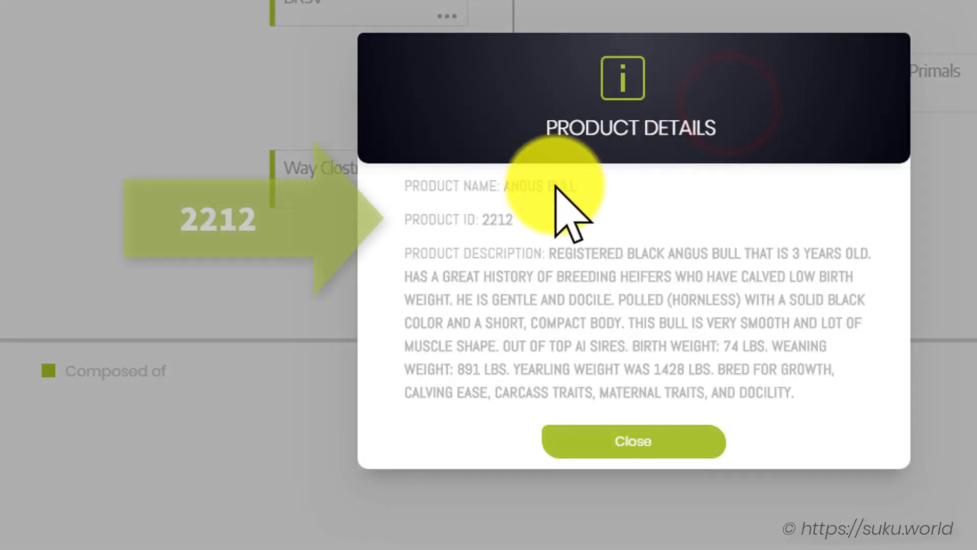
pyautogui.doubleClick(497, 219)
pyautogui.rightClick(498, 219)
pyautogui.click(526, 232)
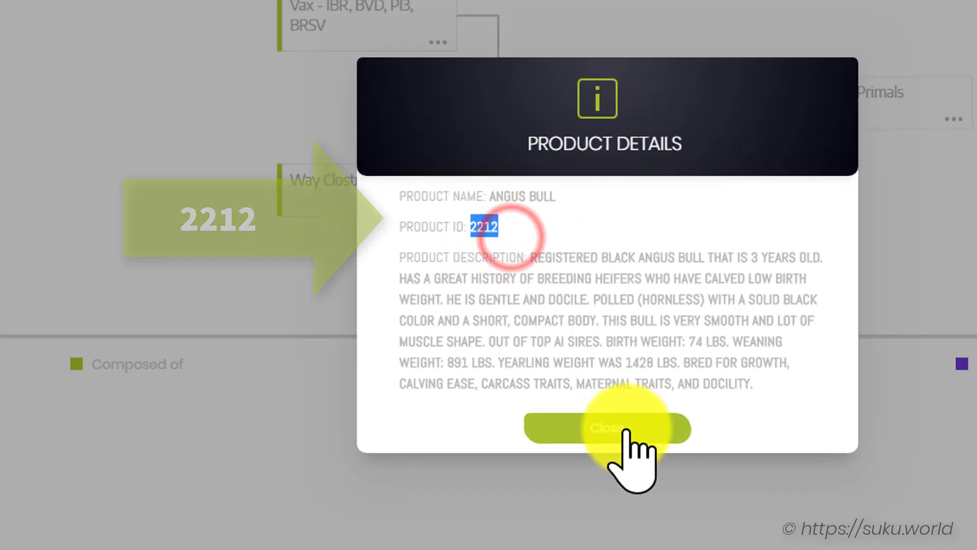
pyautogui.click(633, 440)
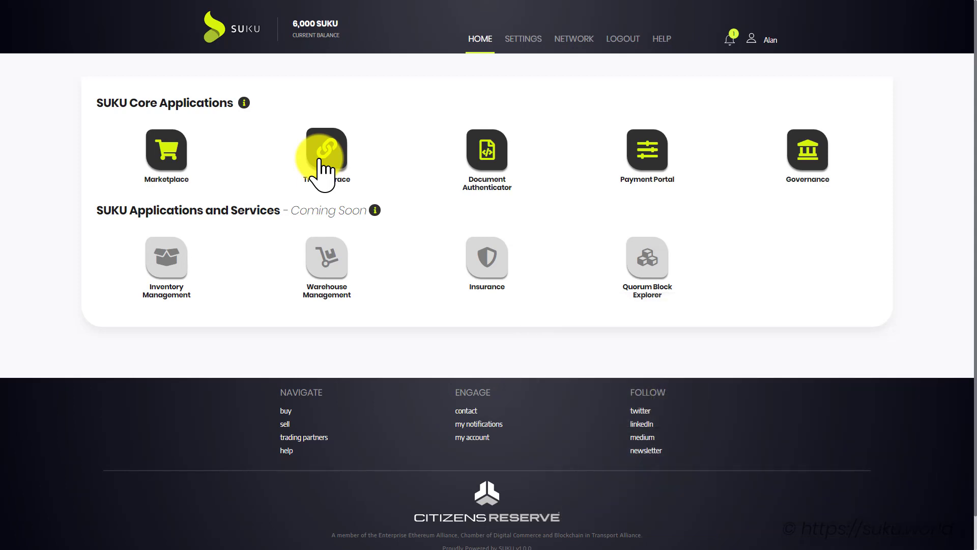
# In Track & Trace, search product ID 2212 and trace the Angus Bull
pyautogui.click(320, 162)
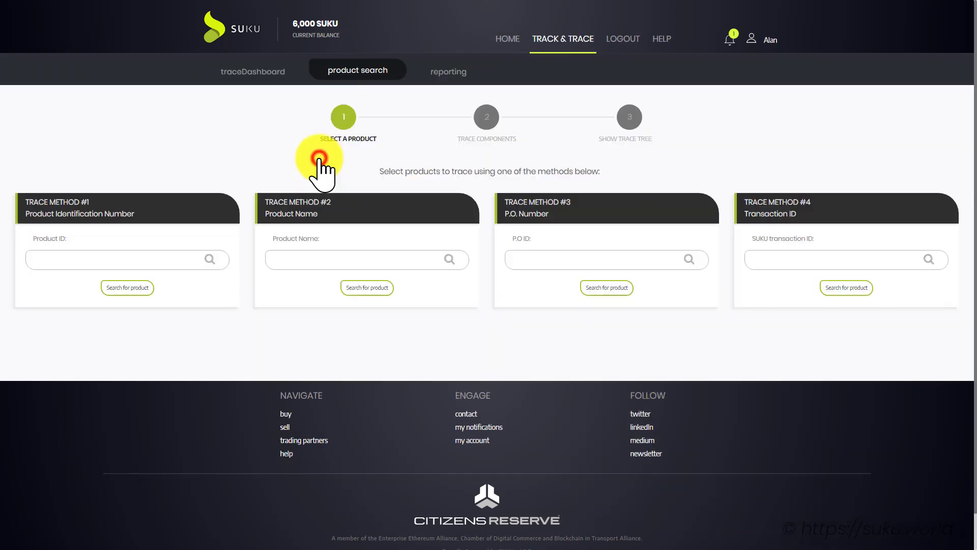
pyautogui.click(101, 255)
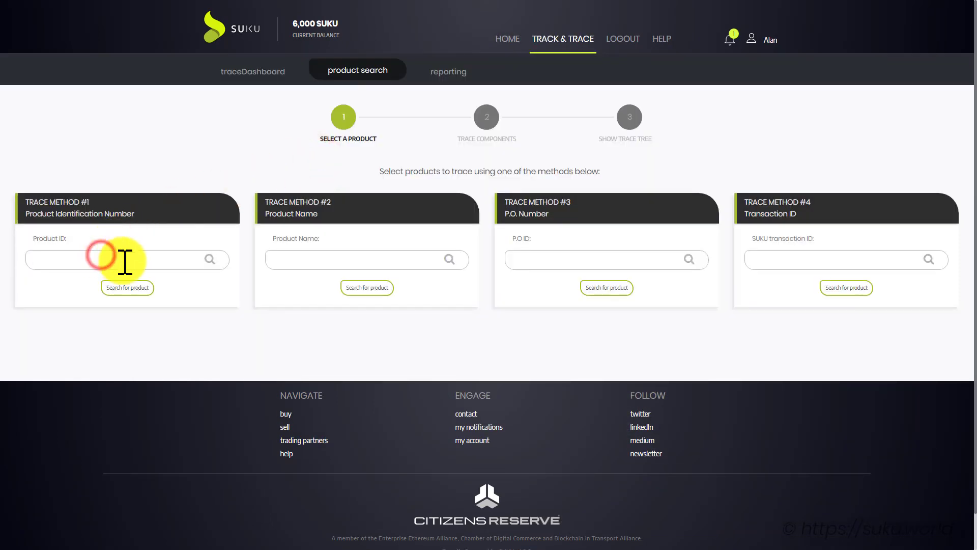
pyautogui.write('2212')
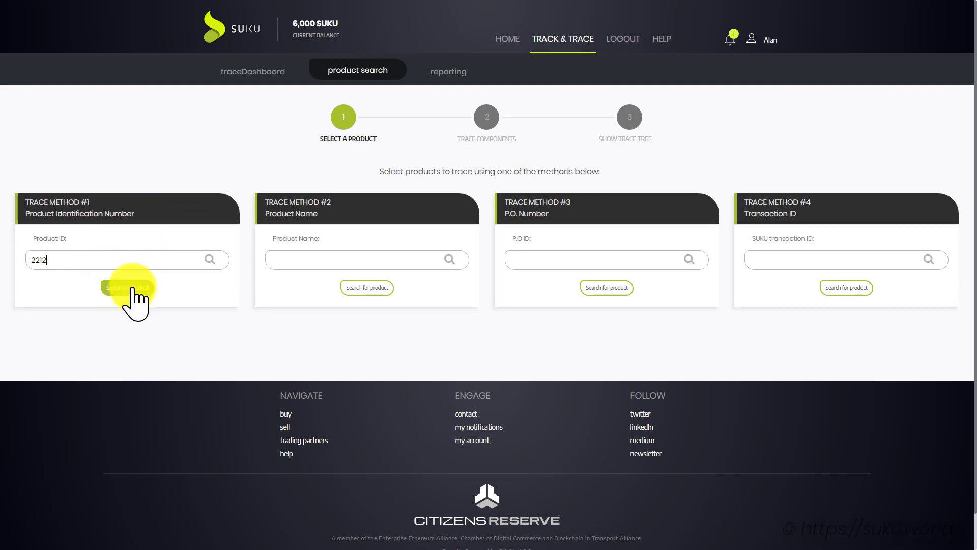
pyautogui.click(131, 287)
pyautogui.click(38, 350)
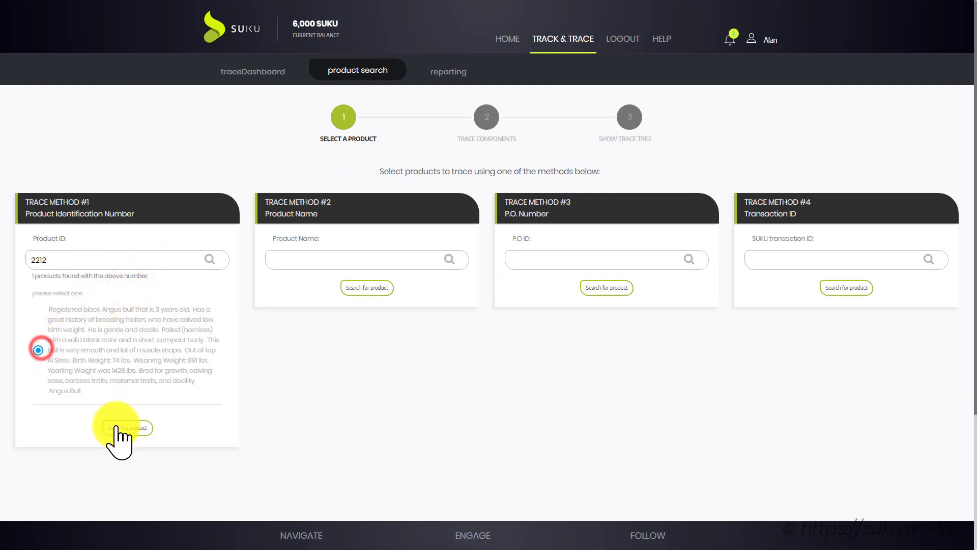
pyautogui.click(117, 429)
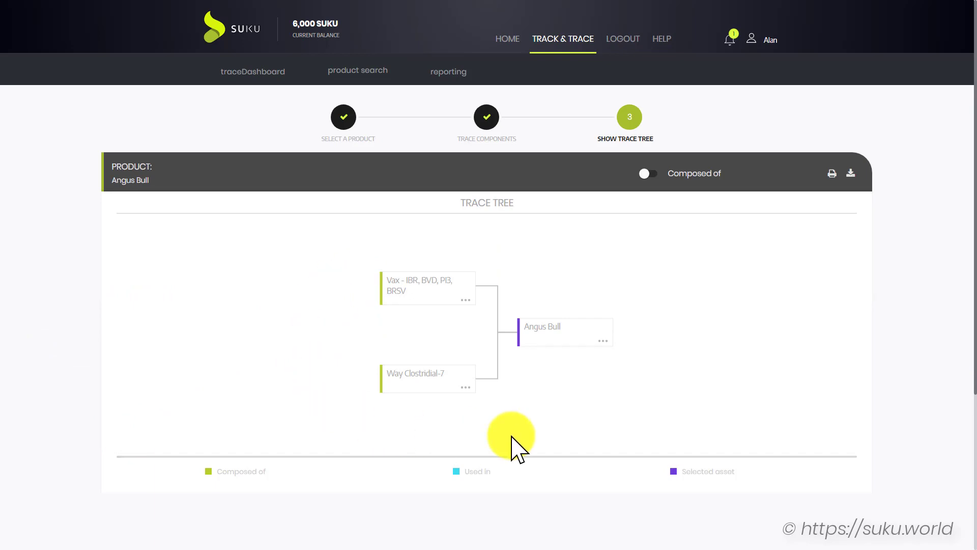
# Check the Angus Bull's product details to confirm product ID 2212
pyautogui.click(603, 341)
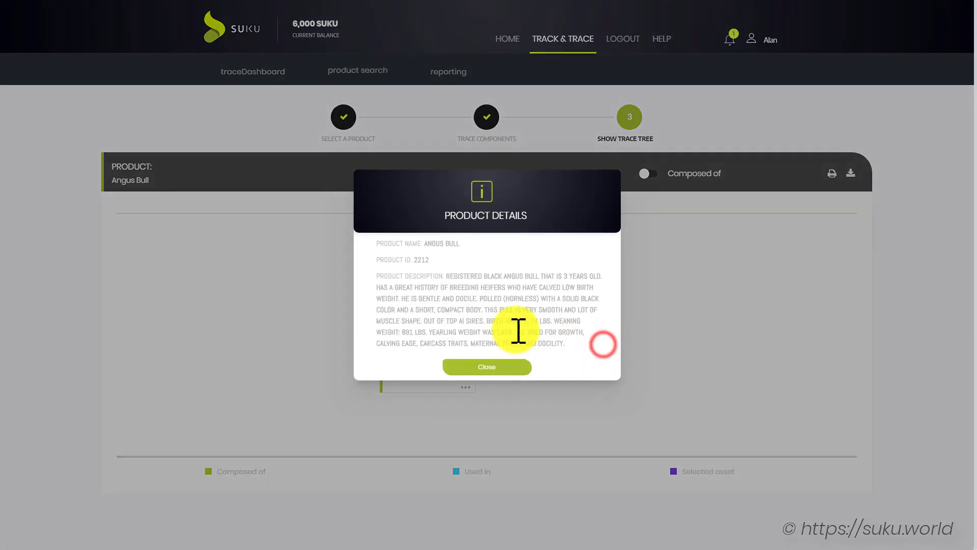
pyautogui.doubleClick(421, 260)
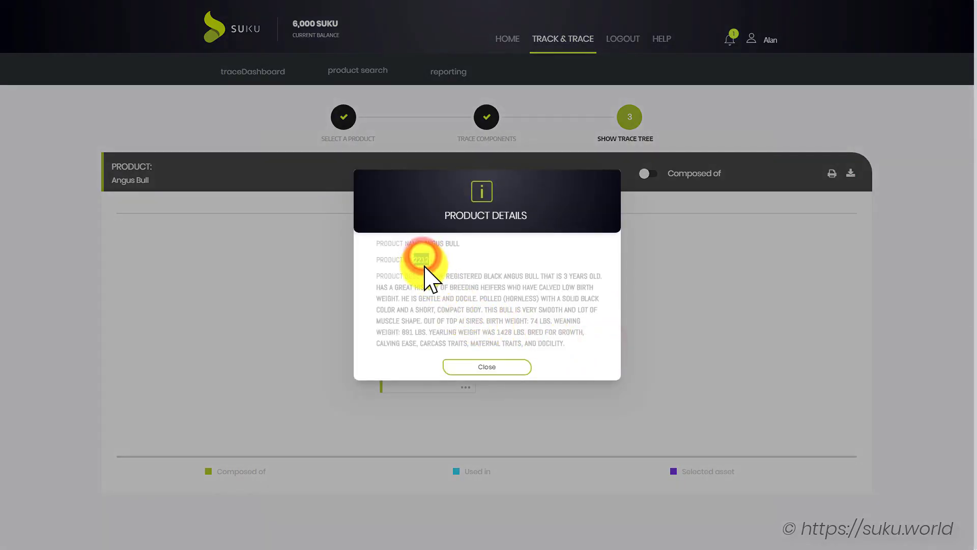
pyautogui.click(485, 368)
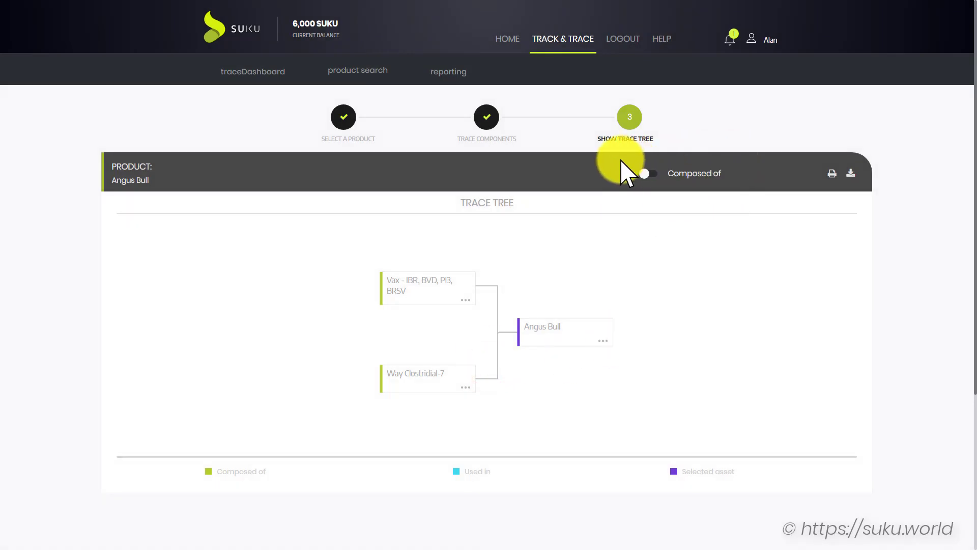
# Switch the trace between Used in and Composed of views, then return to SUKU home
pyautogui.click(643, 172)
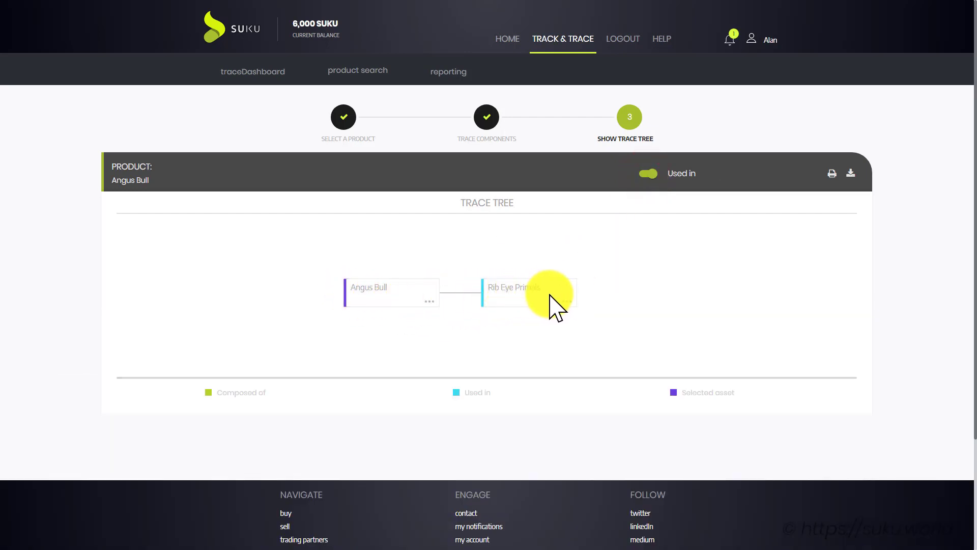
pyautogui.click(650, 173)
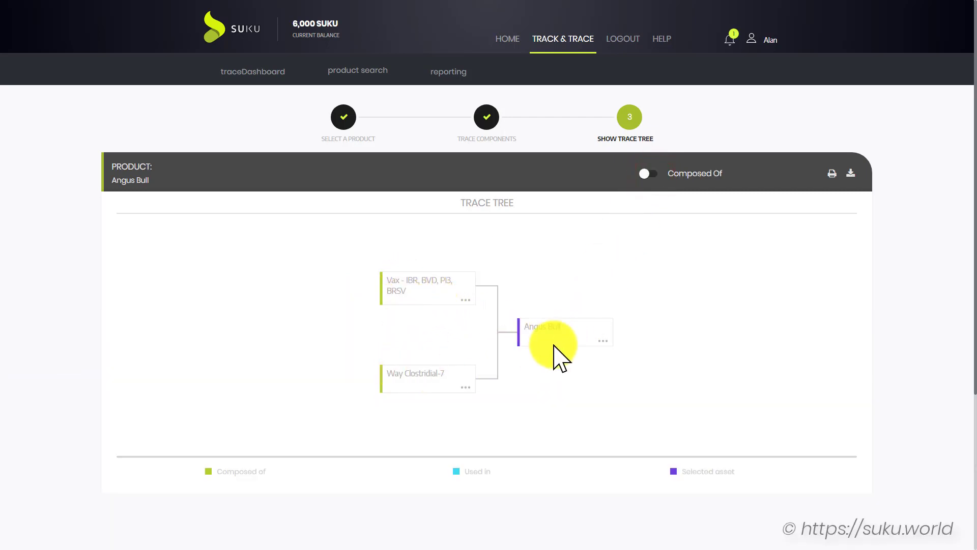
pyautogui.click(646, 172)
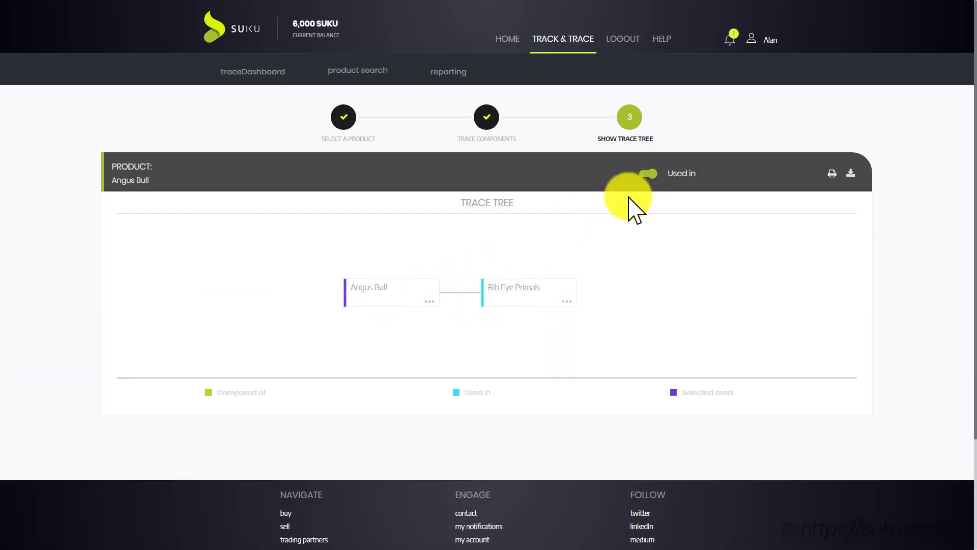
pyautogui.click(649, 173)
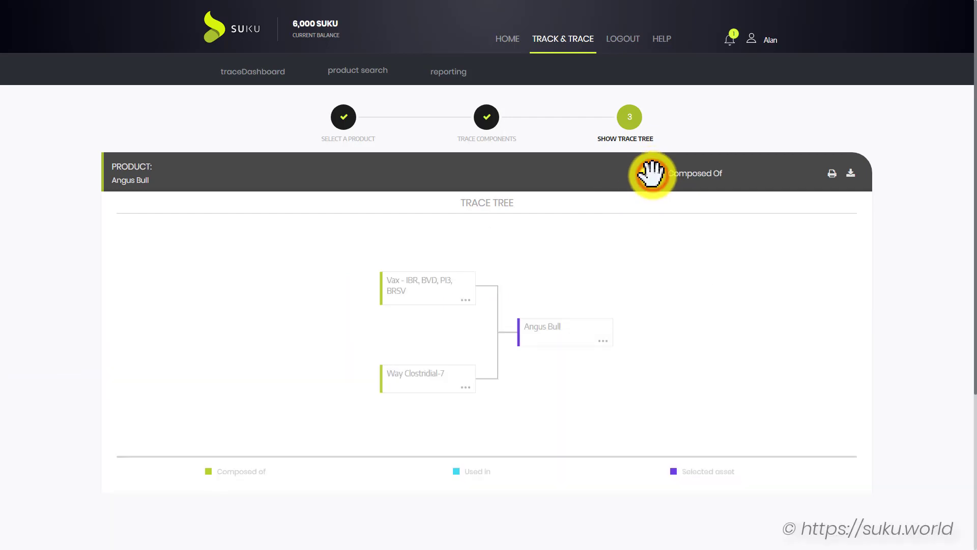
pyautogui.click(508, 45)
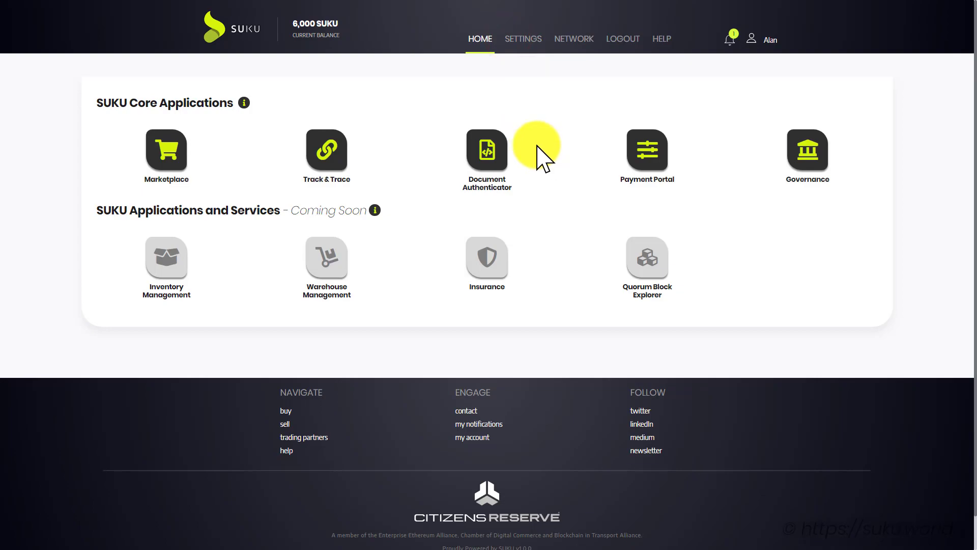